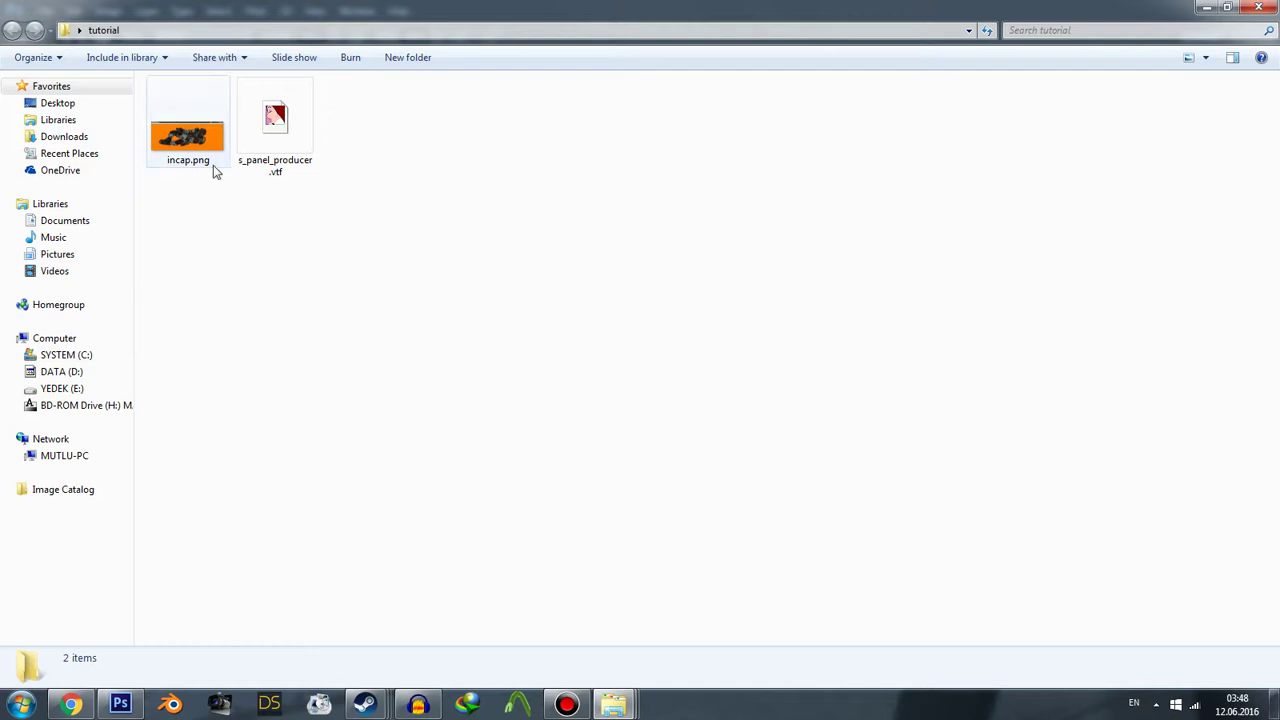
Preview incap.png and s_panel_producer.vtf, closing each preview afterwards.
double_click(176, 140)
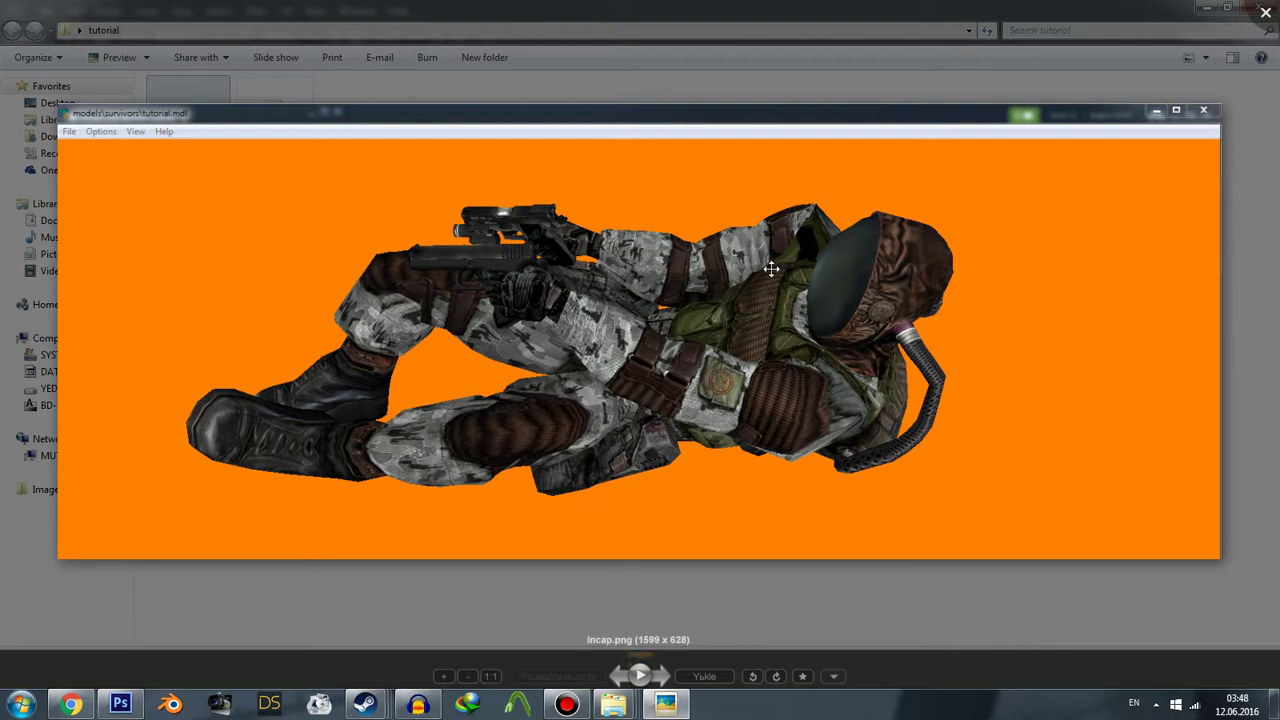
click(1266, 18)
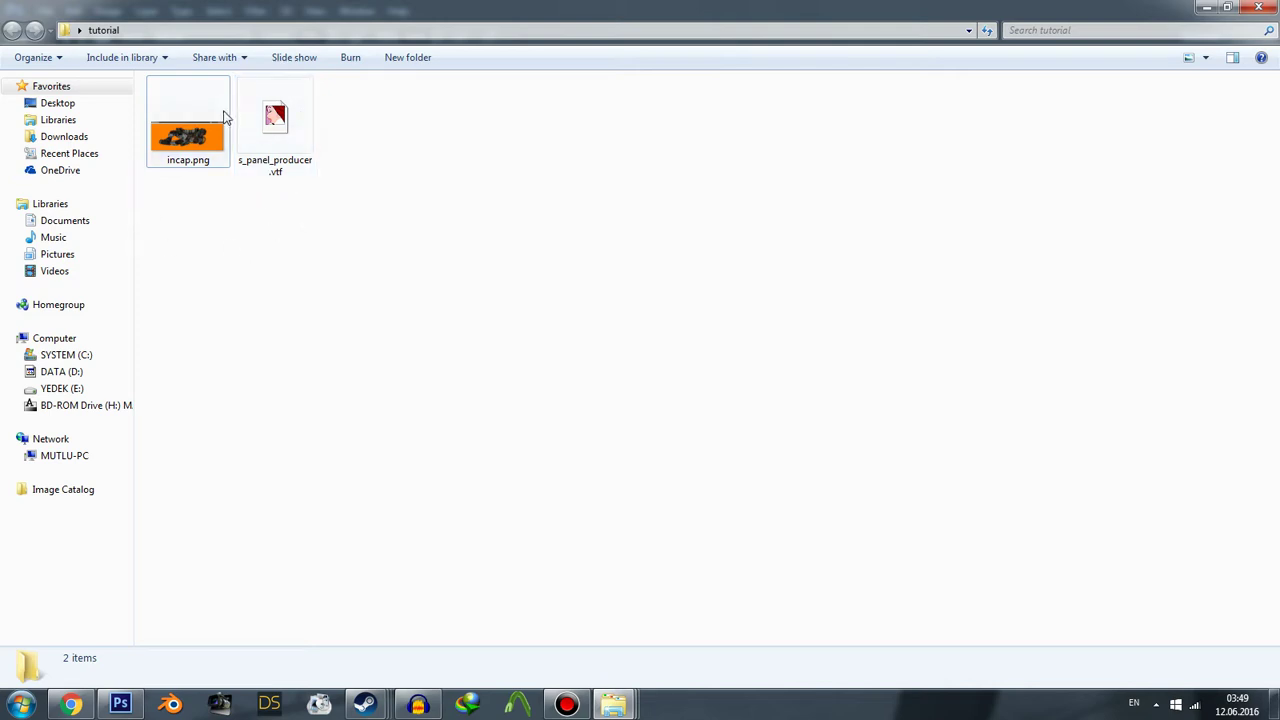
double_click(275, 125)
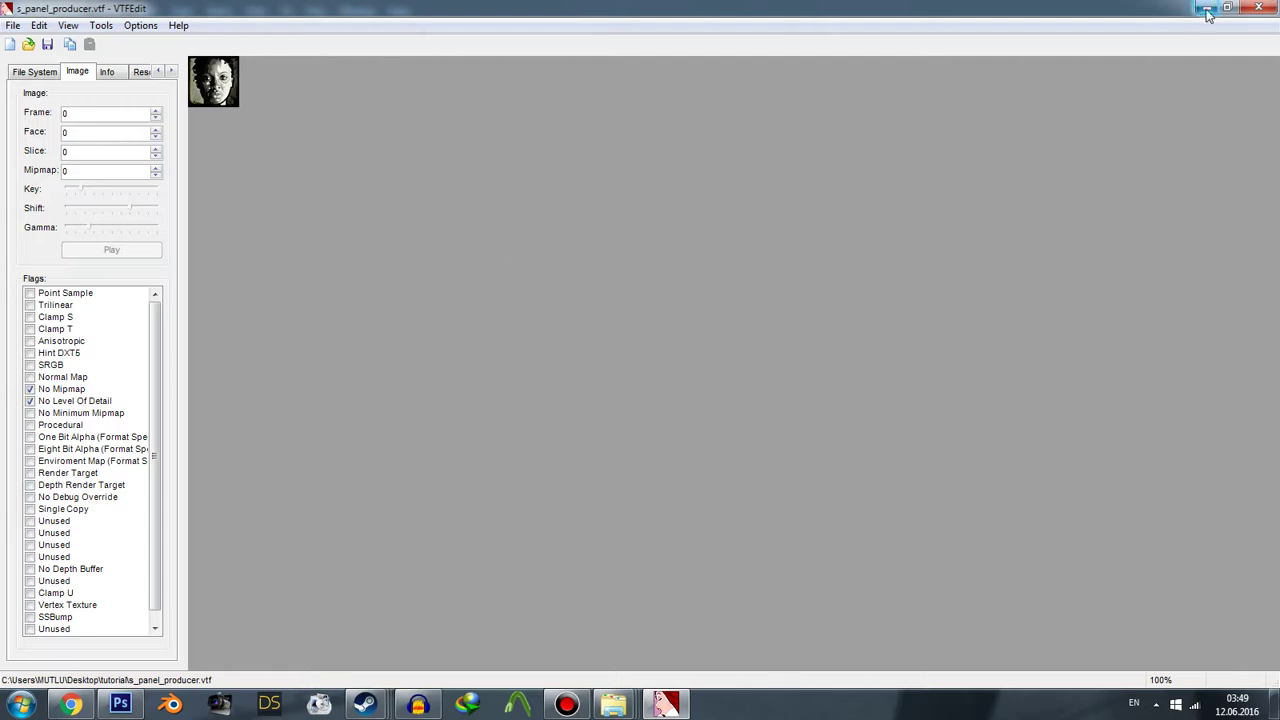
click(1262, 12)
mouse_move(614, 705)
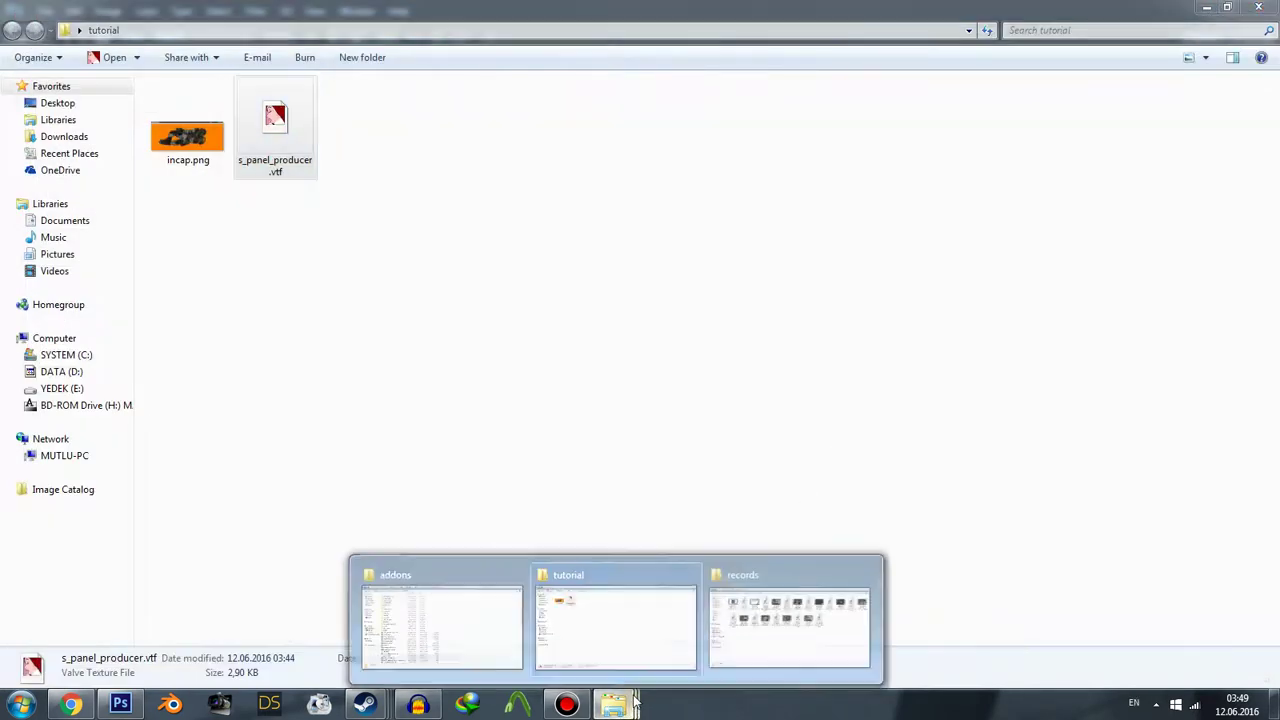
Open the left4dead2 pak01_dir.vpk package in GCFScape, snapped to the right half.
click(481, 621)
scroll(430, 420, down, 5)
scroll(430, 420, down, 5)
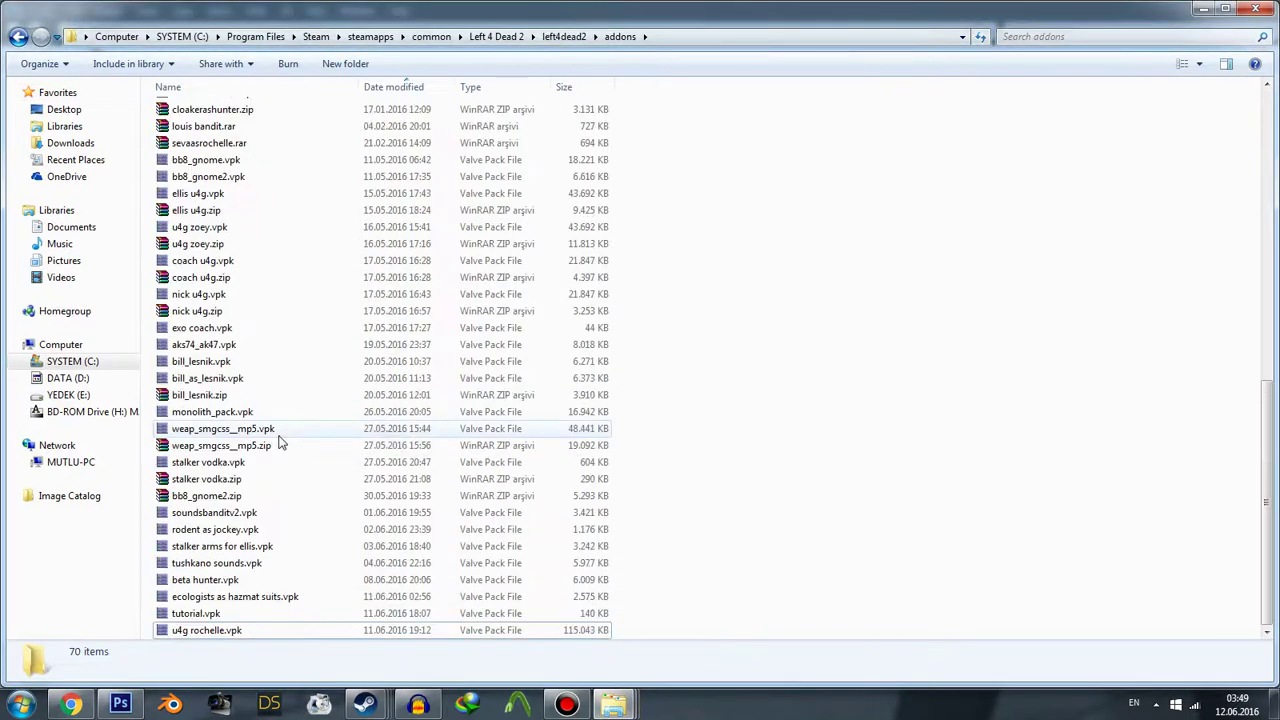
scroll(450, 300, up, 10)
click(563, 36)
key(super+Right)
scroll(930, 360, down, 10)
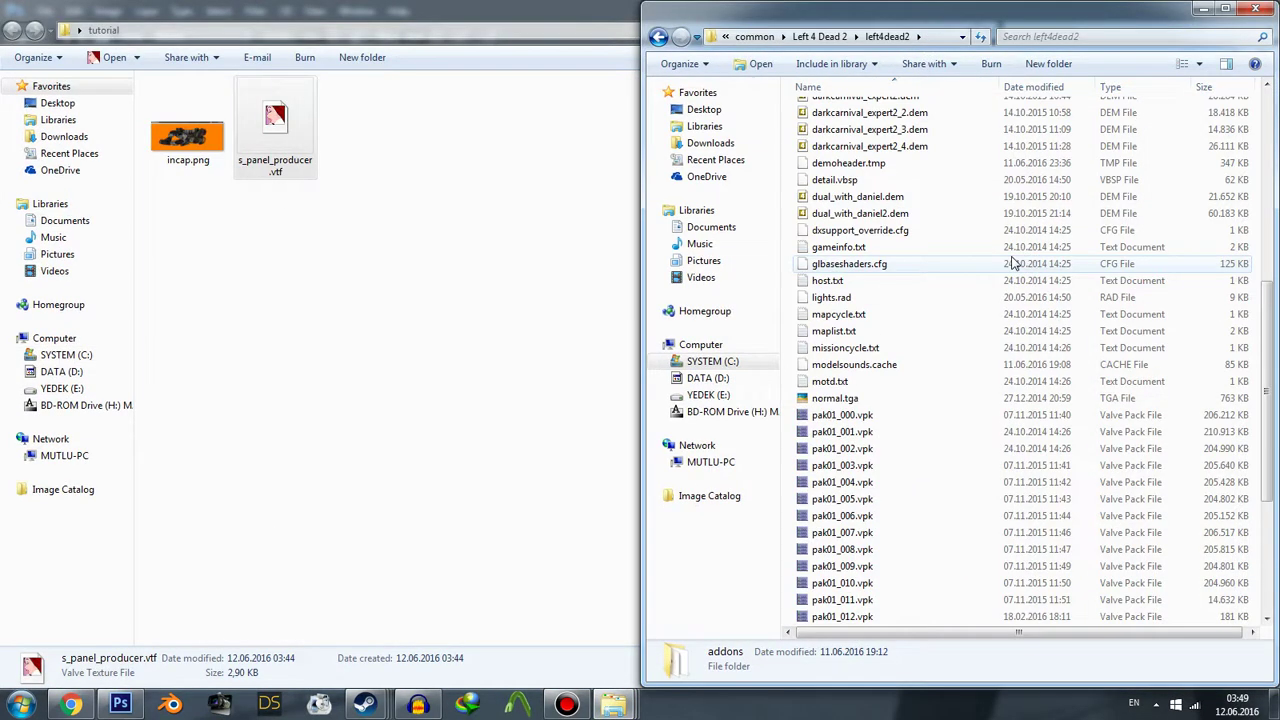
scroll(940, 332, down, 5)
double_click(880, 381)
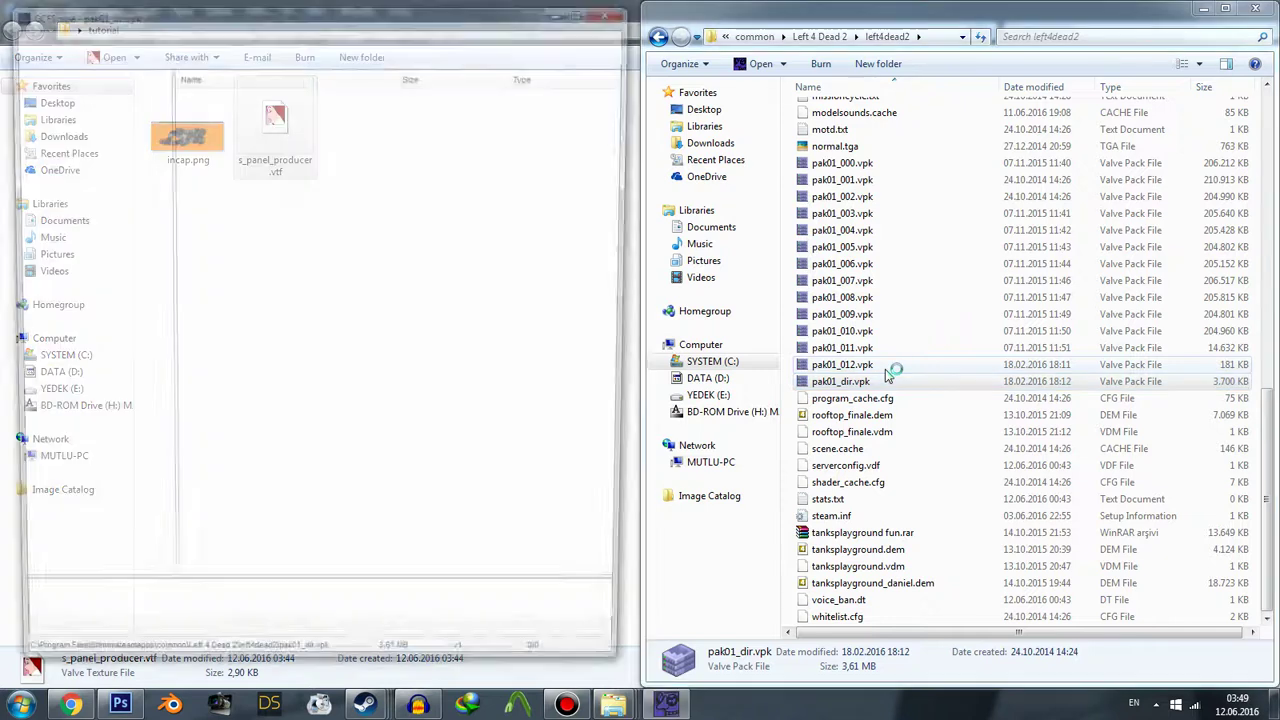
key(super+Right)
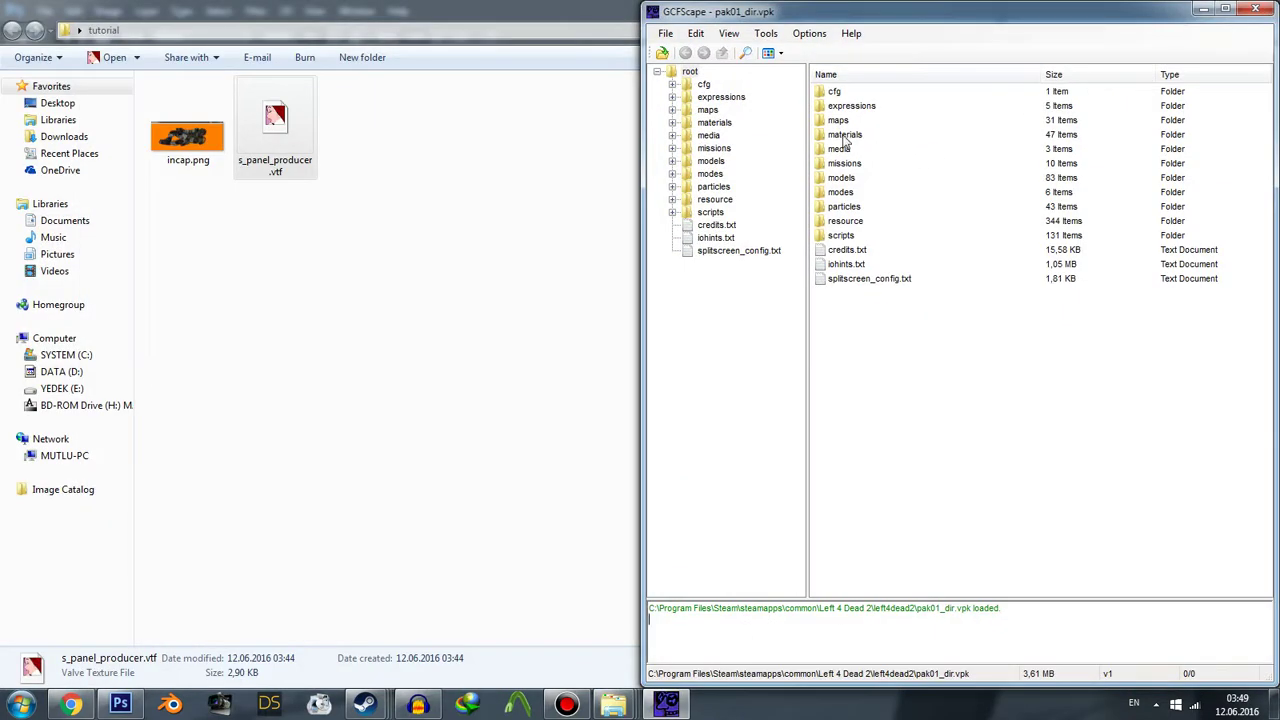
Browse to materials > vgui and drag s_panel_producer_incap.vtf into the tutorial folder.
double_click(843, 135)
scroll(845, 300, down, 4)
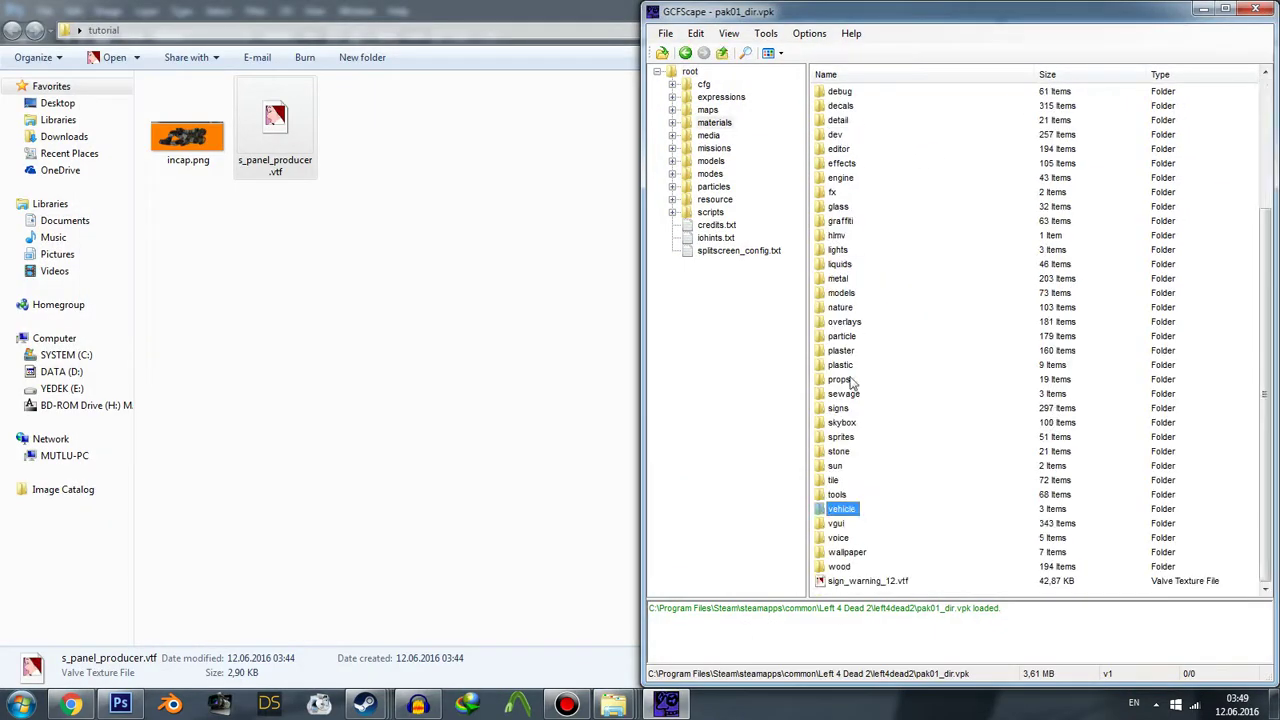
click(840, 509)
double_click(838, 527)
scroll(872, 362, down, 5)
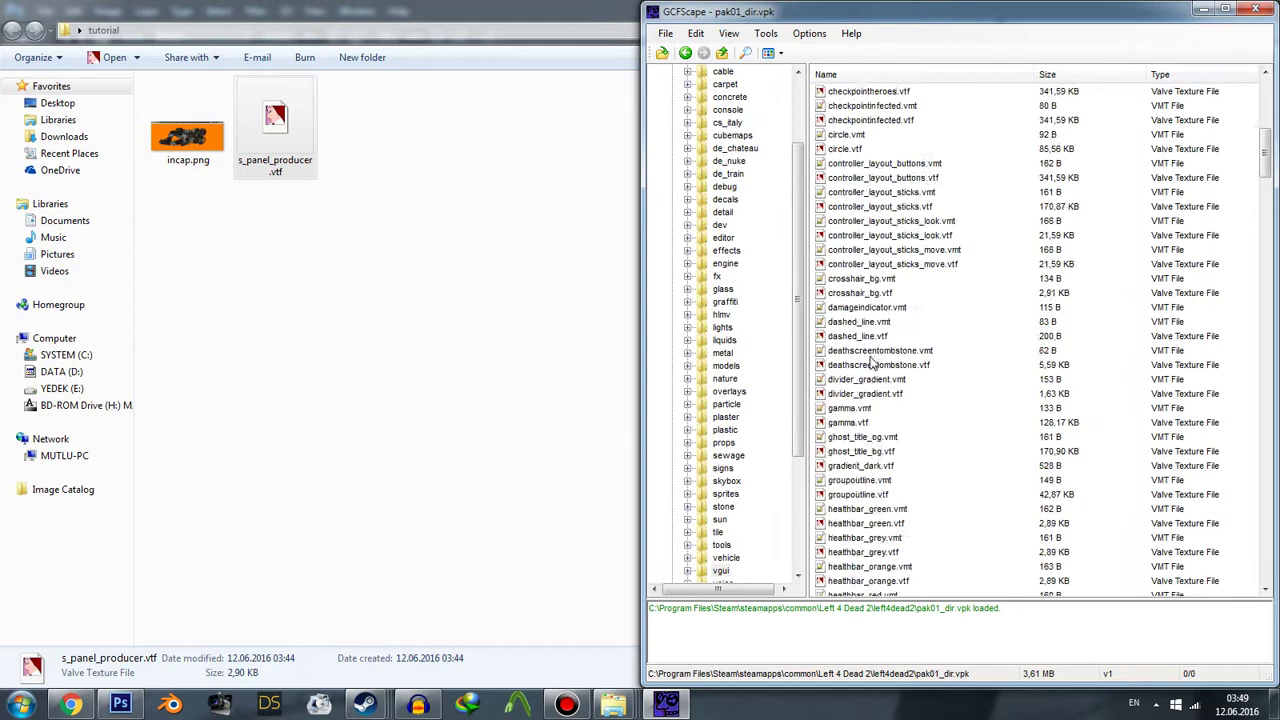
scroll(872, 362, down, 5)
scroll(872, 362, down, 4)
scroll(872, 362, down, 5)
scroll(872, 362, down, 5)
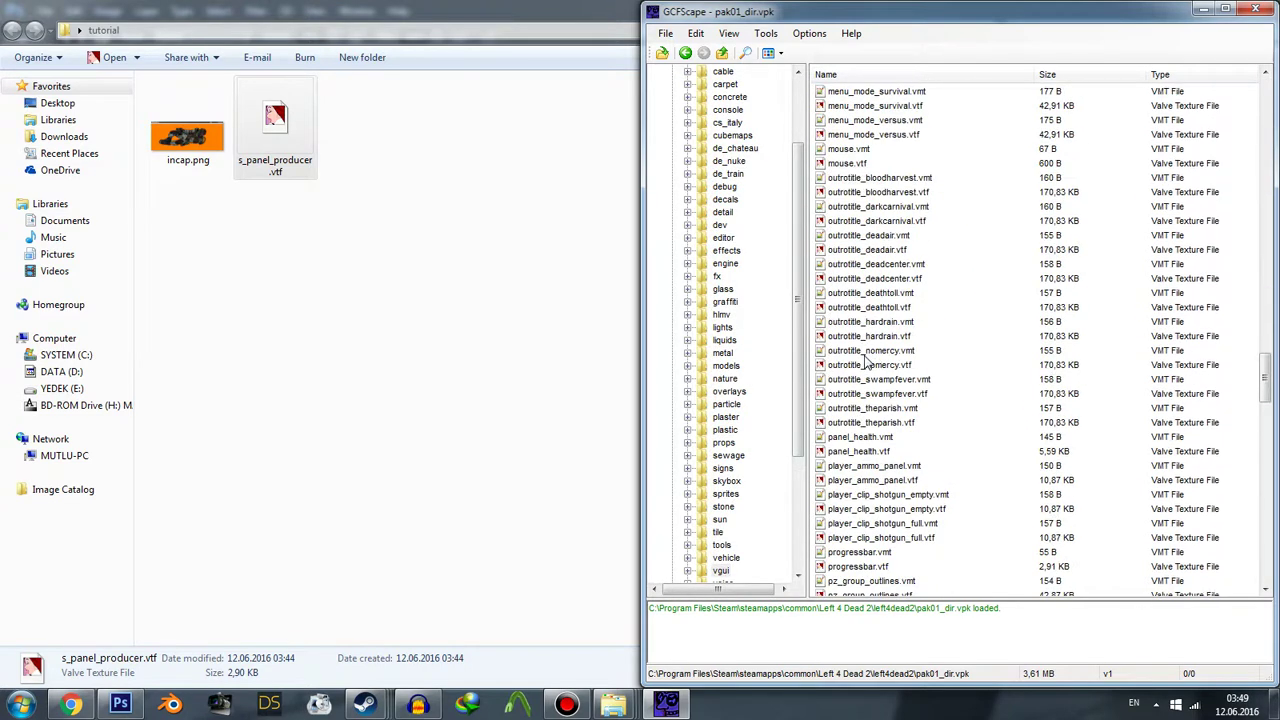
scroll(872, 362, down, 5)
scroll(893, 367, down, 2)
scroll(910, 370, down, 1)
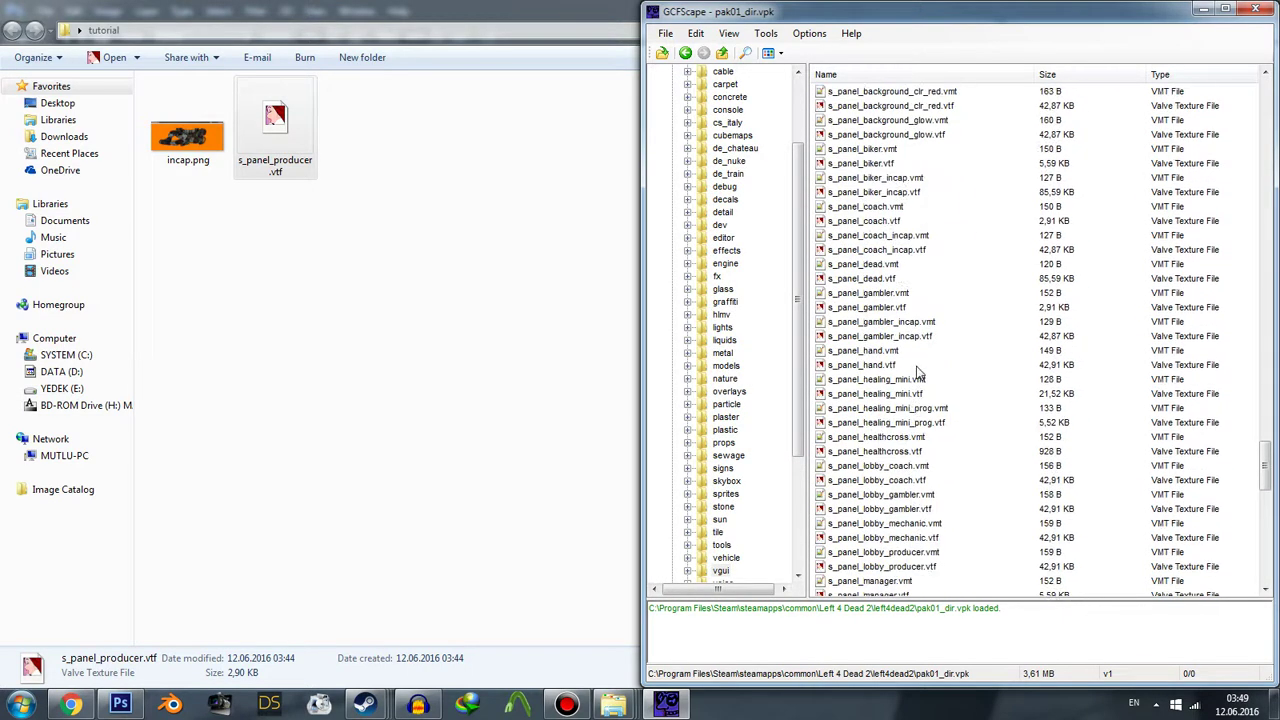
scroll(922, 358, down, 5)
scroll(924, 352, down, 6)
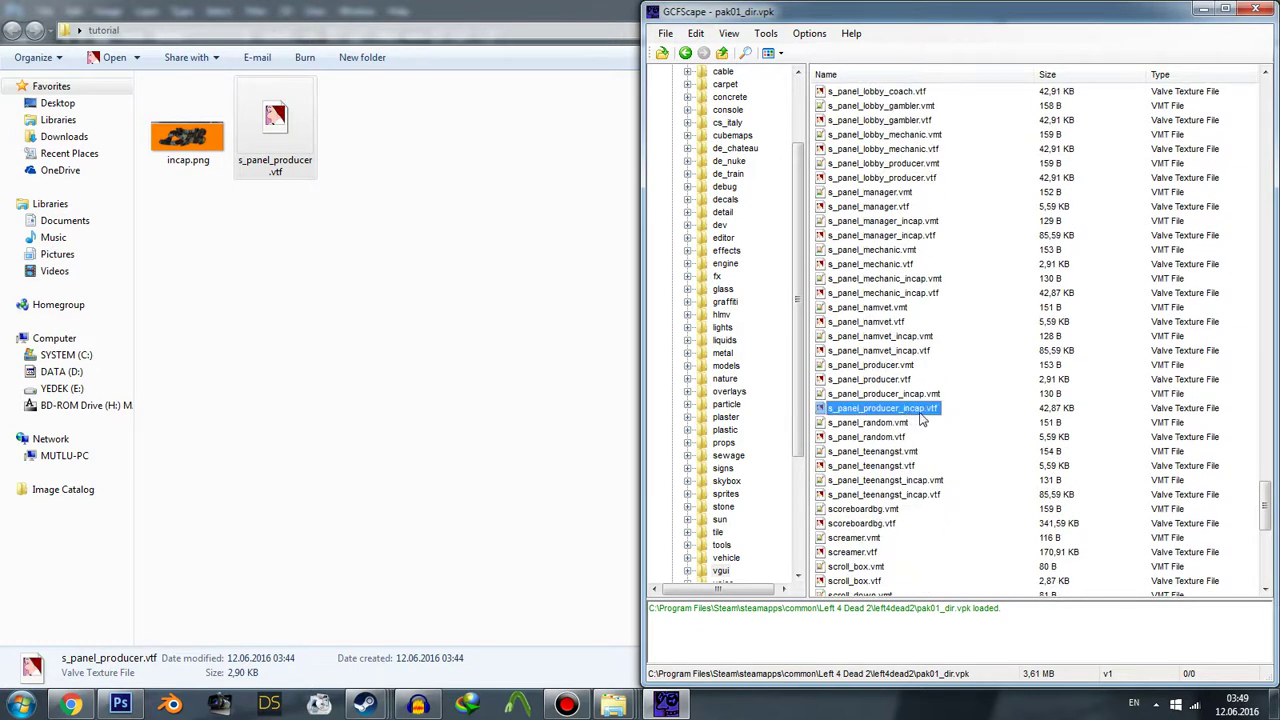
drag(912, 410, 453, 367)
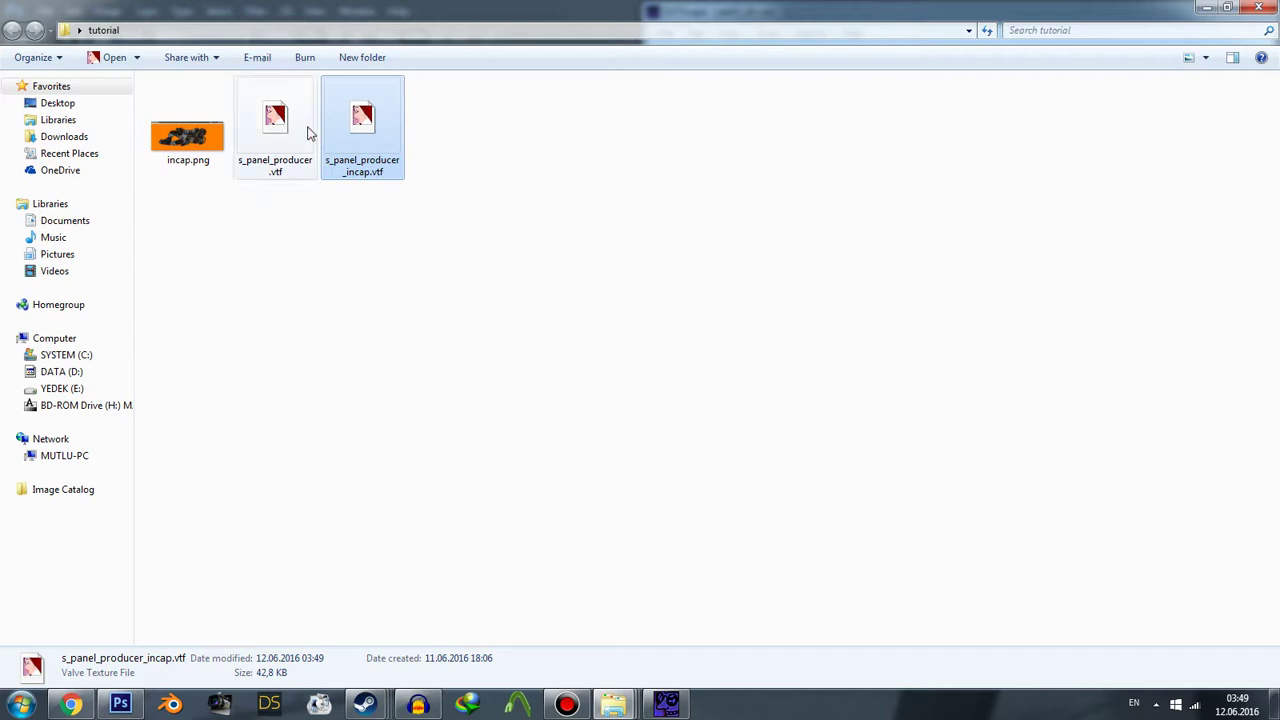
Delete the old s_panel_producer.vtf from the tutorial folder.
click(300, 128)
key(Delete)
key(Return)
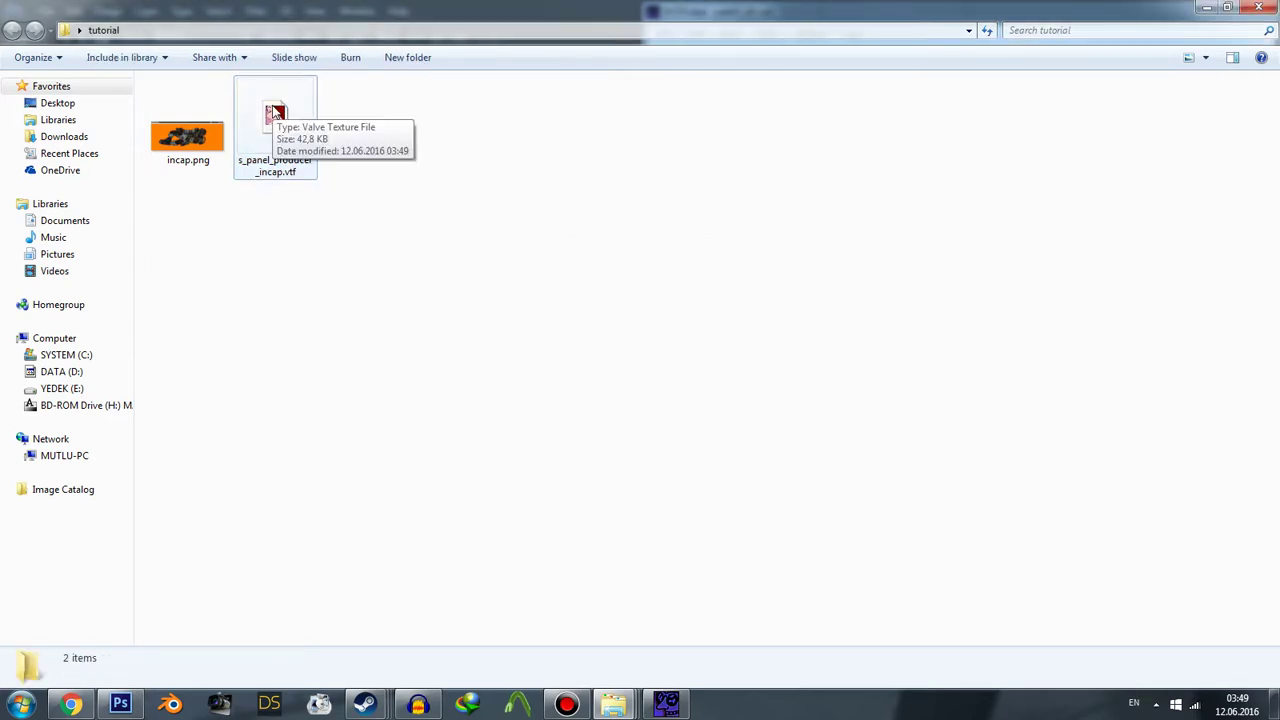
Preview s_panel_producer_incap.vtf in VTFEdit zoomed to 200%.
double_click(275, 113)
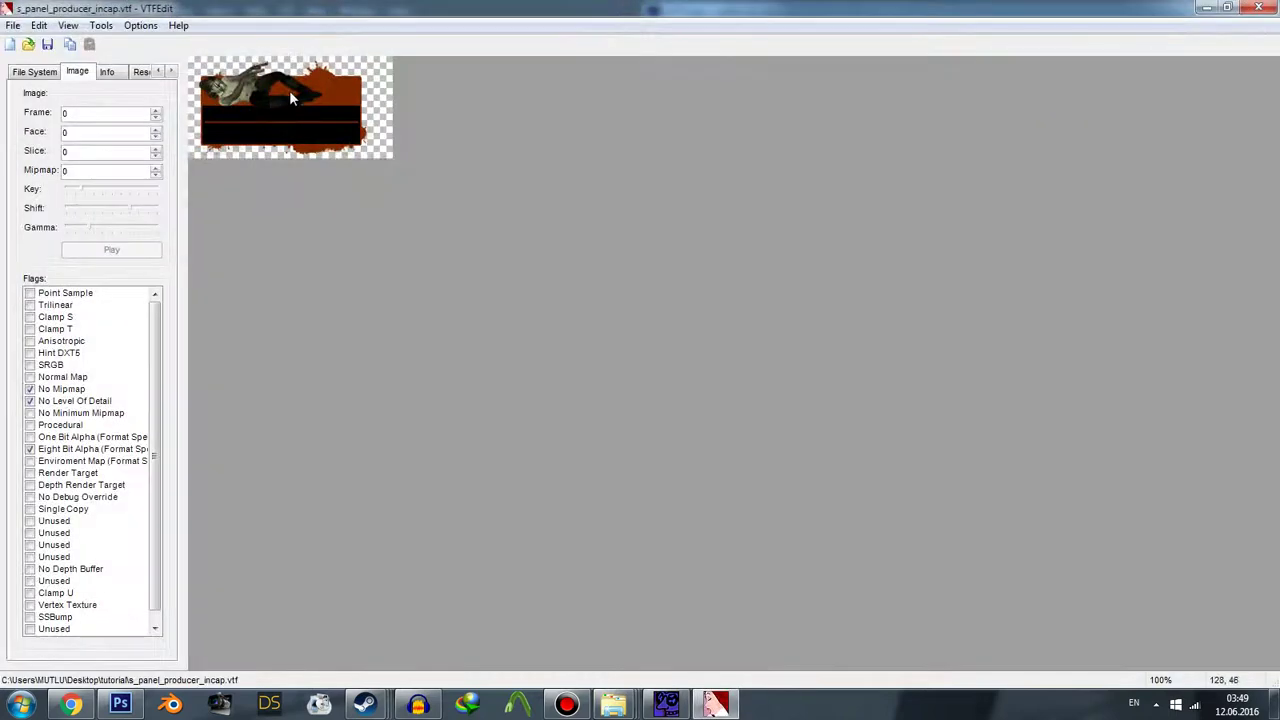
right_click(285, 95)
click(318, 97)
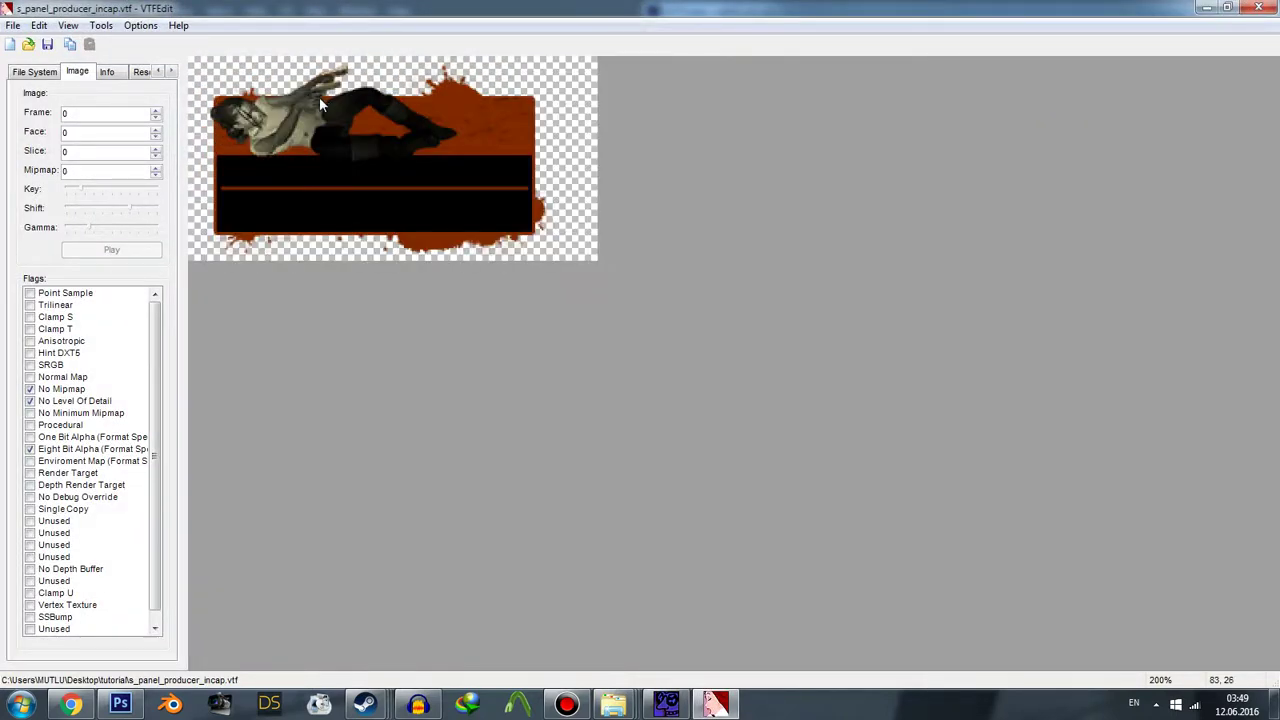
Toggle the transparency mask off and on twice to inspect the alpha, then close VTFEdit.
click(68, 25)
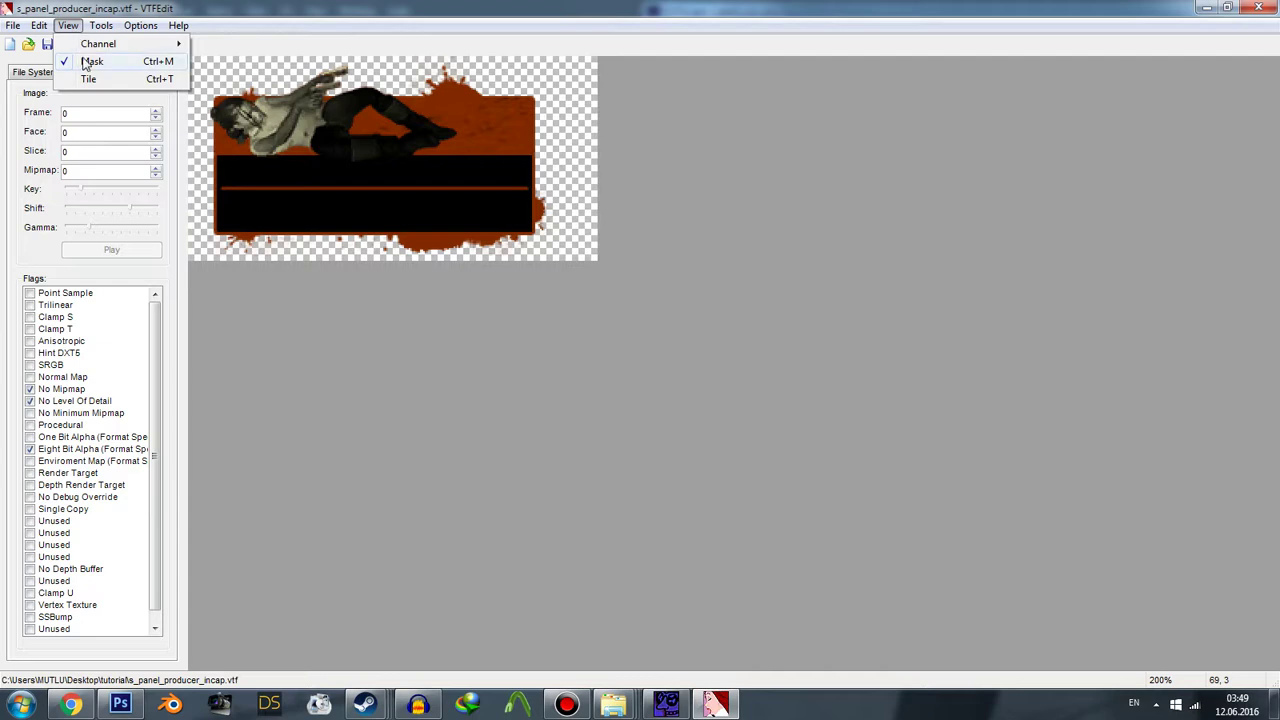
click(86, 62)
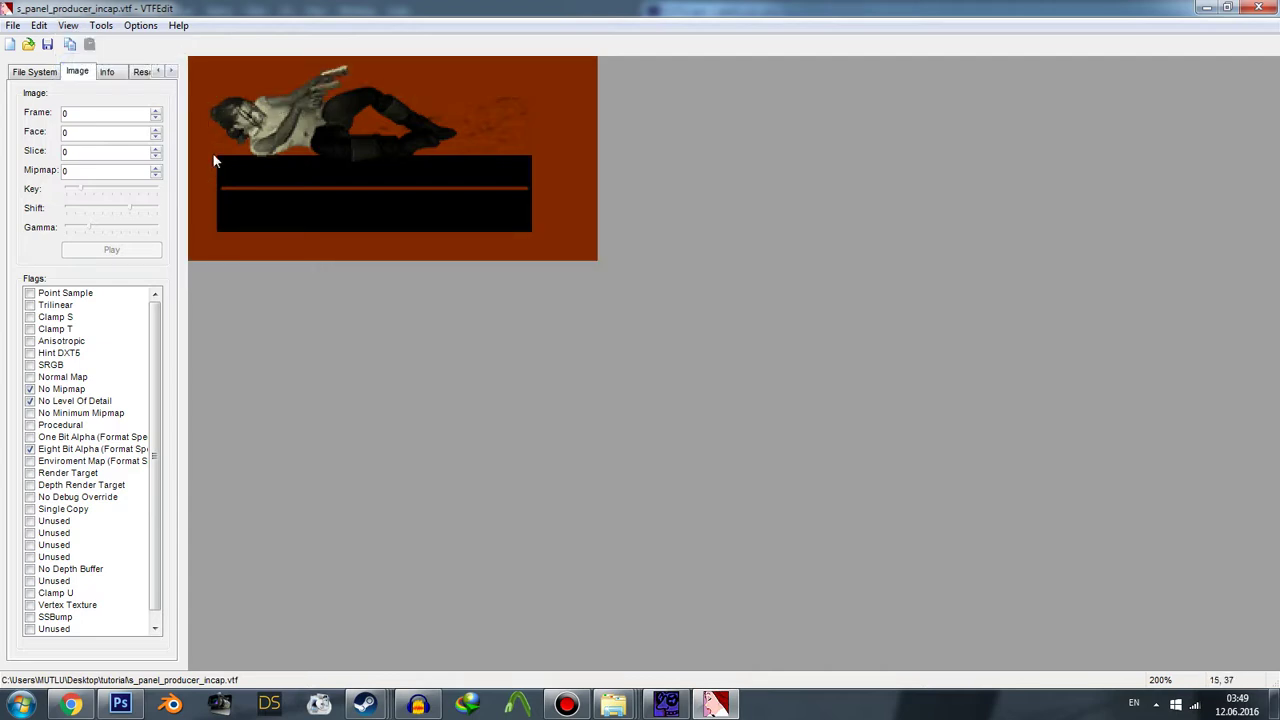
click(68, 25)
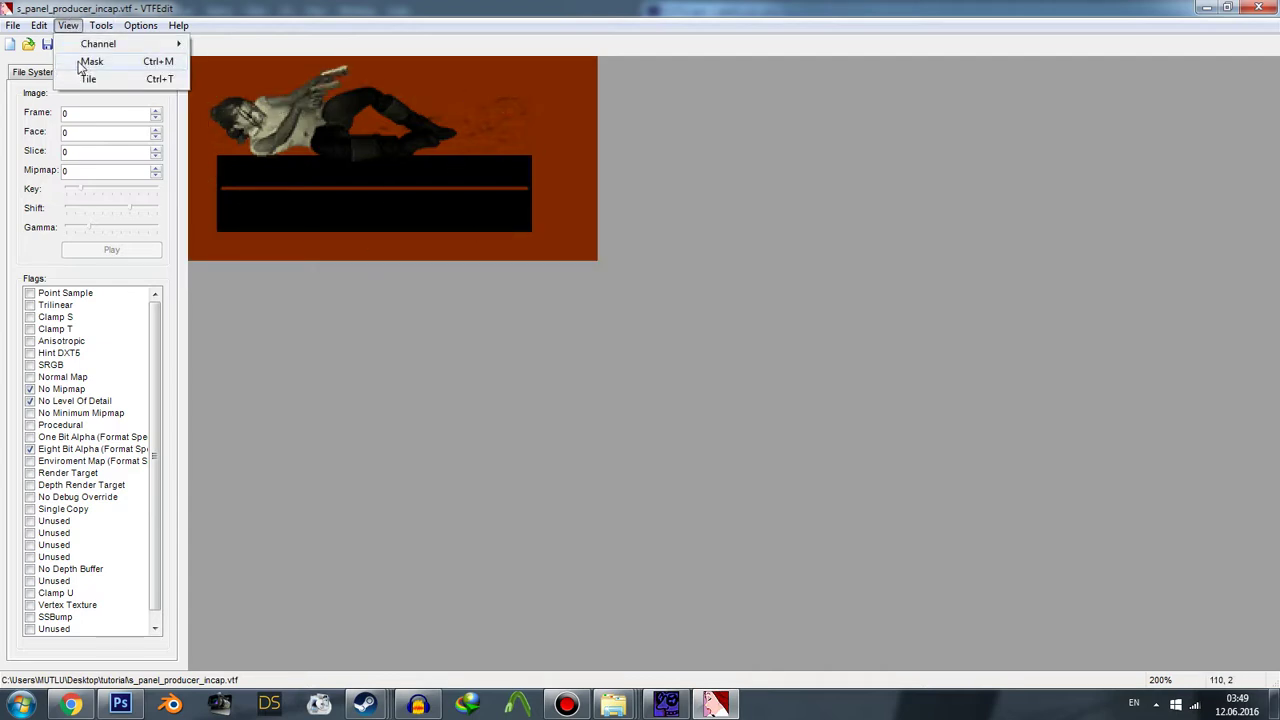
click(86, 62)
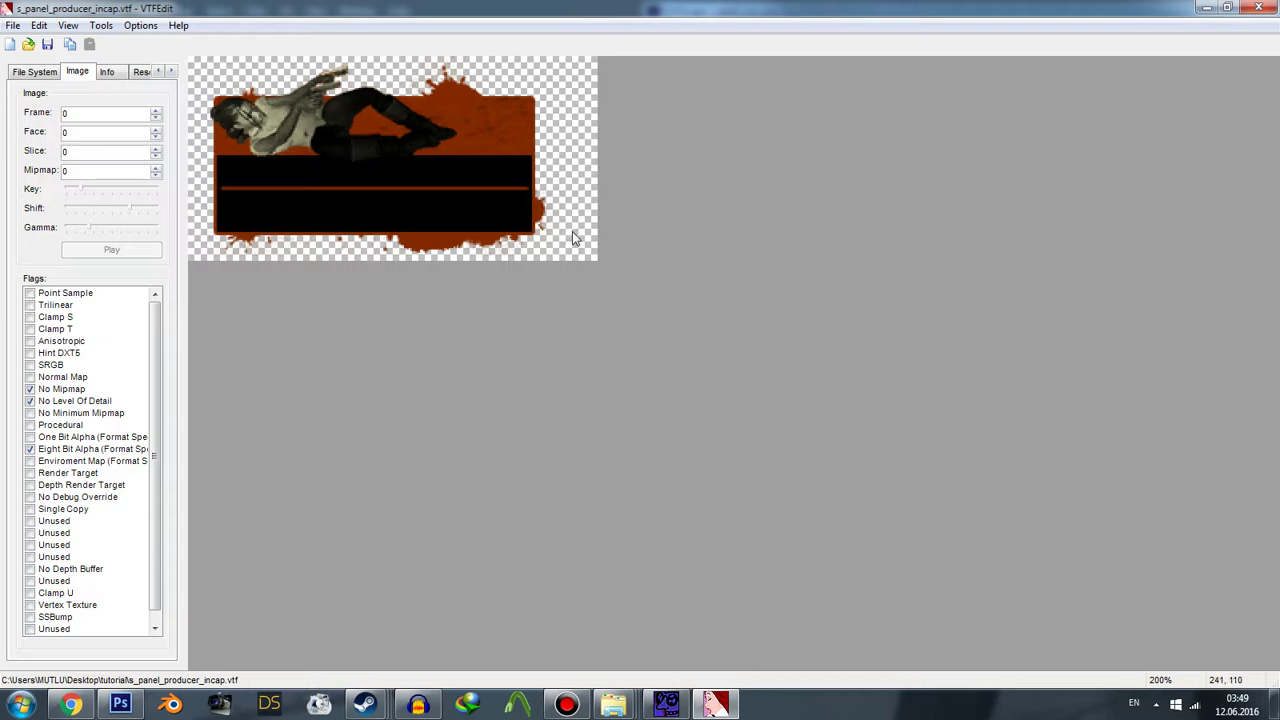
click(68, 25)
click(80, 62)
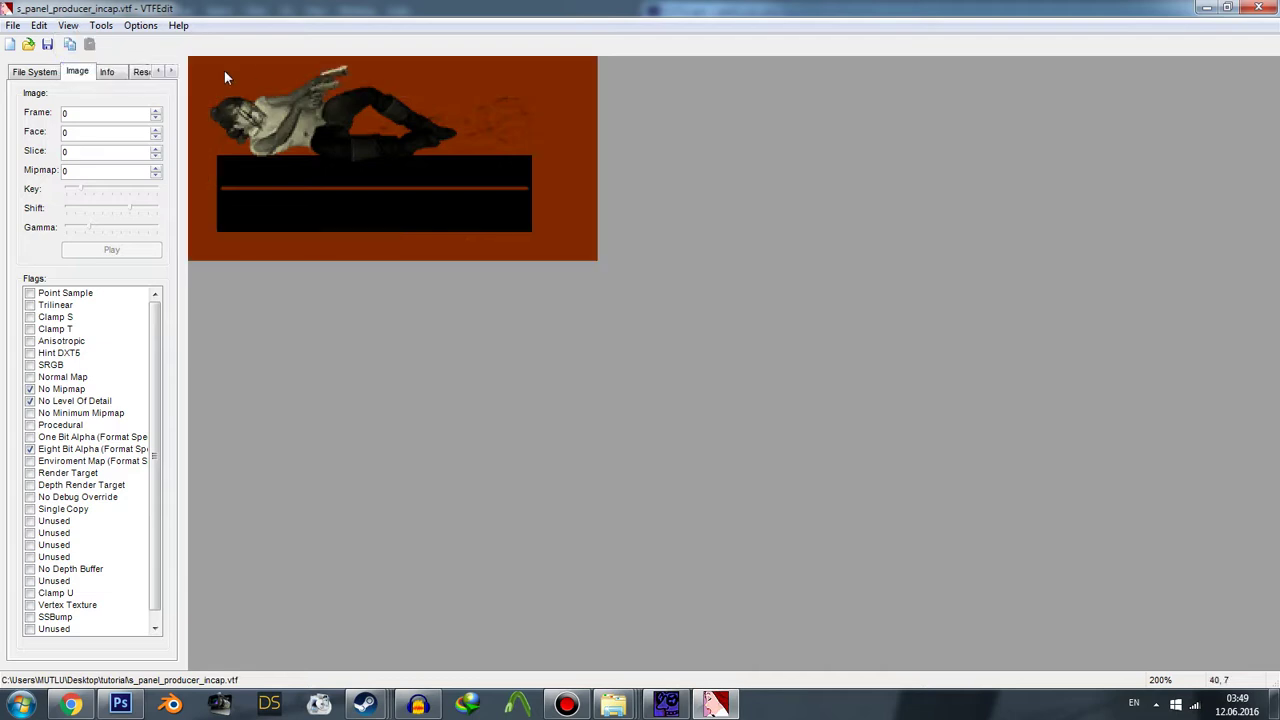
click(68, 25)
click(90, 62)
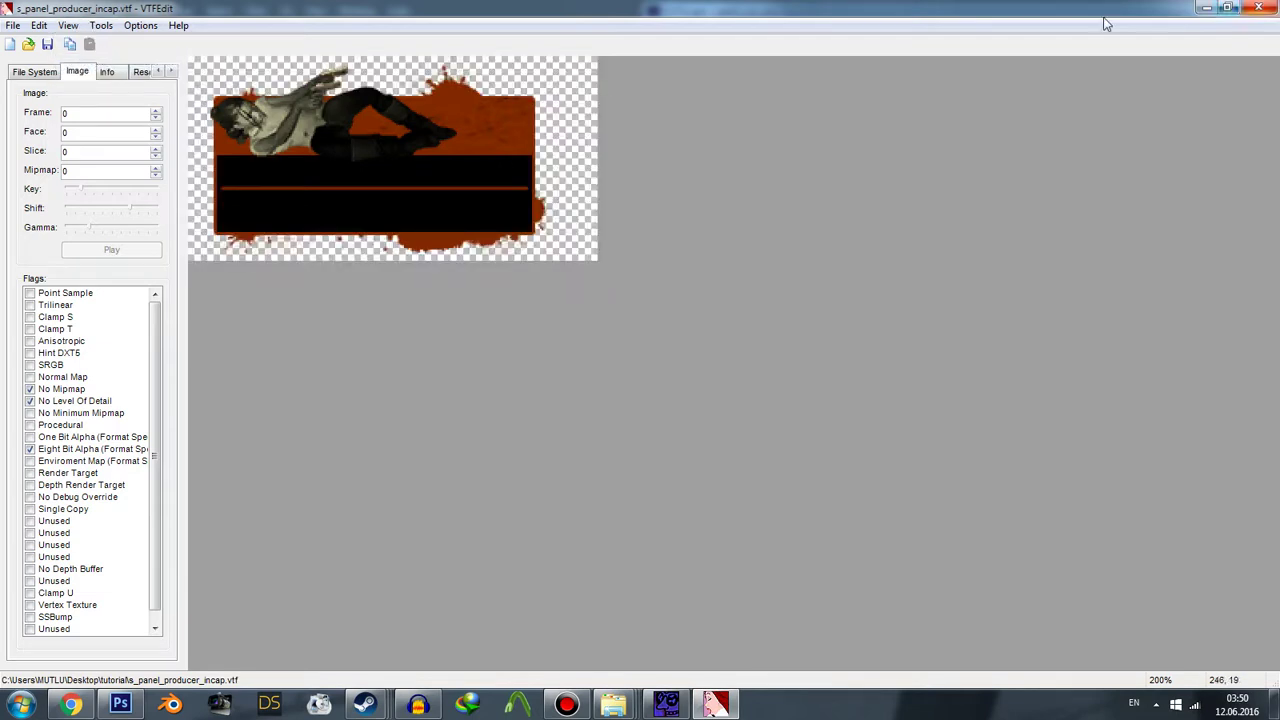
key(super+Right)
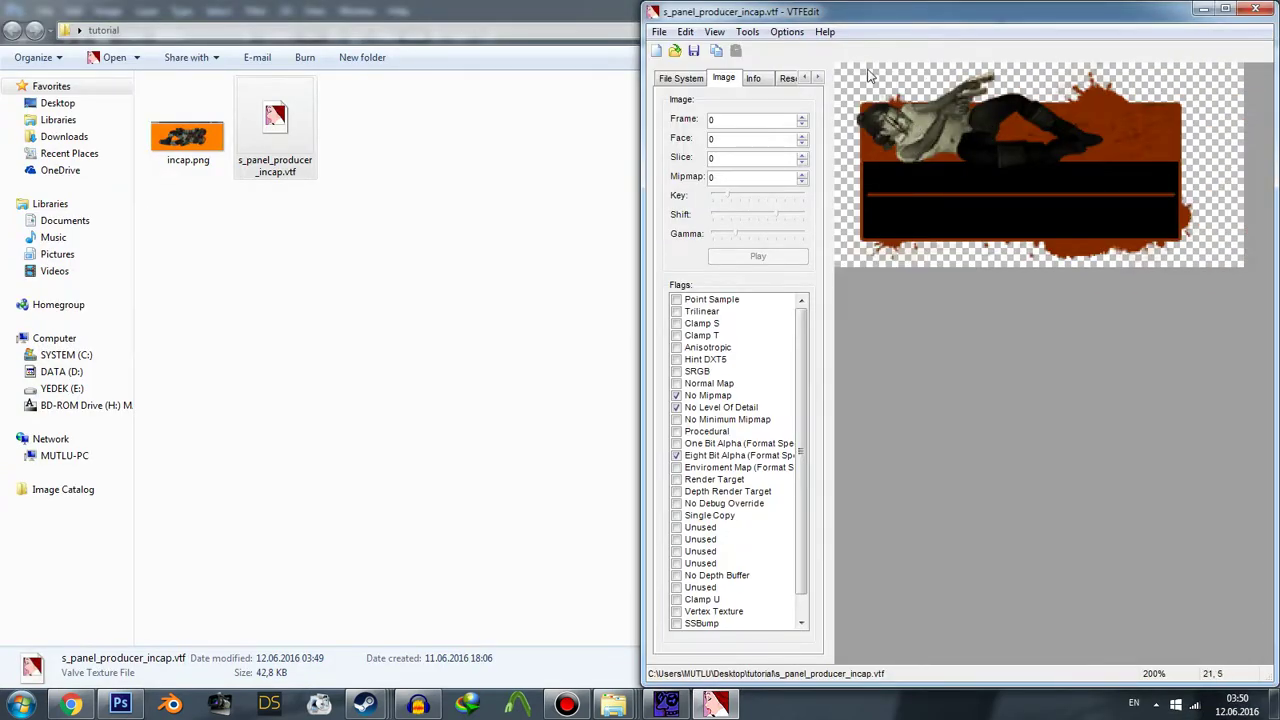
click(1255, 9)
Drag incap.png from the tutorial folder into Photoshop and bring Photoshop forward.
click(157, 163)
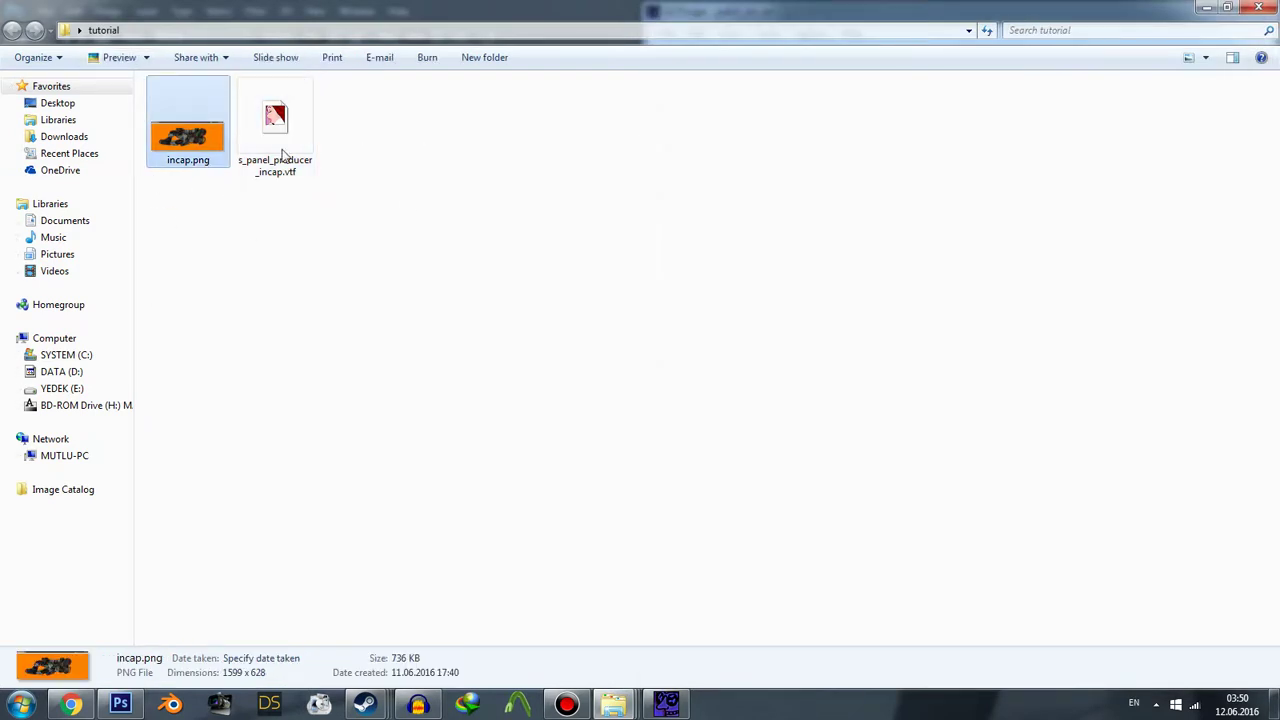
mouse_move(186, 124)
mouse_down()
mouse_move(128, 712)
mouse_move(474, 248)
mouse_up()
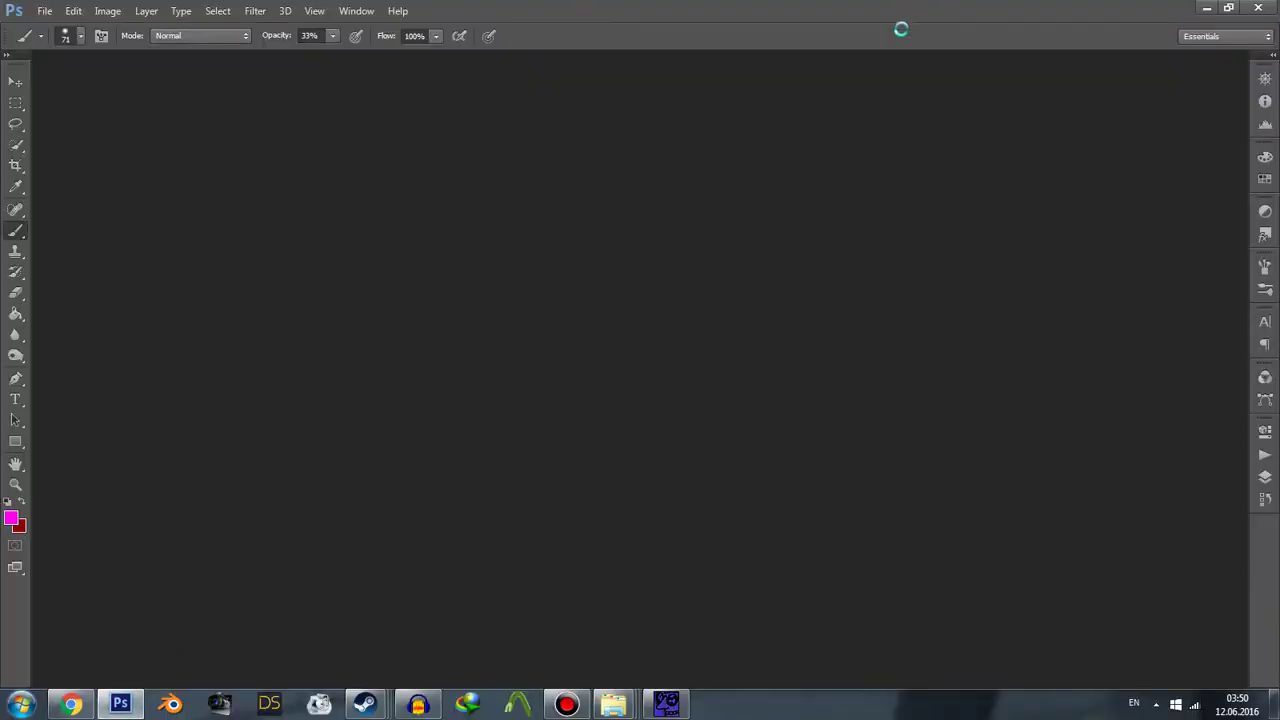
mouse_move(613, 705)
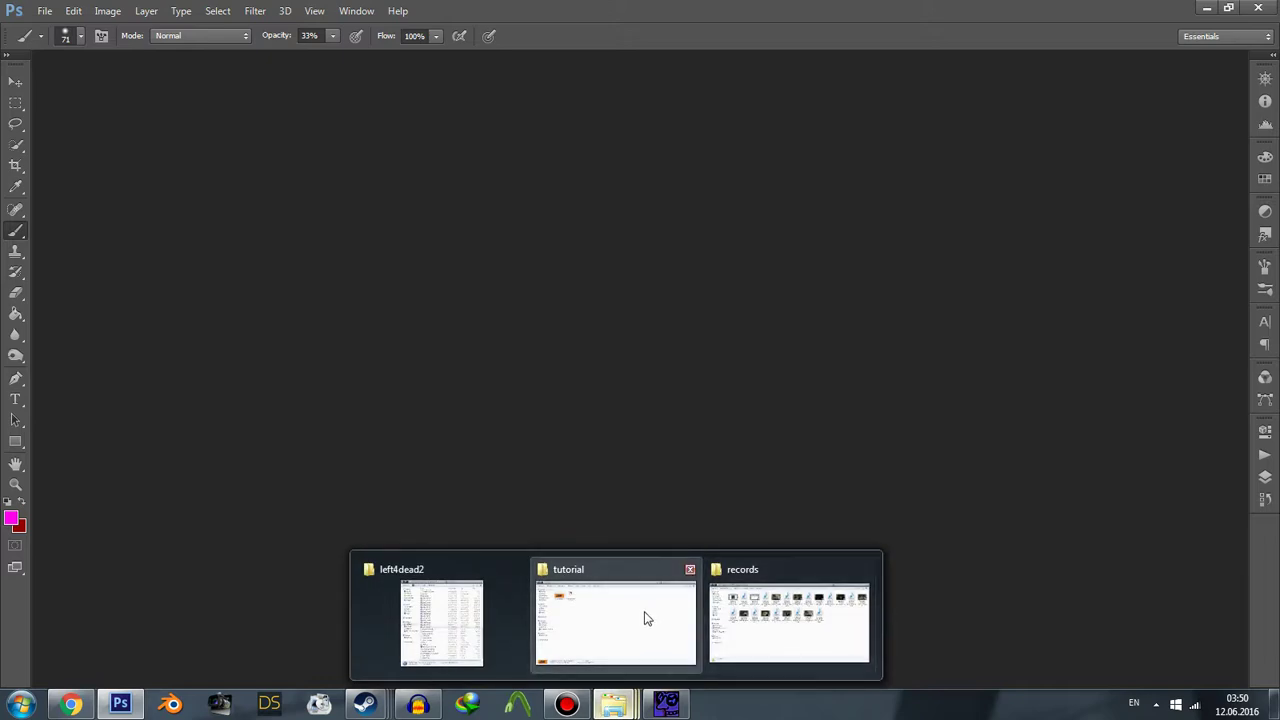
click(645, 618)
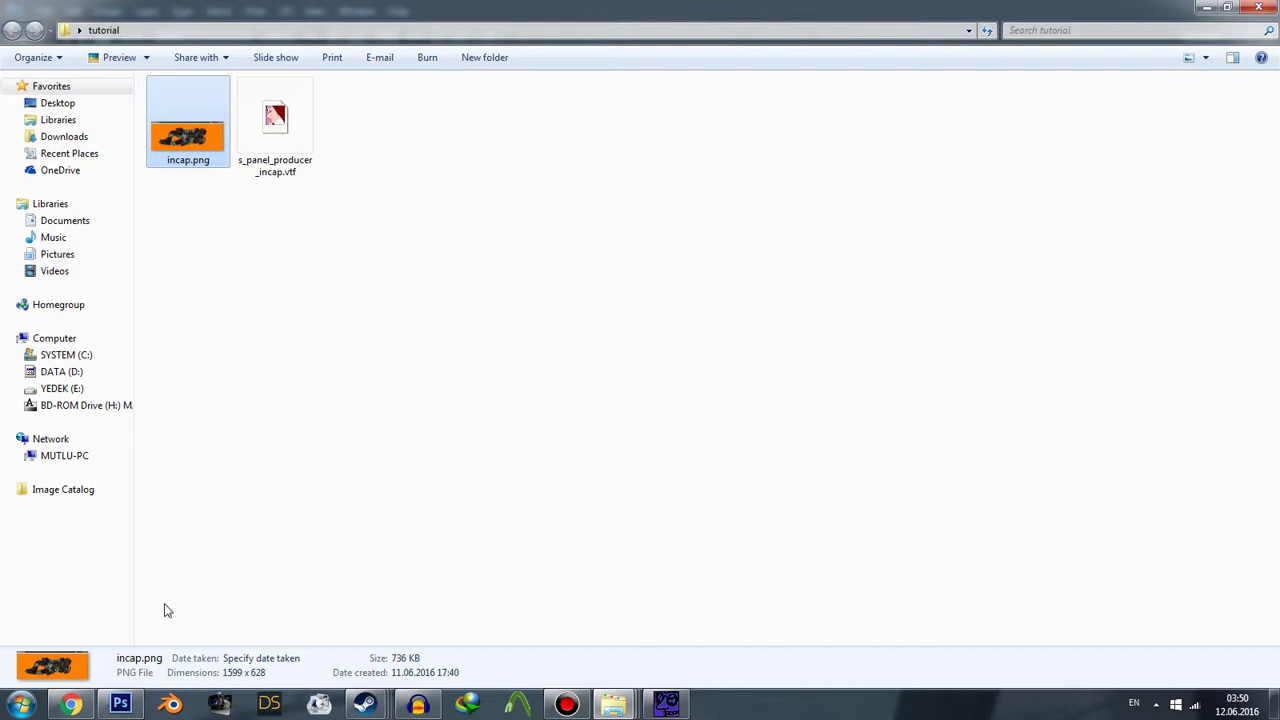
click(120, 704)
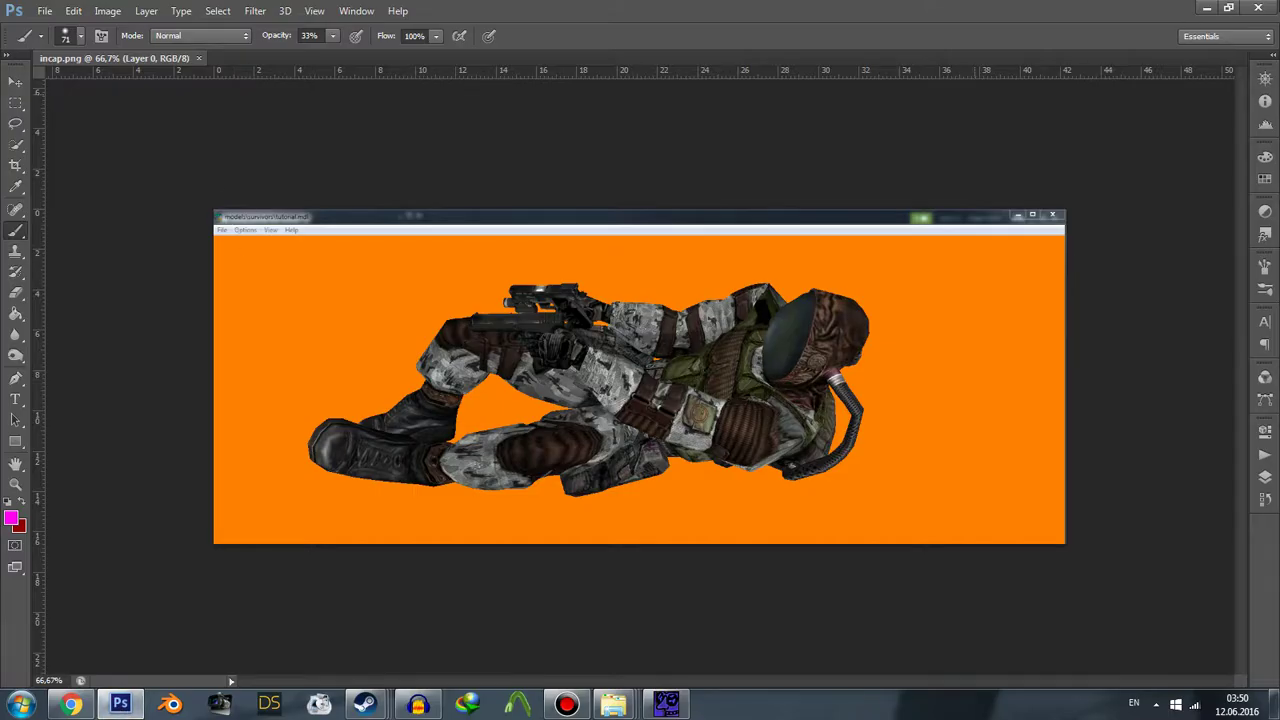
Also open s_panel_producer_incap.vtf in Photoshop, then return to the incap.png document.
click(1206, 8)
mouse_move(275, 125)
mouse_down()
mouse_move(122, 688)
mouse_move(390, 51)
mouse_up()
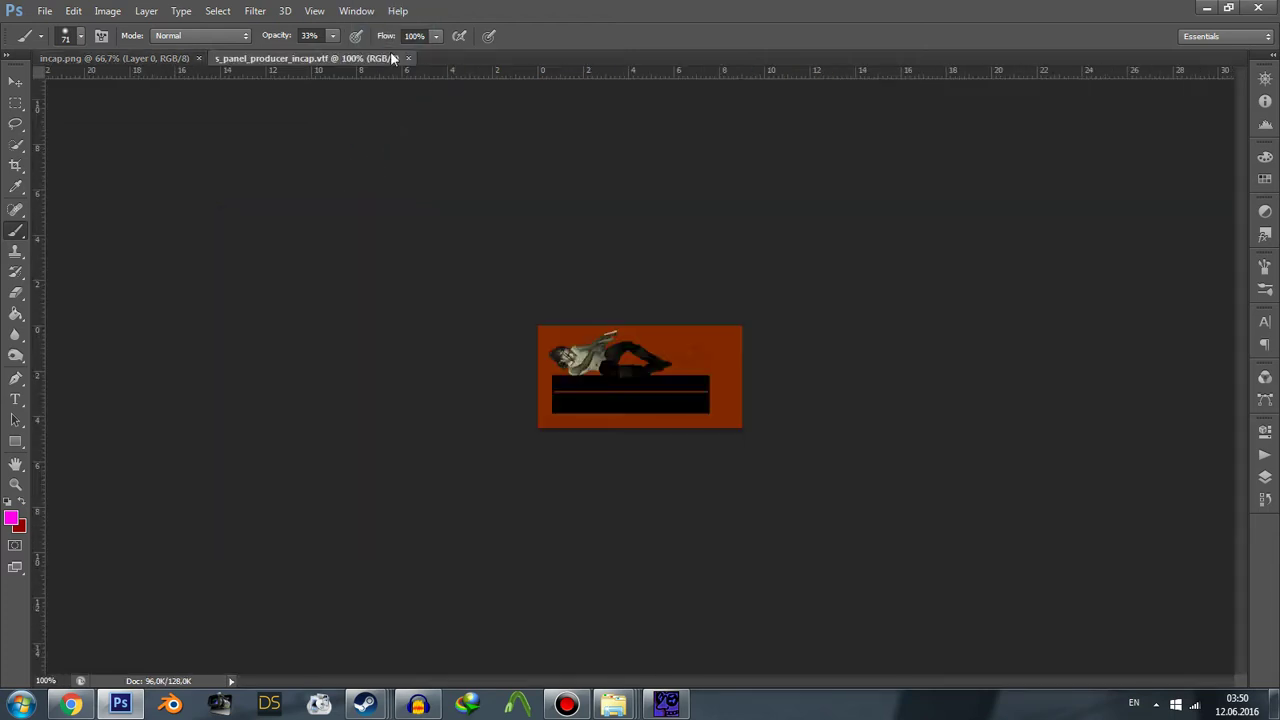
scroll(648, 358, up, 2)
key(alt)
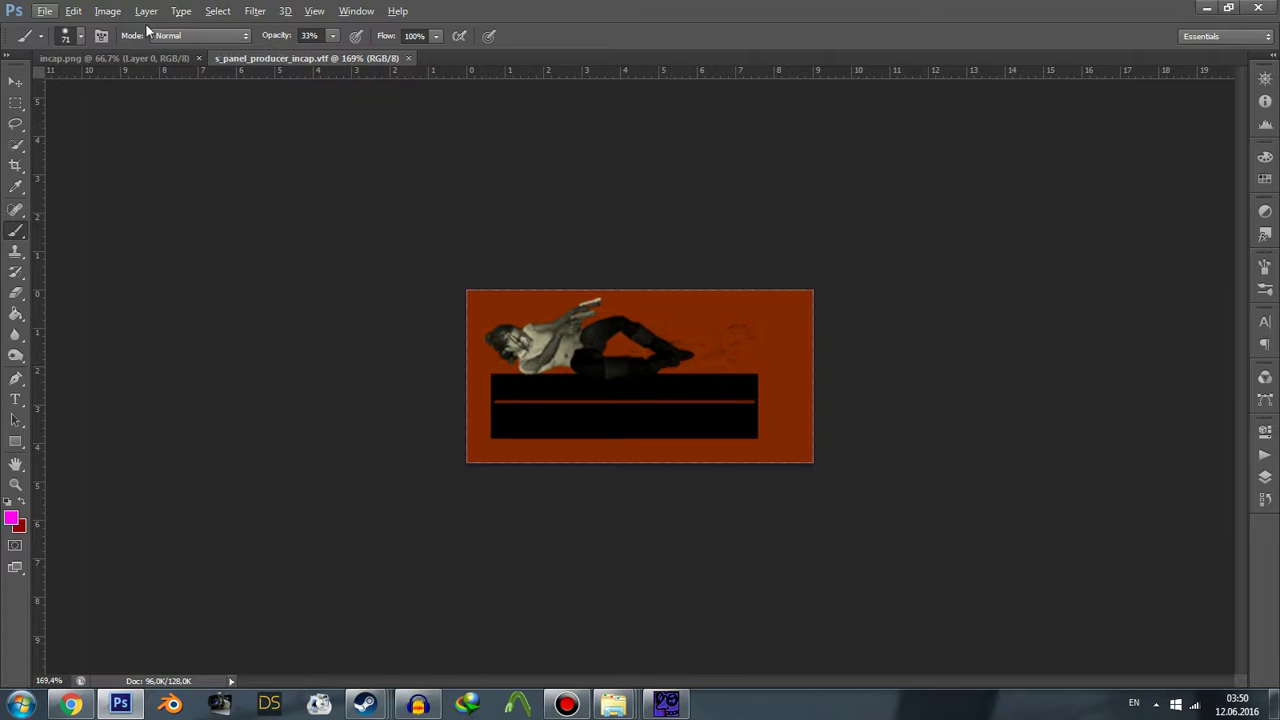
click(131, 57)
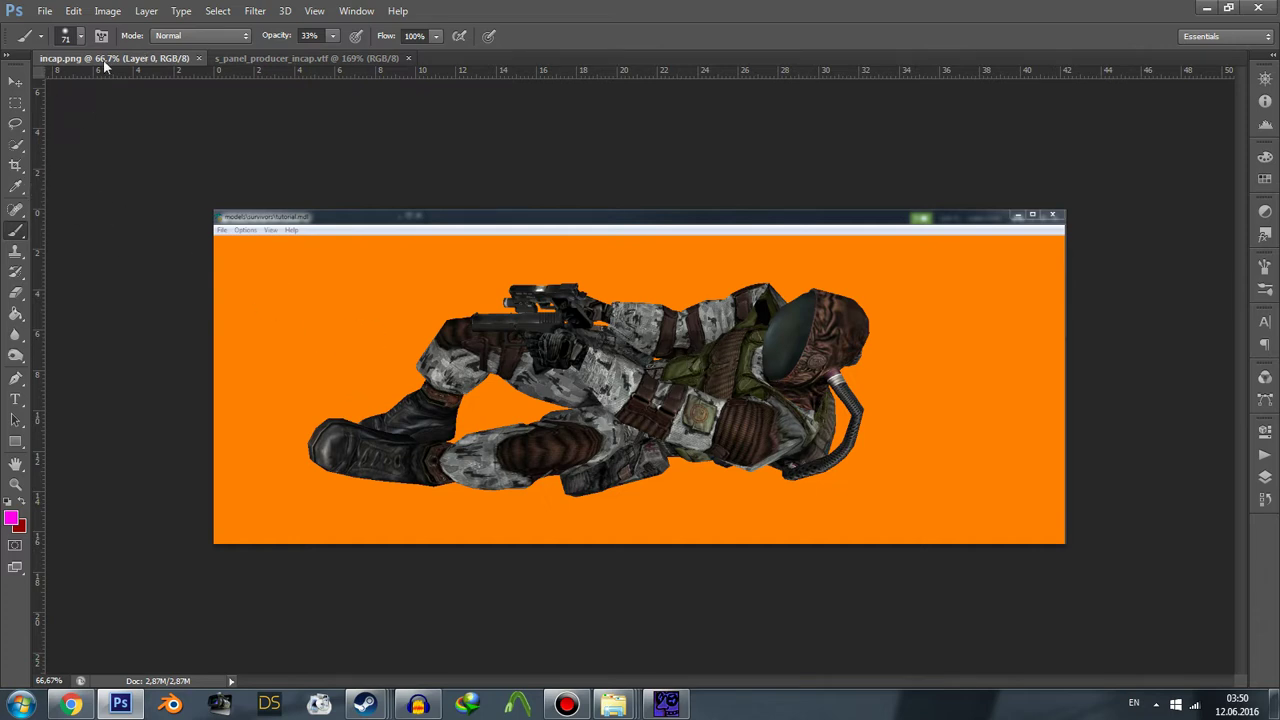
Use Quick Selection to select the orange background around the soldier.
click(15, 144)
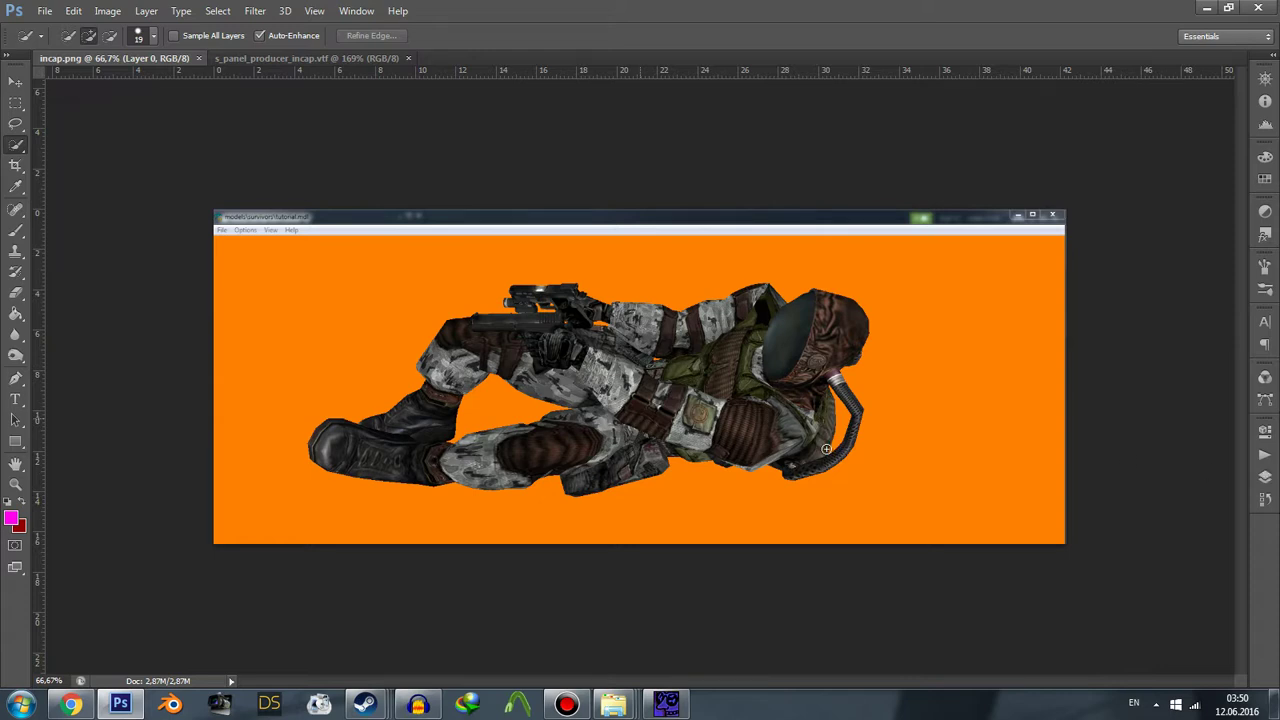
click(1265, 477)
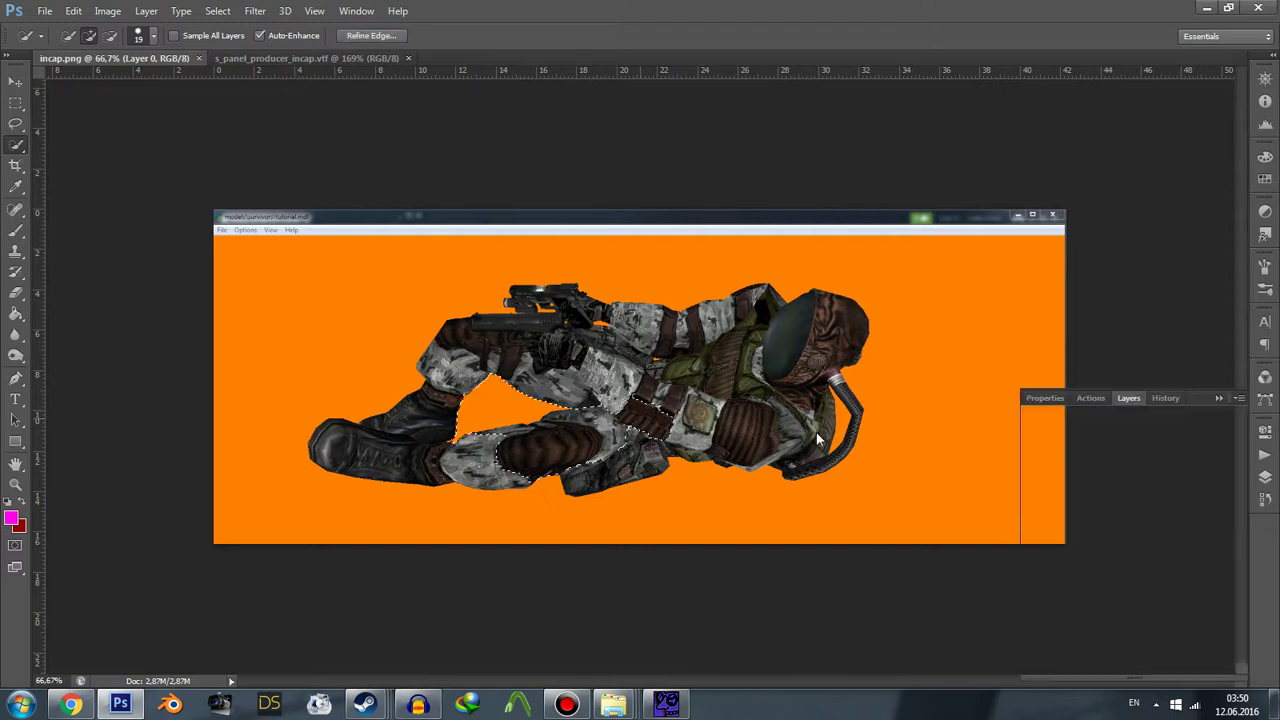
click(1265, 477)
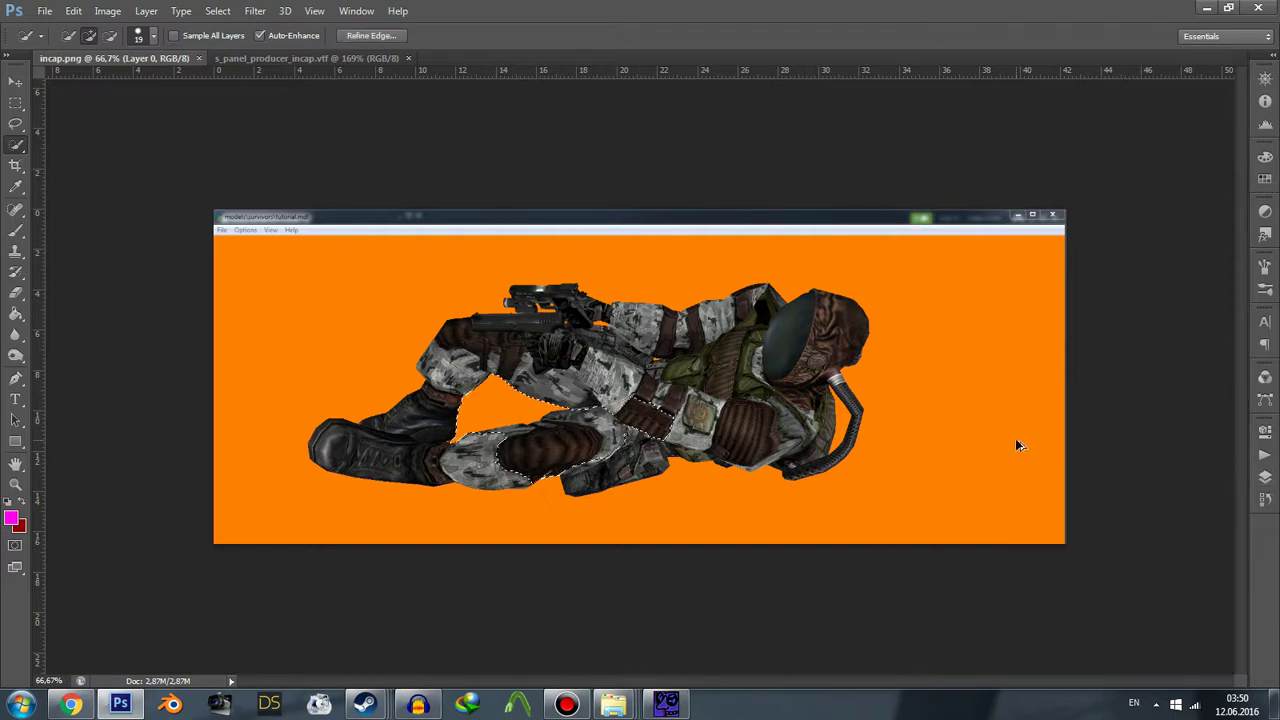
key(ctrl+d)
click(1265, 478)
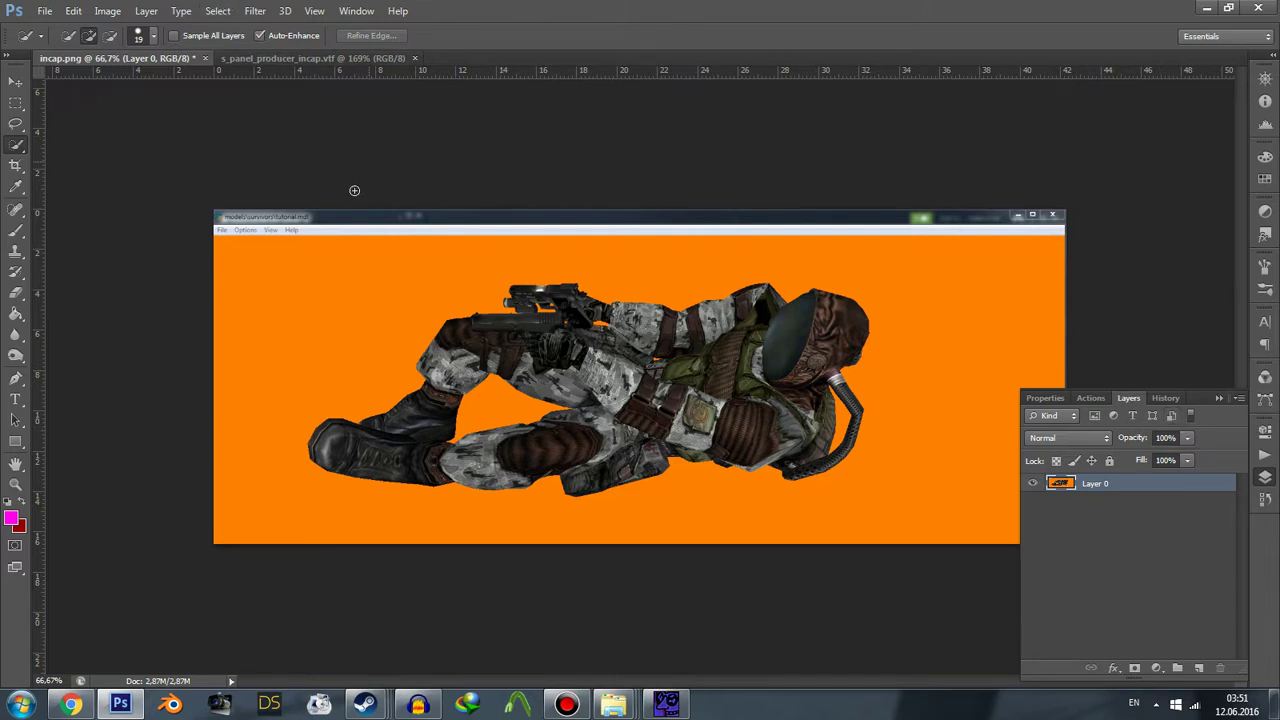
click(1266, 480)
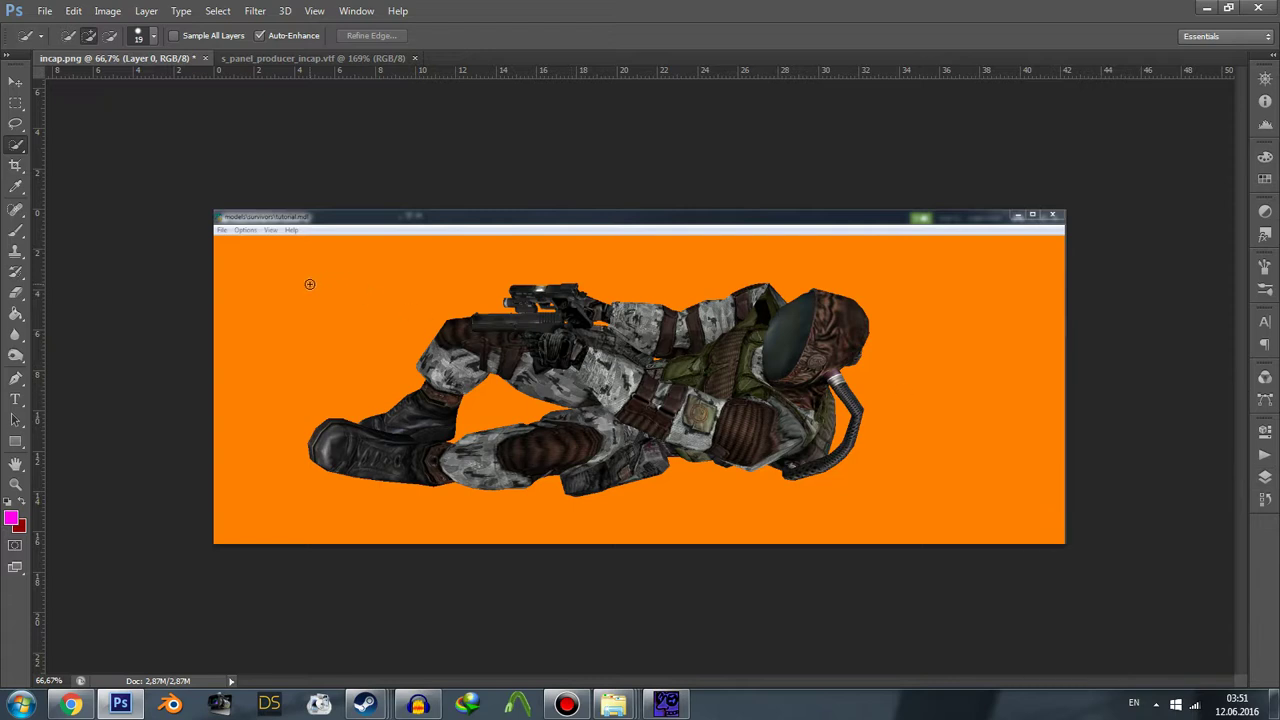
mouse_move(436, 273)
mouse_down()
mouse_move(1004, 398)
mouse_move(1000, 456)
mouse_up()
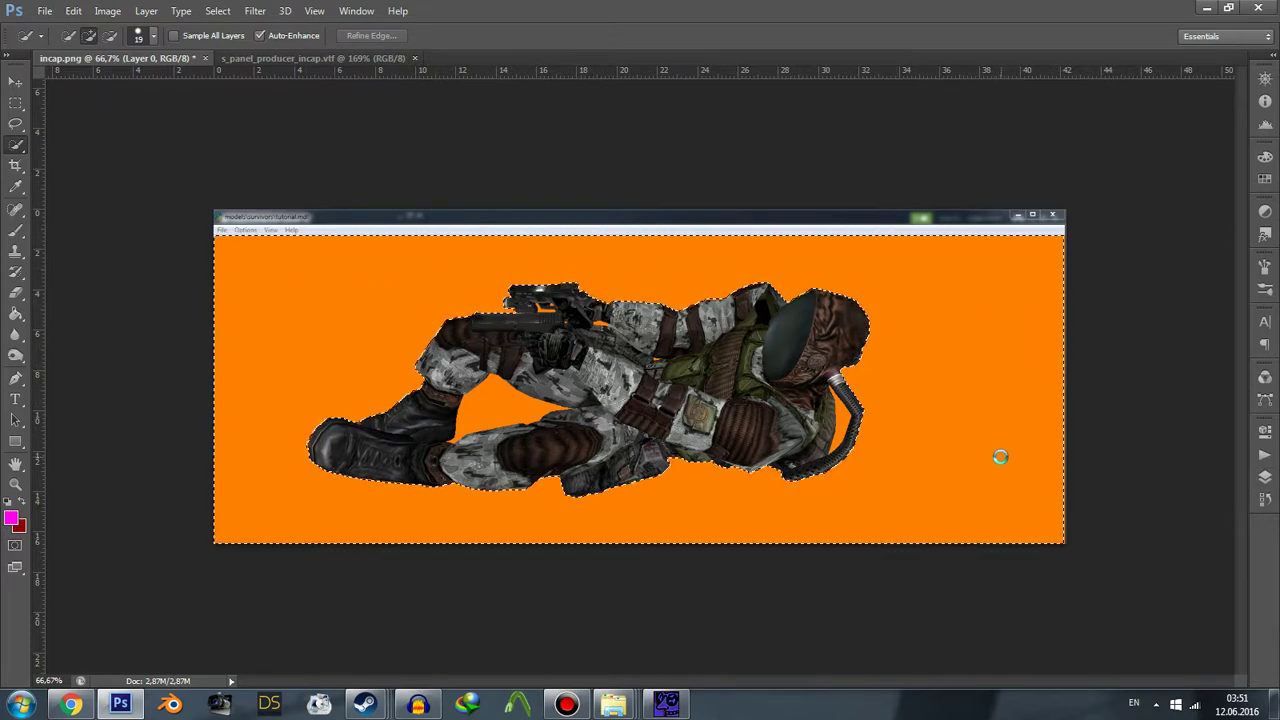
Delete the selected orange background, undoing an accidental pixel move first.
click(15, 81)
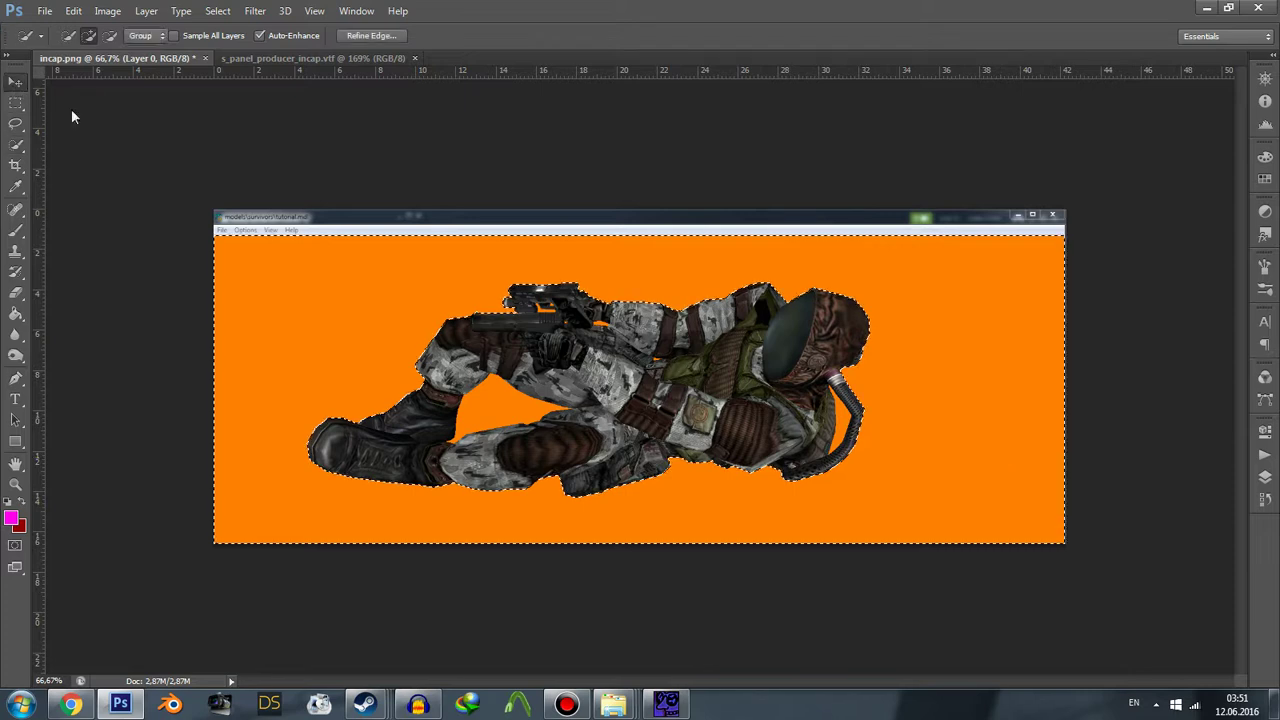
drag(260, 291, 234, 209)
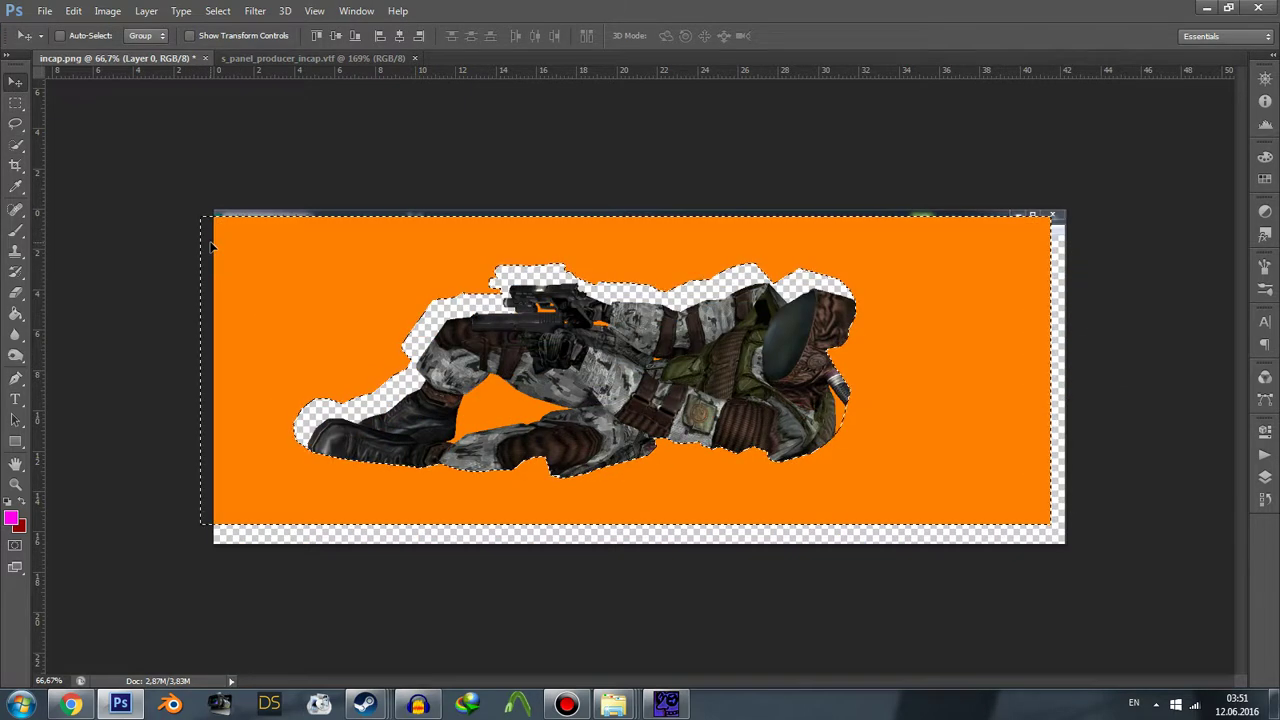
key(ctrl+z)
key(Delete)
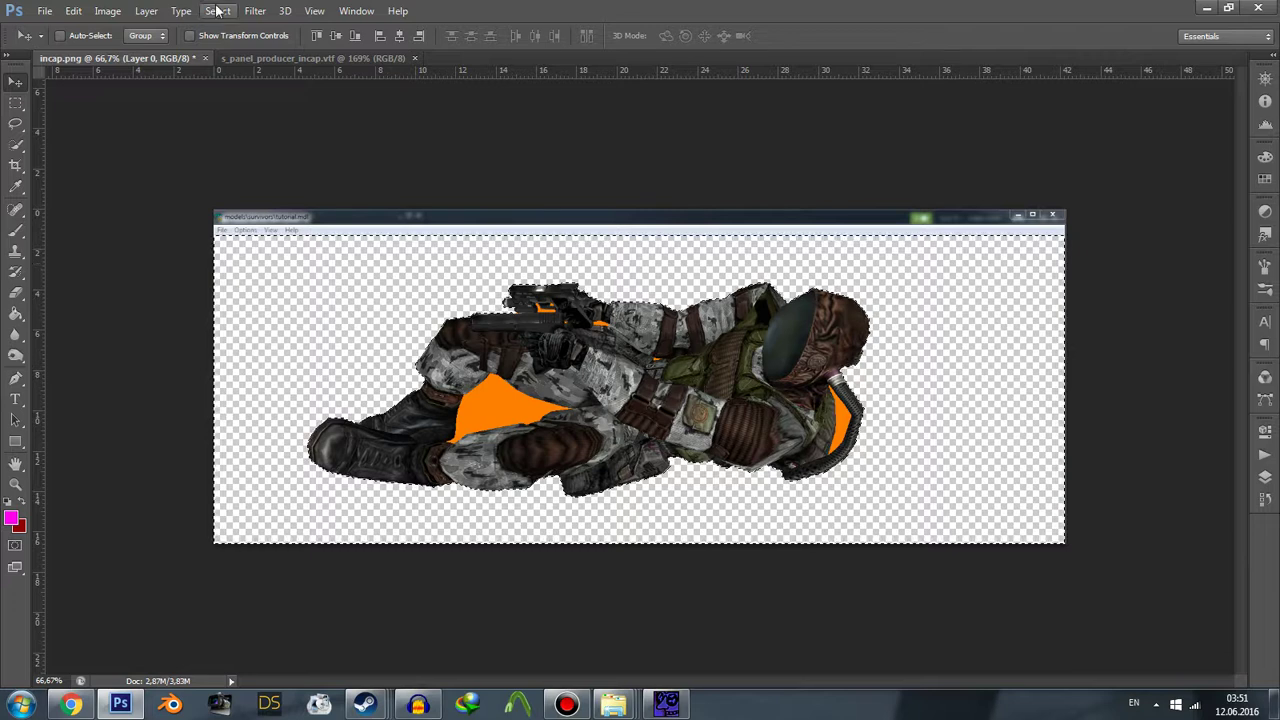
Select the leftover orange with Select > Color Range by sampling it.
click(218, 12)
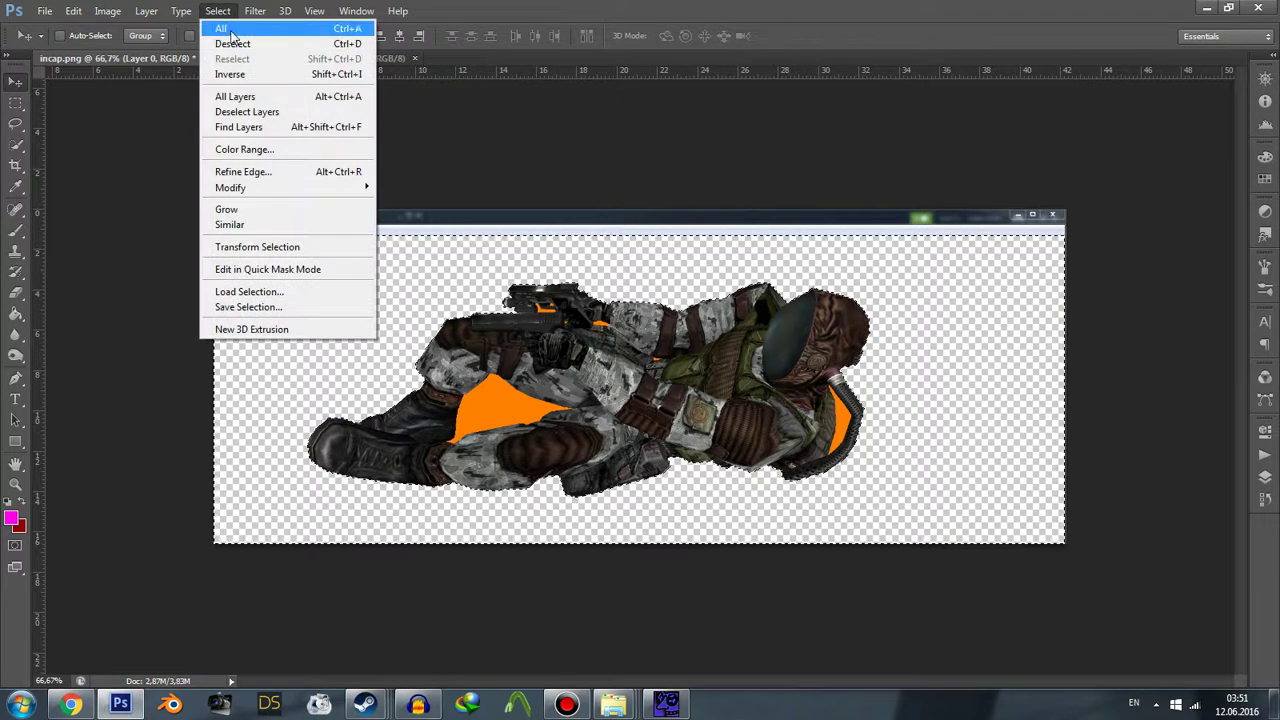
click(240, 150)
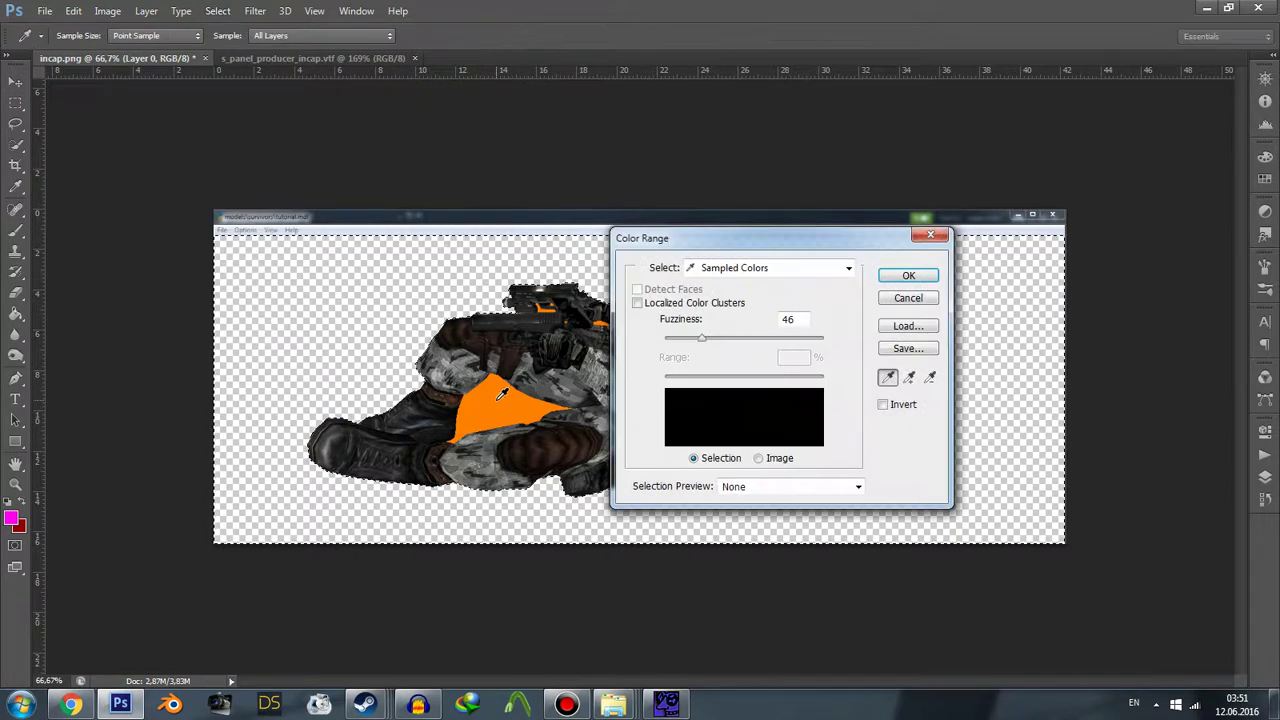
click(490, 392)
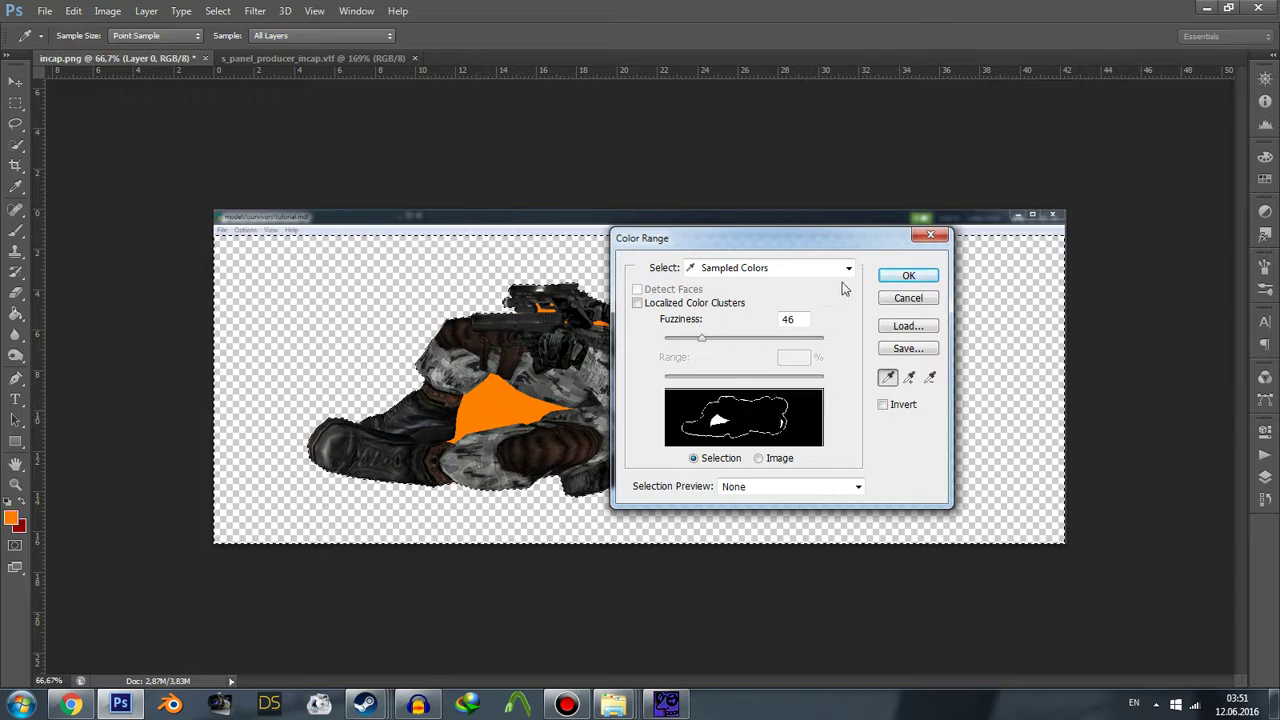
click(905, 276)
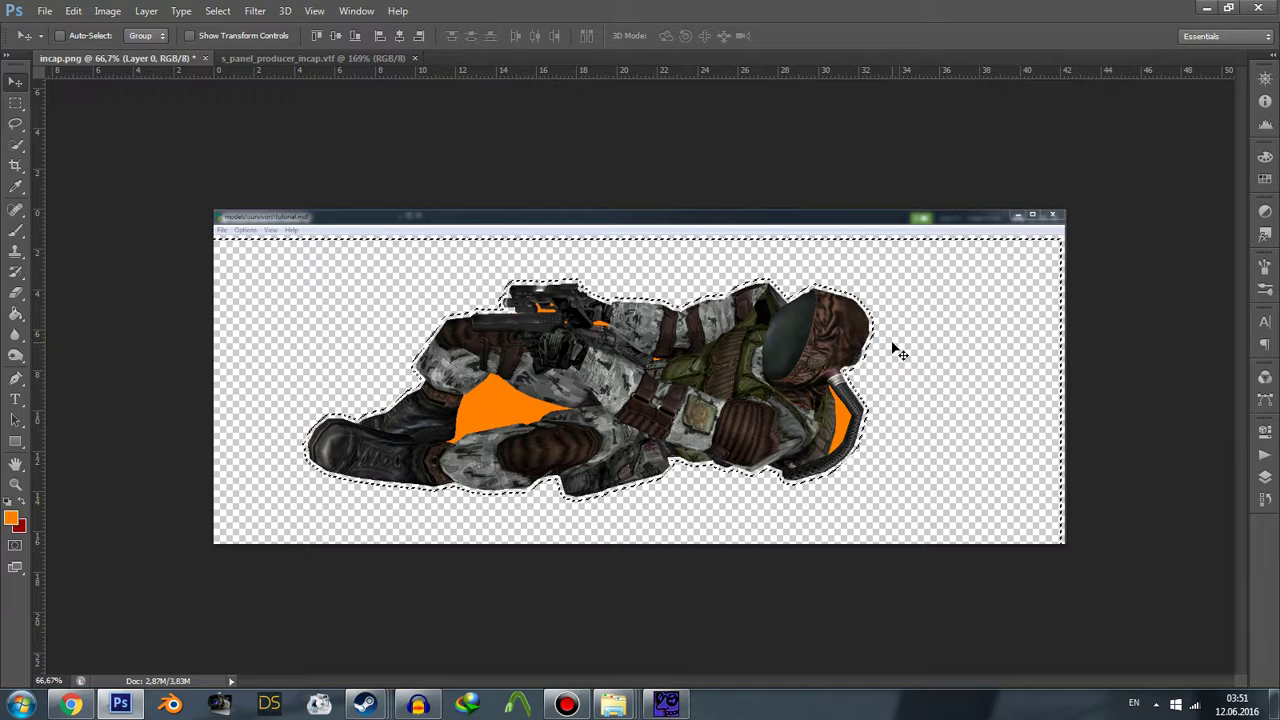
drag(893, 349, 868, 428)
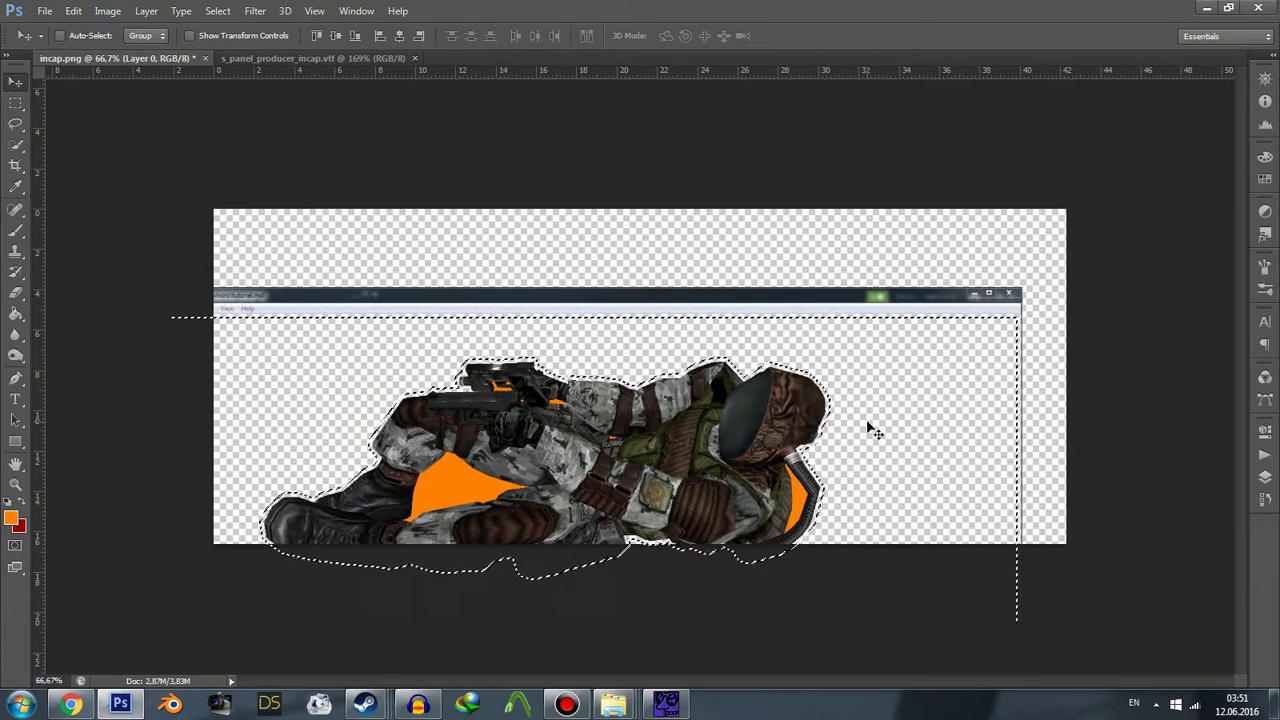
key(ctrl+z)
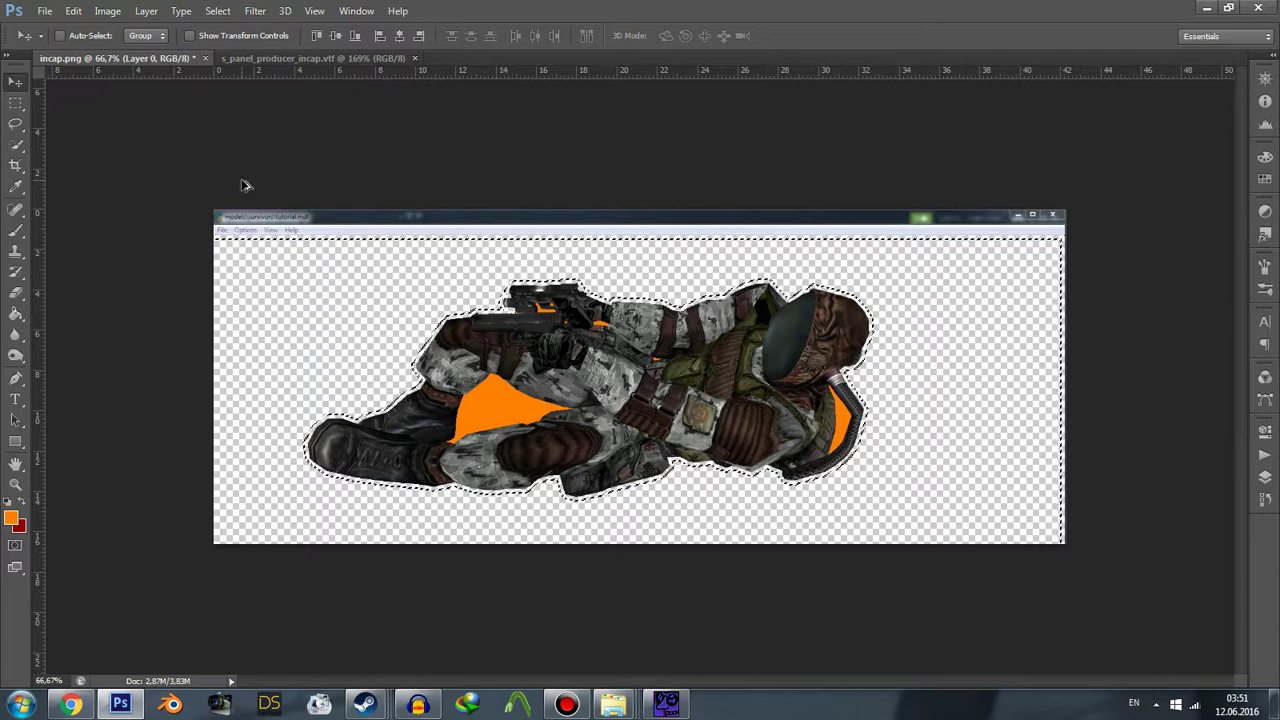
Quick-select the soldier's body, gun top and shoulder, excluding the stray area on the left.
click(15, 144)
right_click(297, 263)
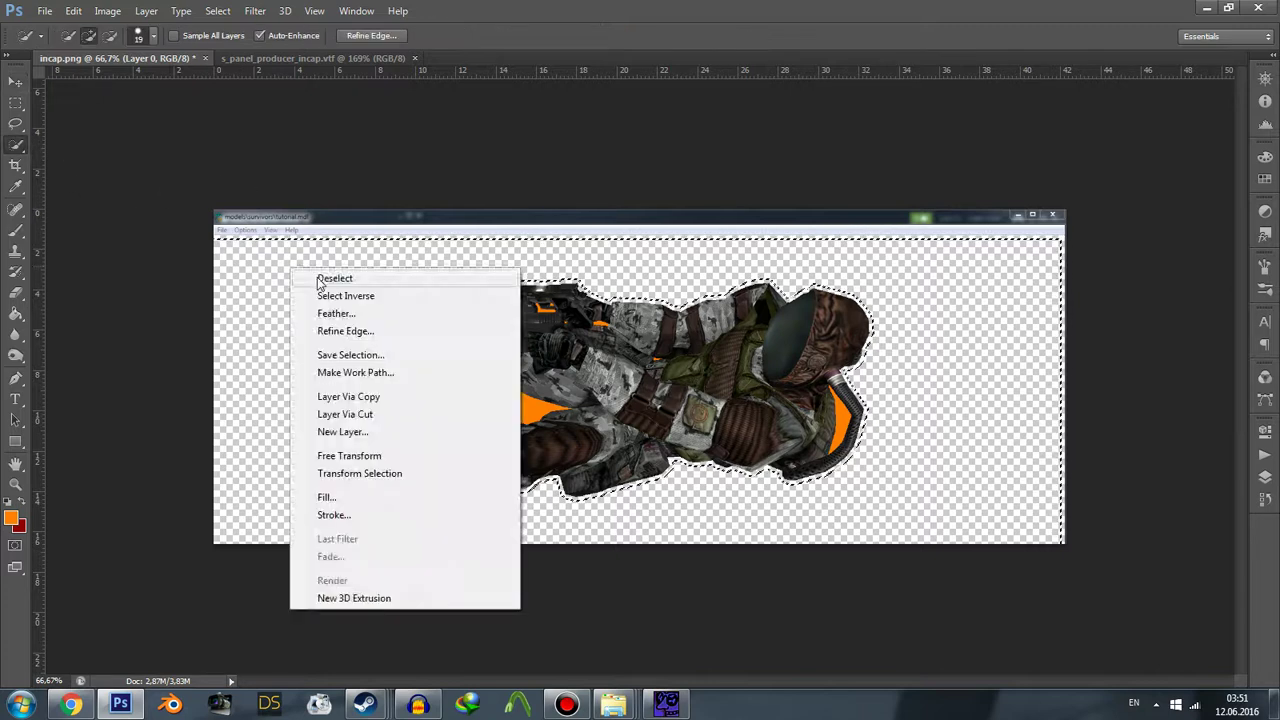
click(322, 276)
mouse_move(492, 384)
mouse_down()
mouse_move(678, 430)
mouse_move(361, 460)
mouse_up()
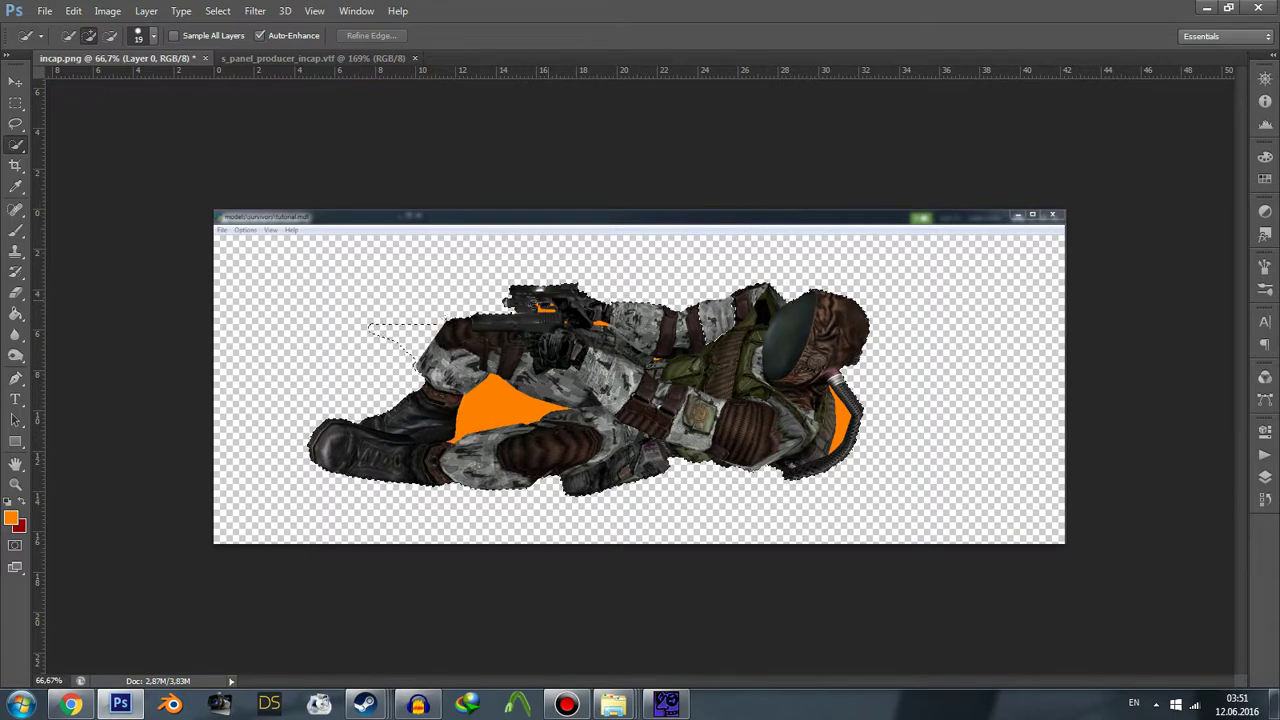
mouse_move(600, 326)
mouse_down()
mouse_move(812, 330)
mouse_move(855, 370)
mouse_up()
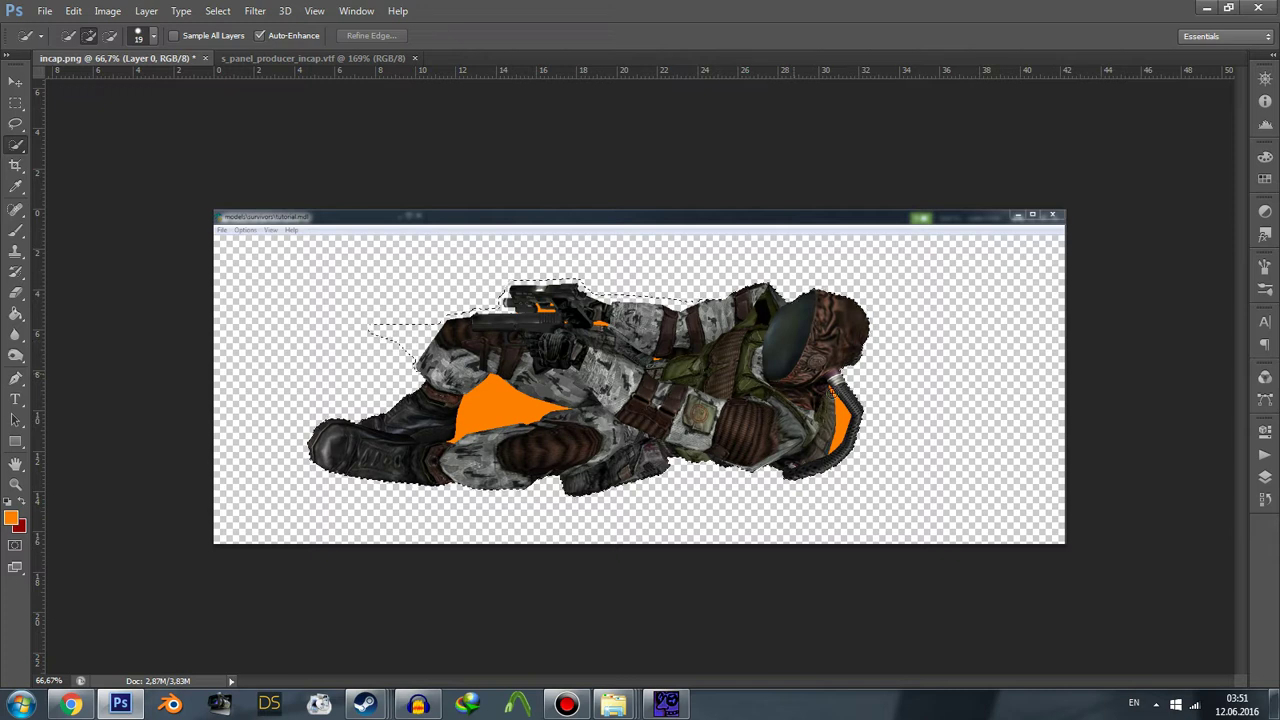
alt+click(404, 328)
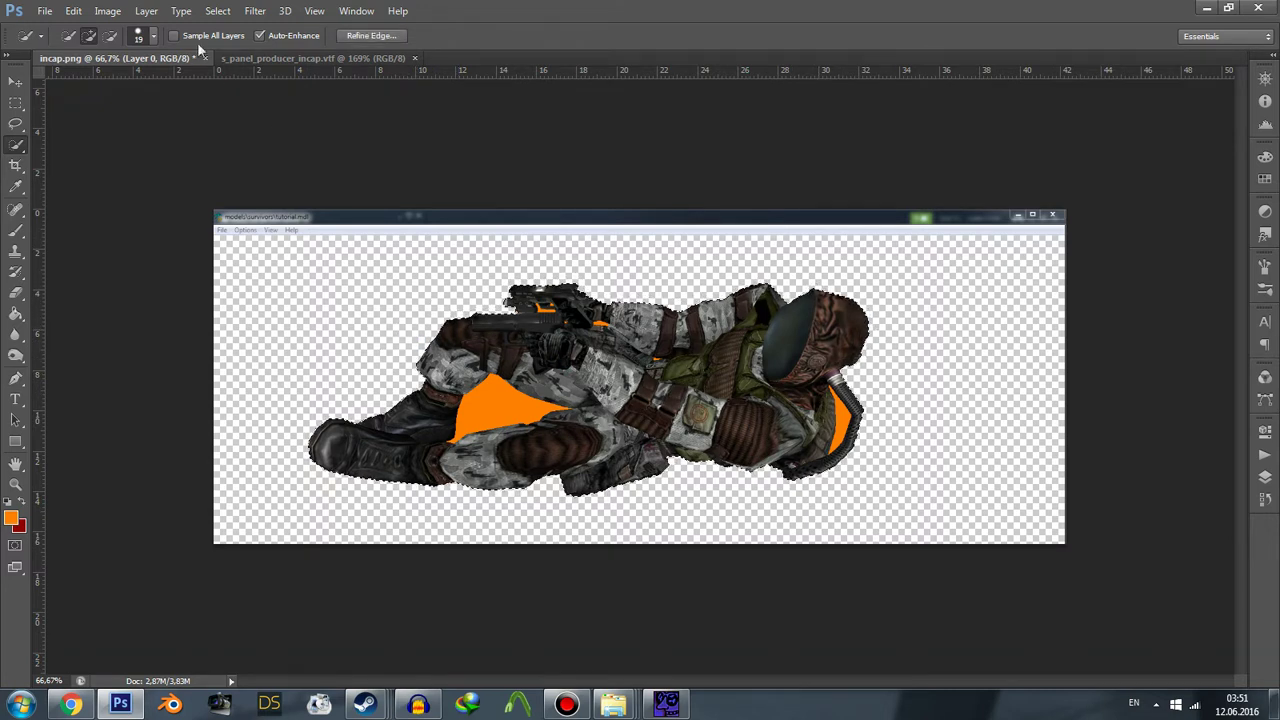
Select the remaining orange patches with Color Range and delete them.
click(217, 11)
click(250, 150)
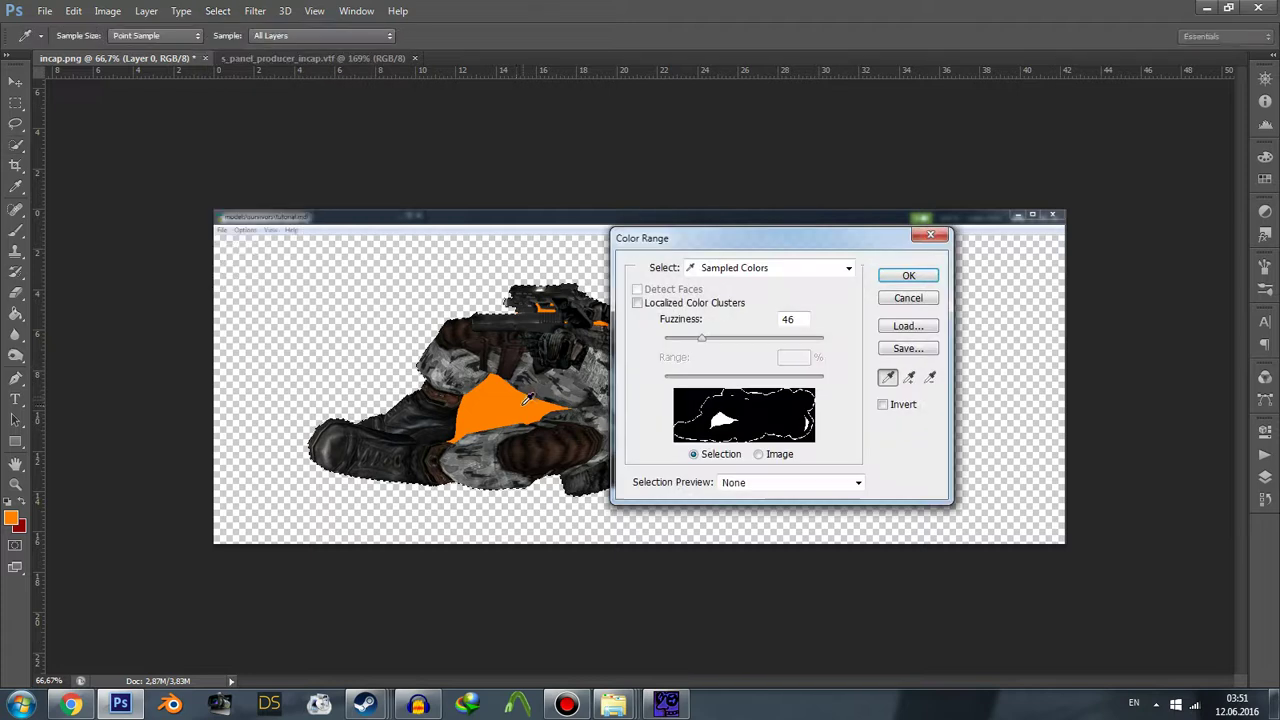
click(908, 275)
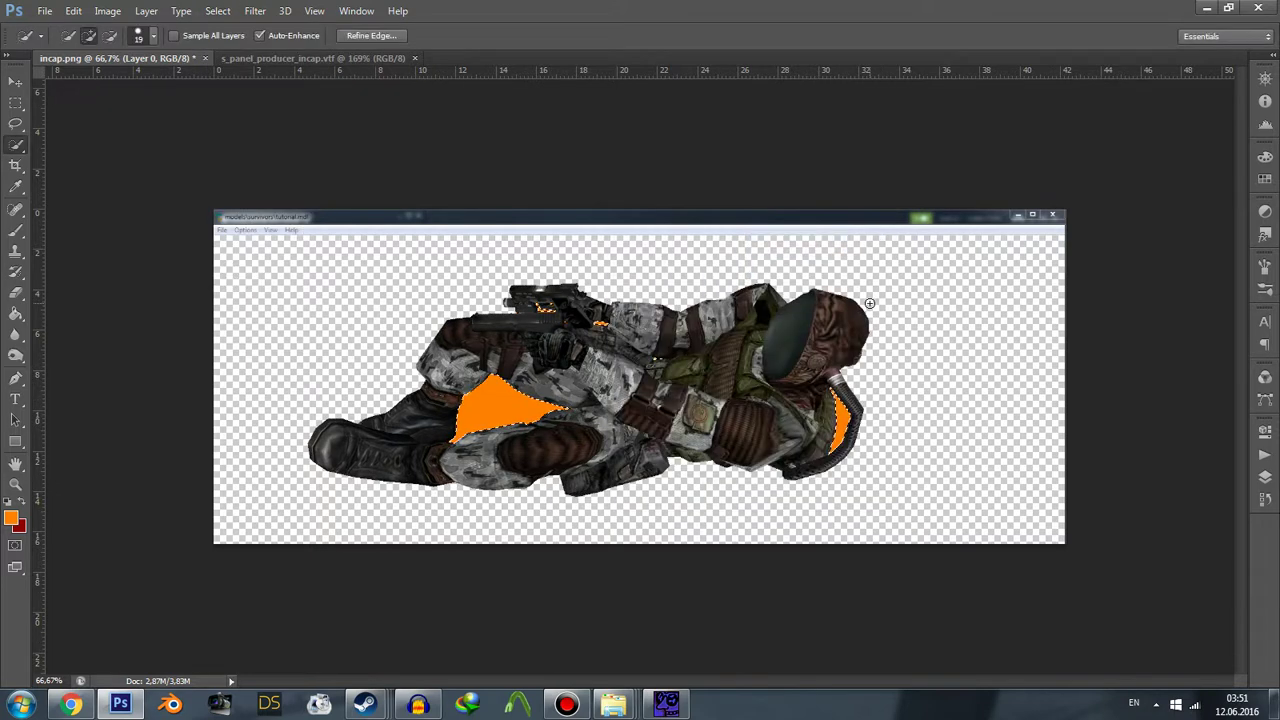
key(Delete)
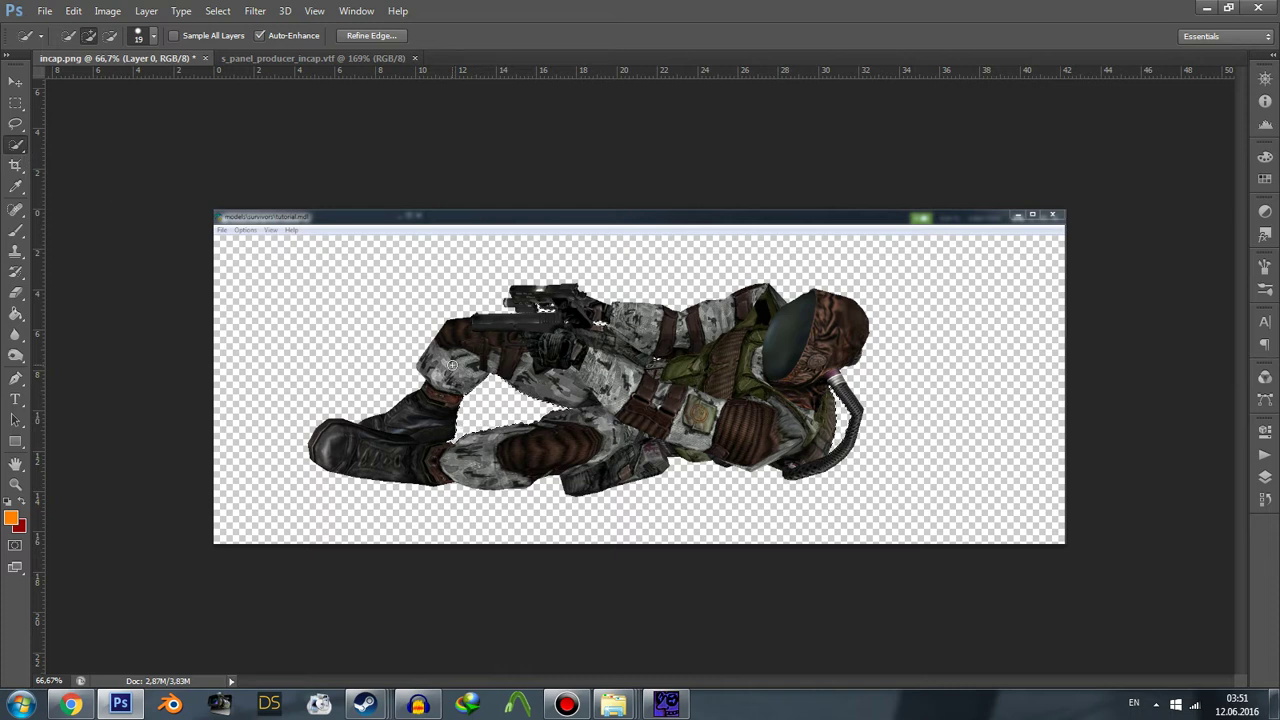
Add arm, leg, torso, helmet and rifle barrel to the selection and cut the soldier.
drag(453, 361, 404, 444)
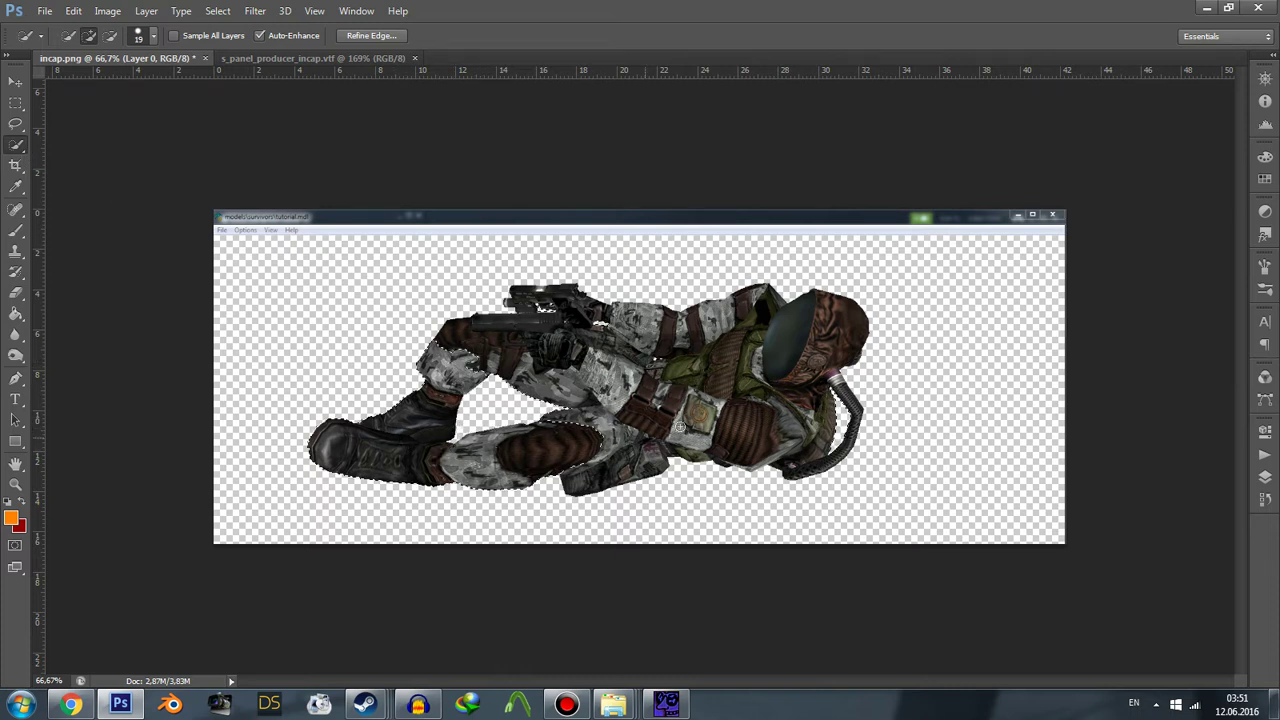
drag(679, 427, 709, 329)
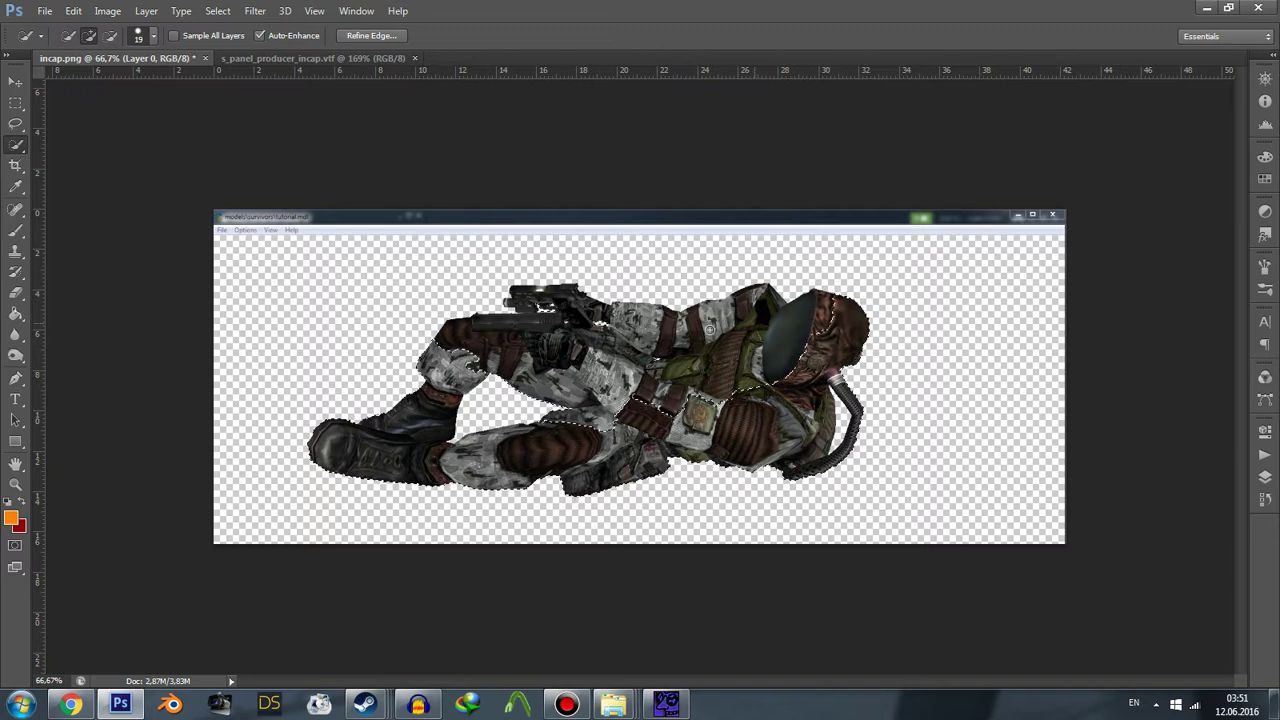
click(518, 308)
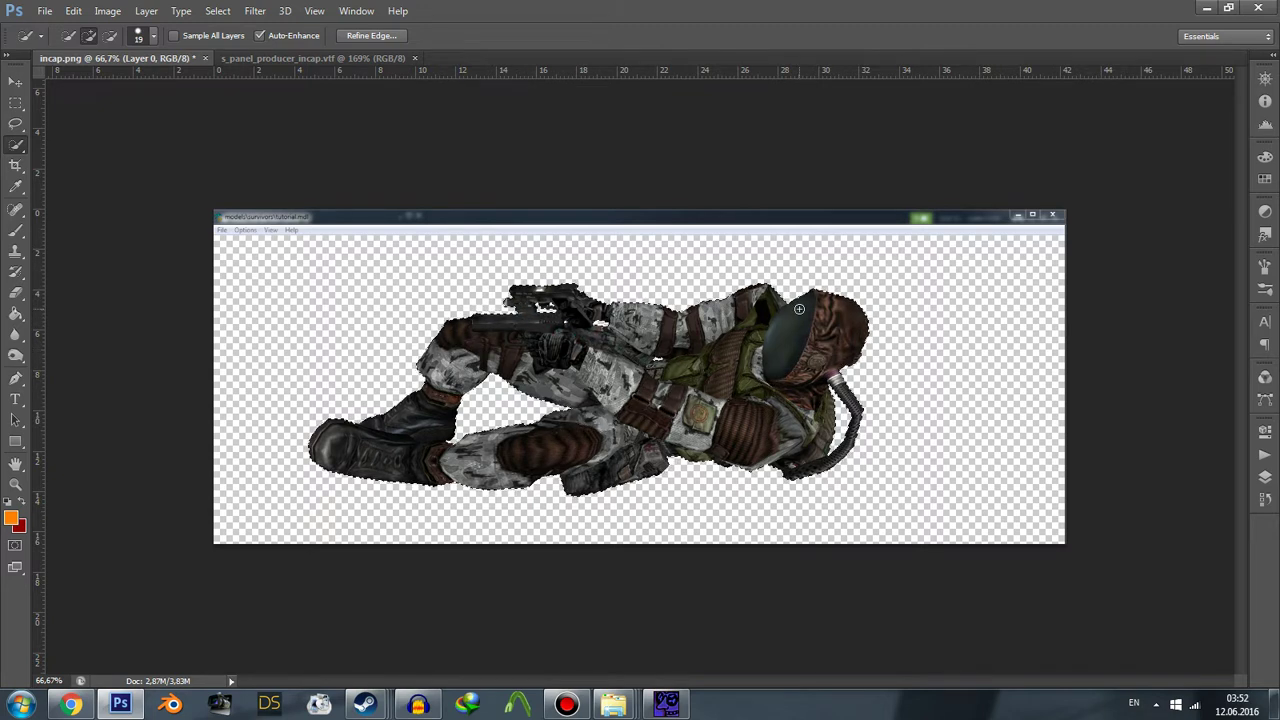
key(ctrl+x)
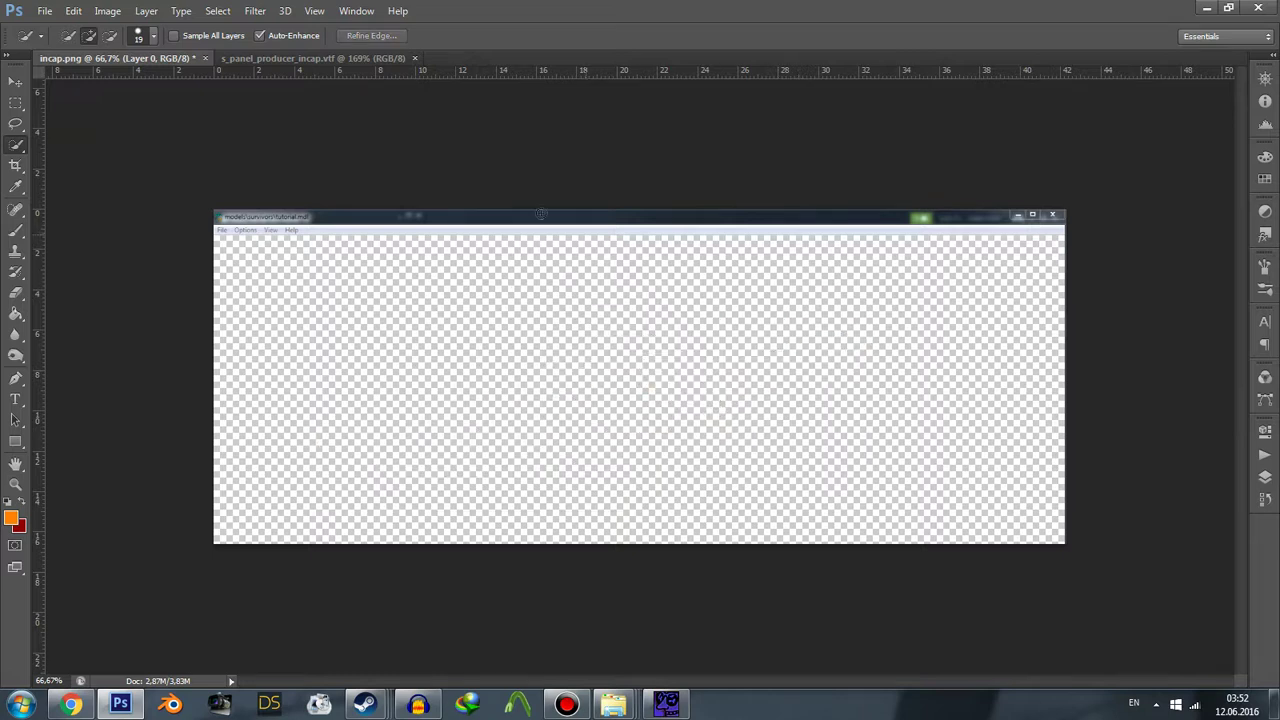
Paste the soldier into s_panel_producer_incap.vtf and scale it to about 17%.
click(300, 60)
key(ctrl+v)
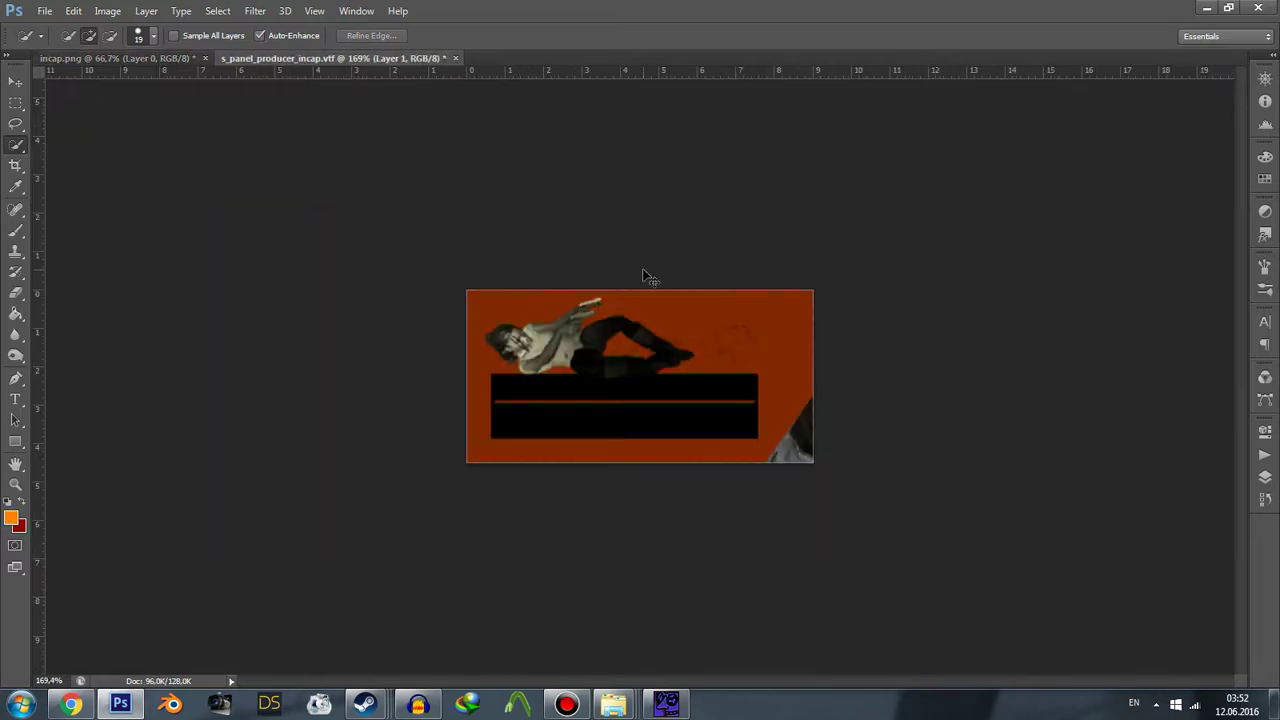
scroll(680, 309, down, 5)
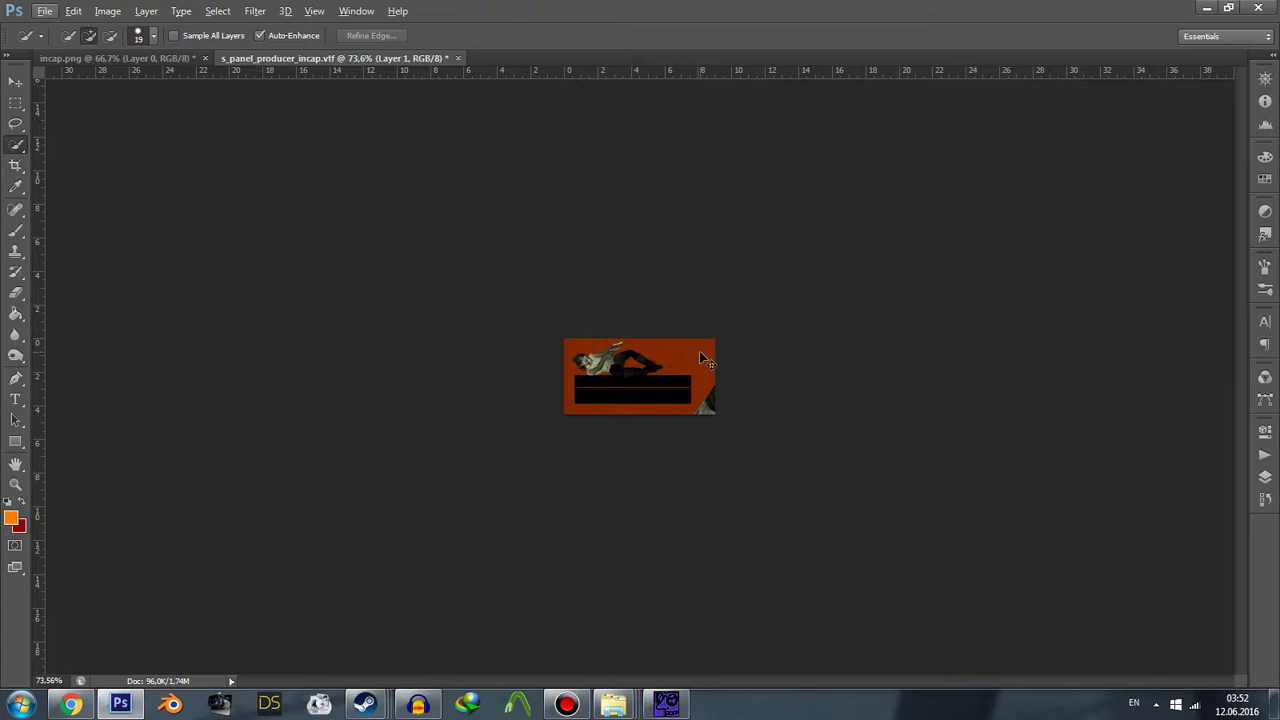
key(ctrl+t)
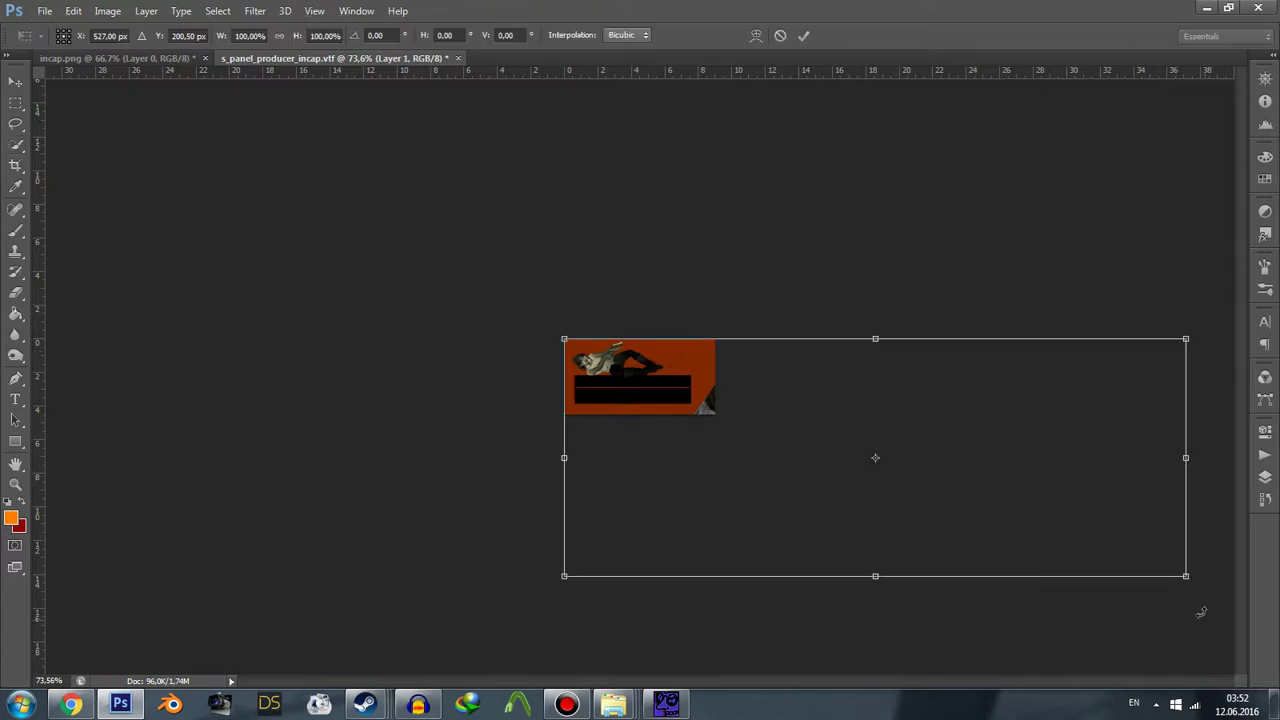
drag(1137, 567, 669, 377)
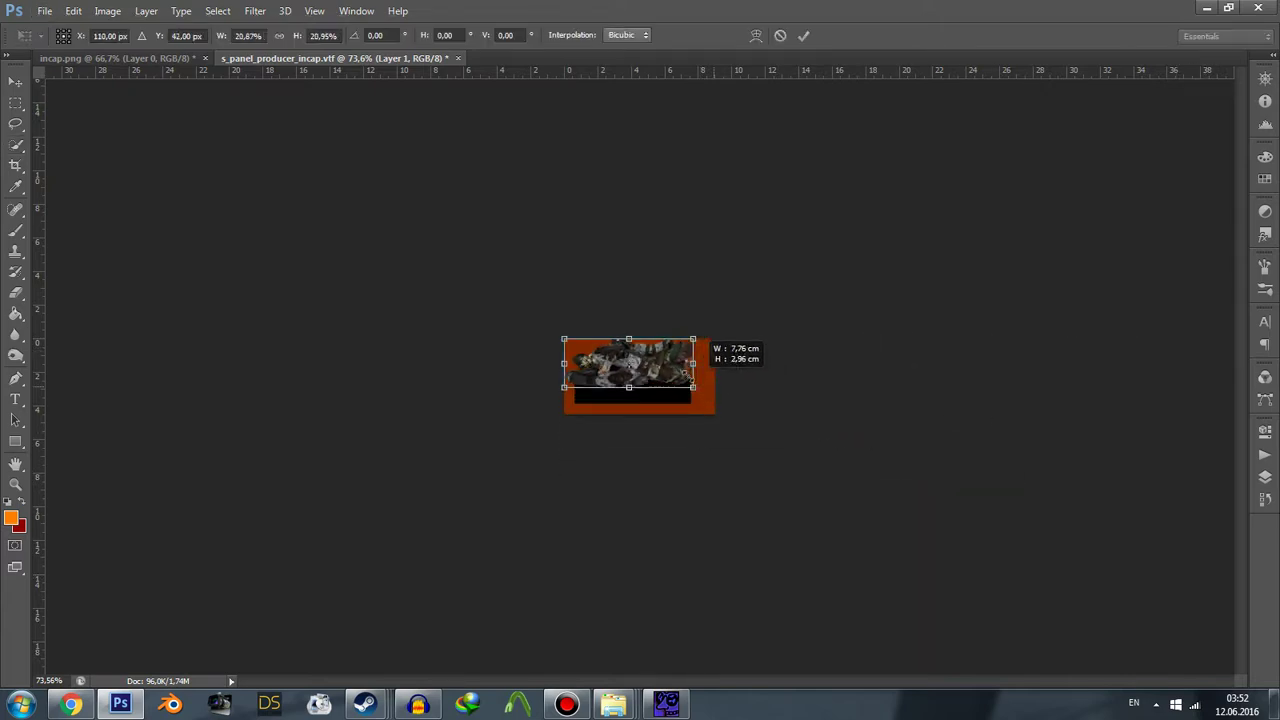
scroll(669, 377, up, 1)
scroll(672, 372, up, 3)
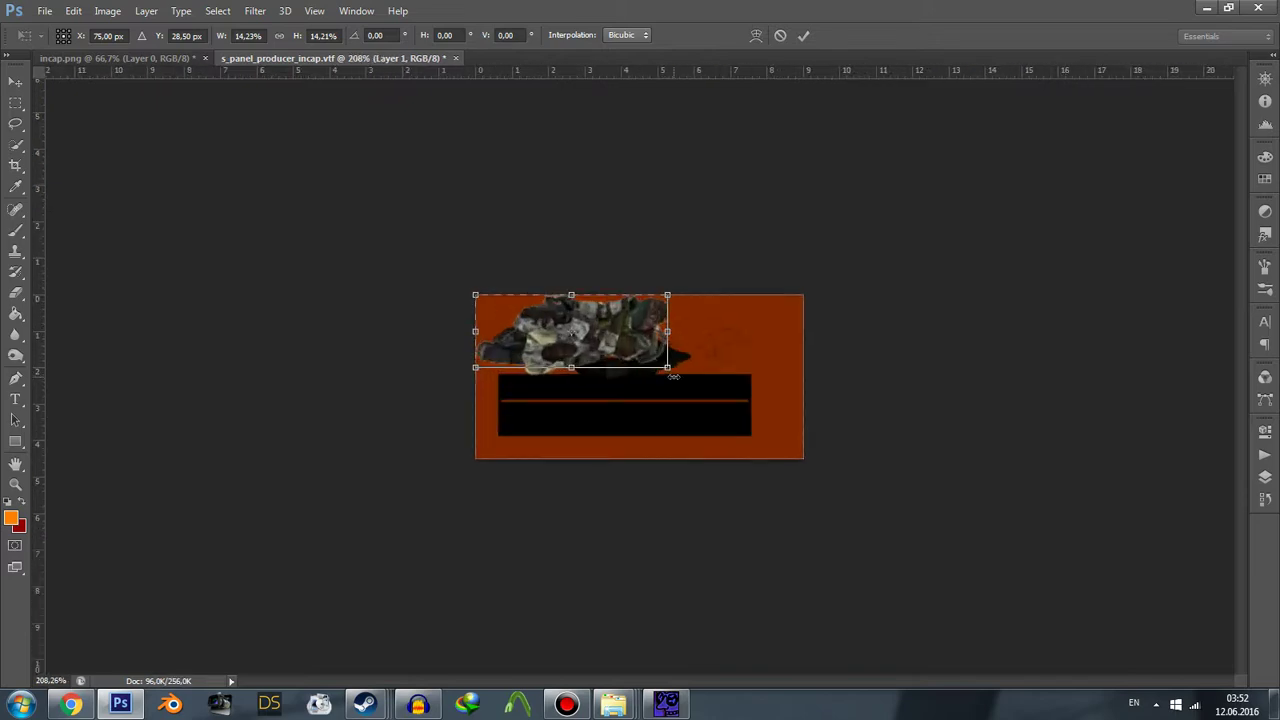
scroll(677, 365, up, 1)
drag(677, 364, 727, 382)
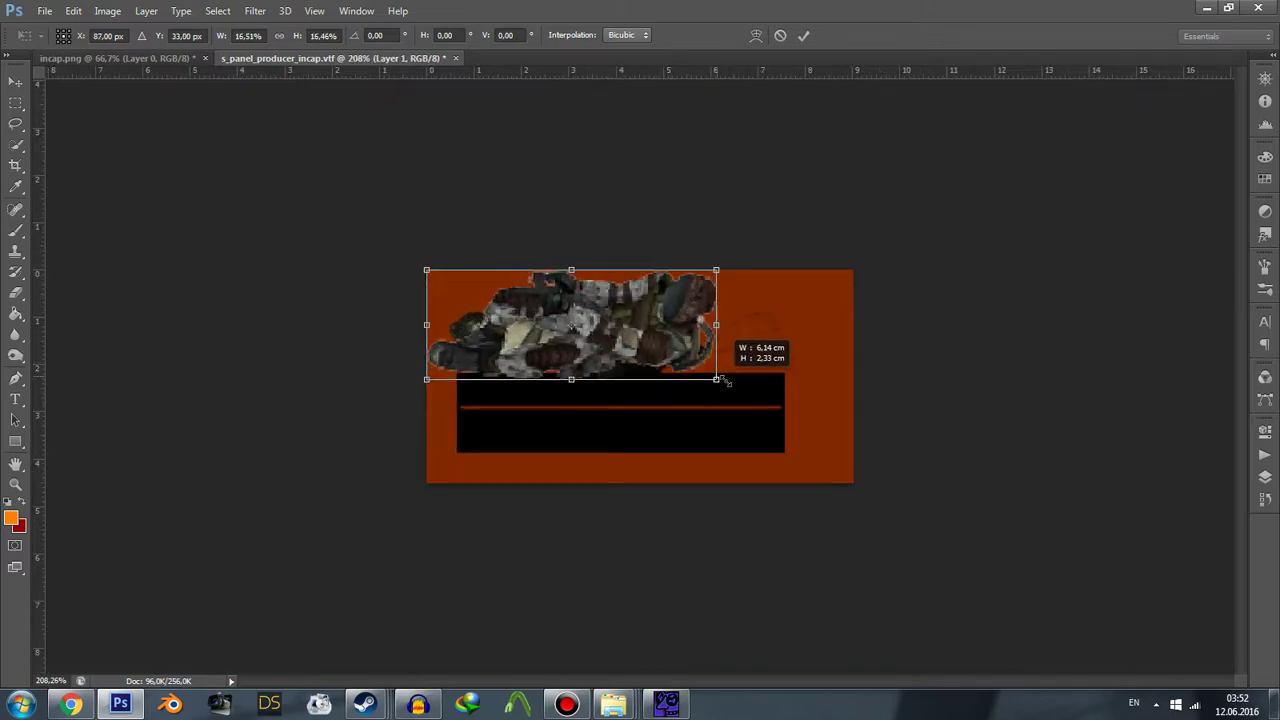
Flip the soldier horizontally with width -17,08% and shift it right and down.
click(246, 36)
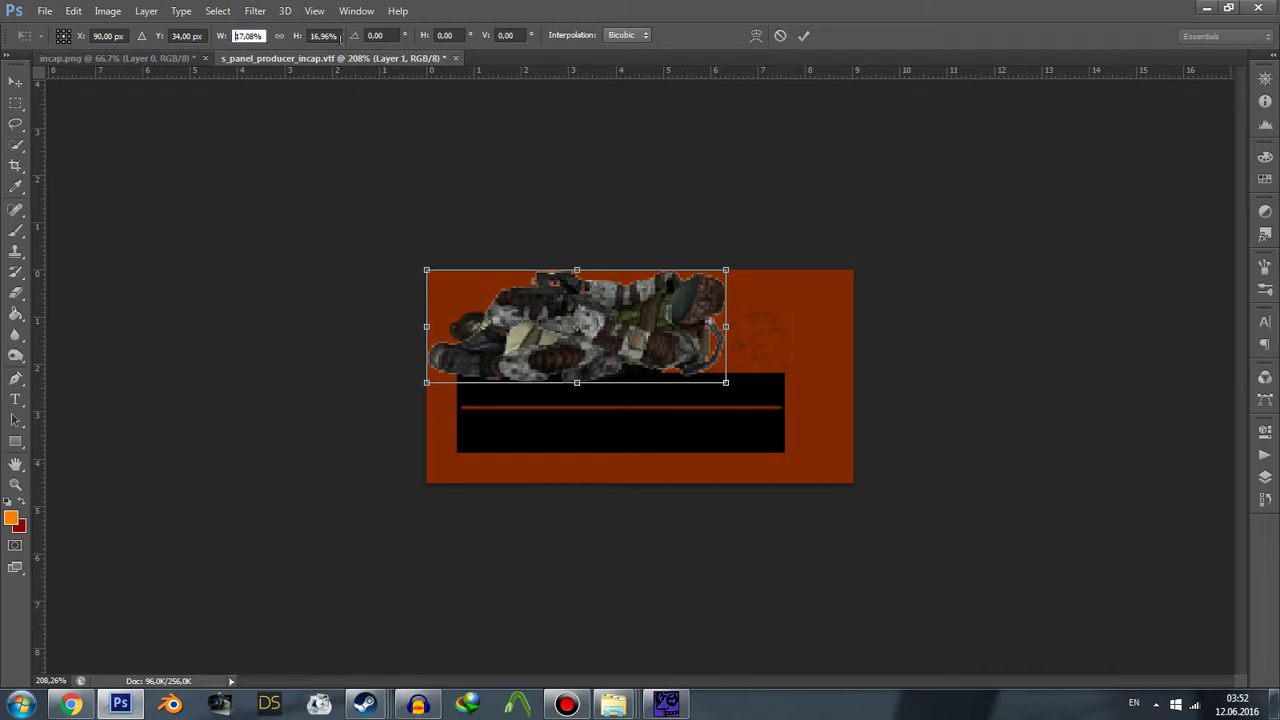
text(-17,08)
key(Return)
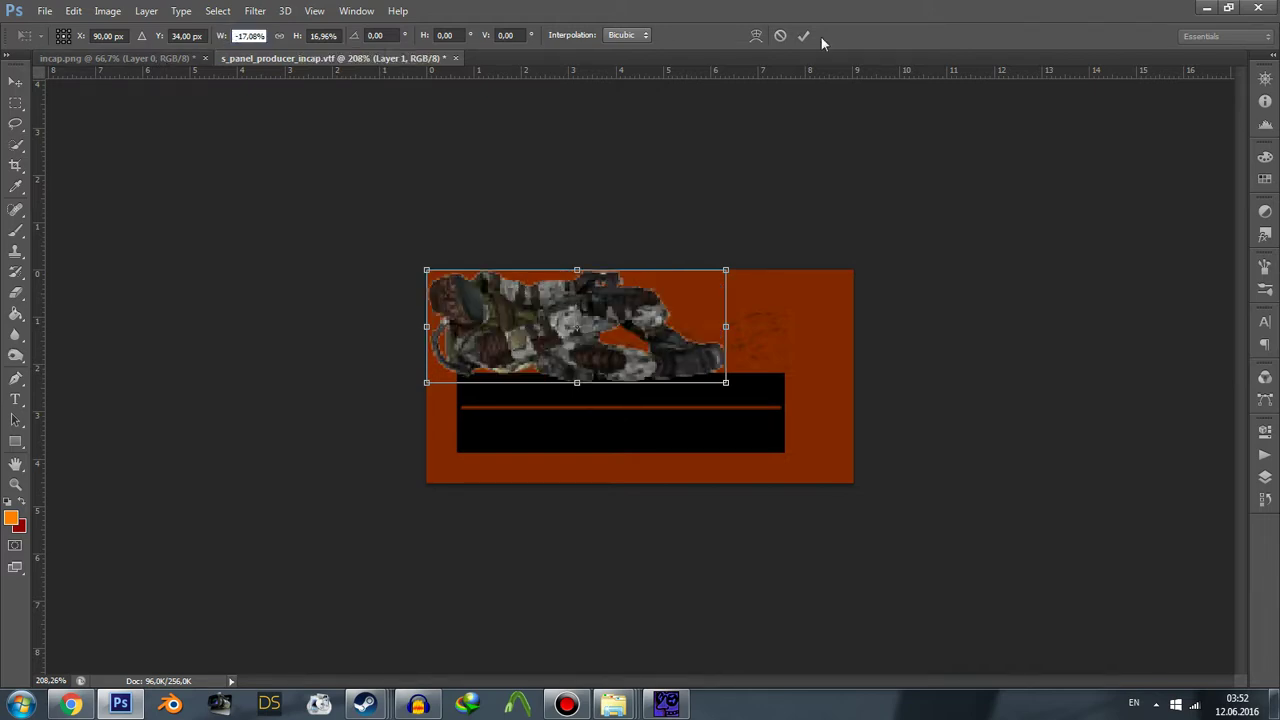
click(806, 36)
click(15, 79)
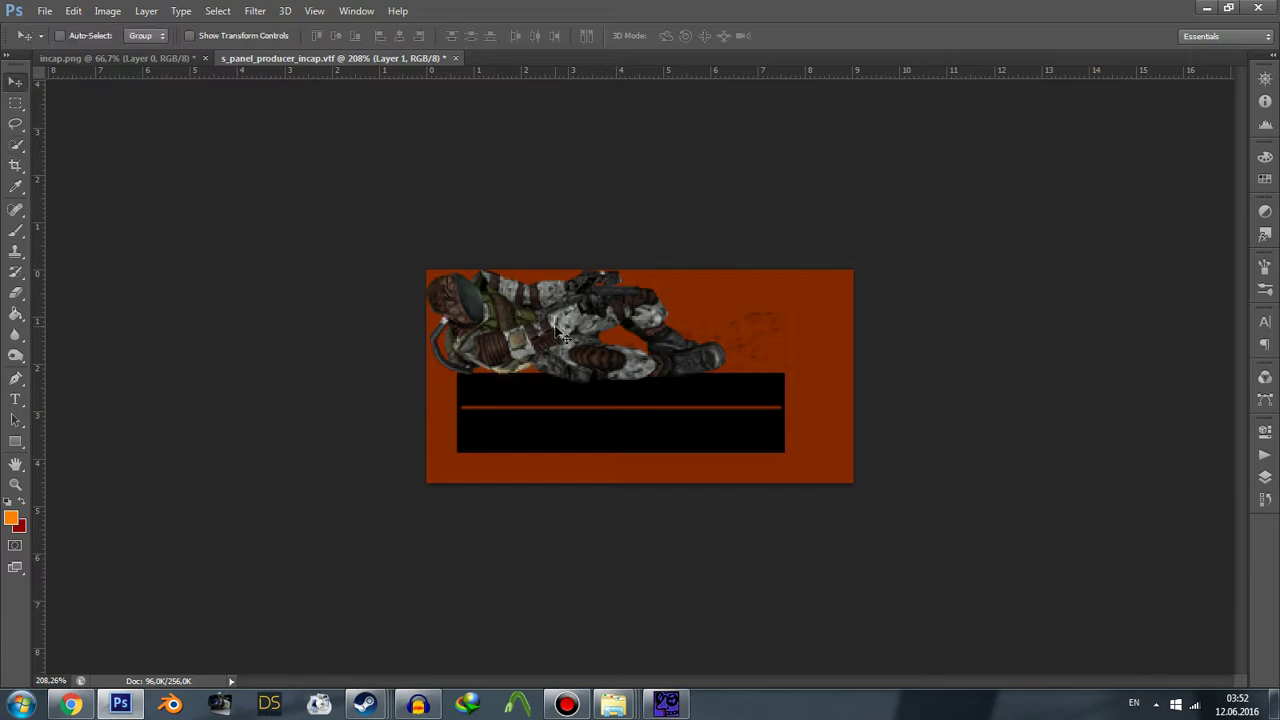
mouse_move(546, 331)
mouse_down()
mouse_move(566, 338)
mouse_move(554, 338)
mouse_up()
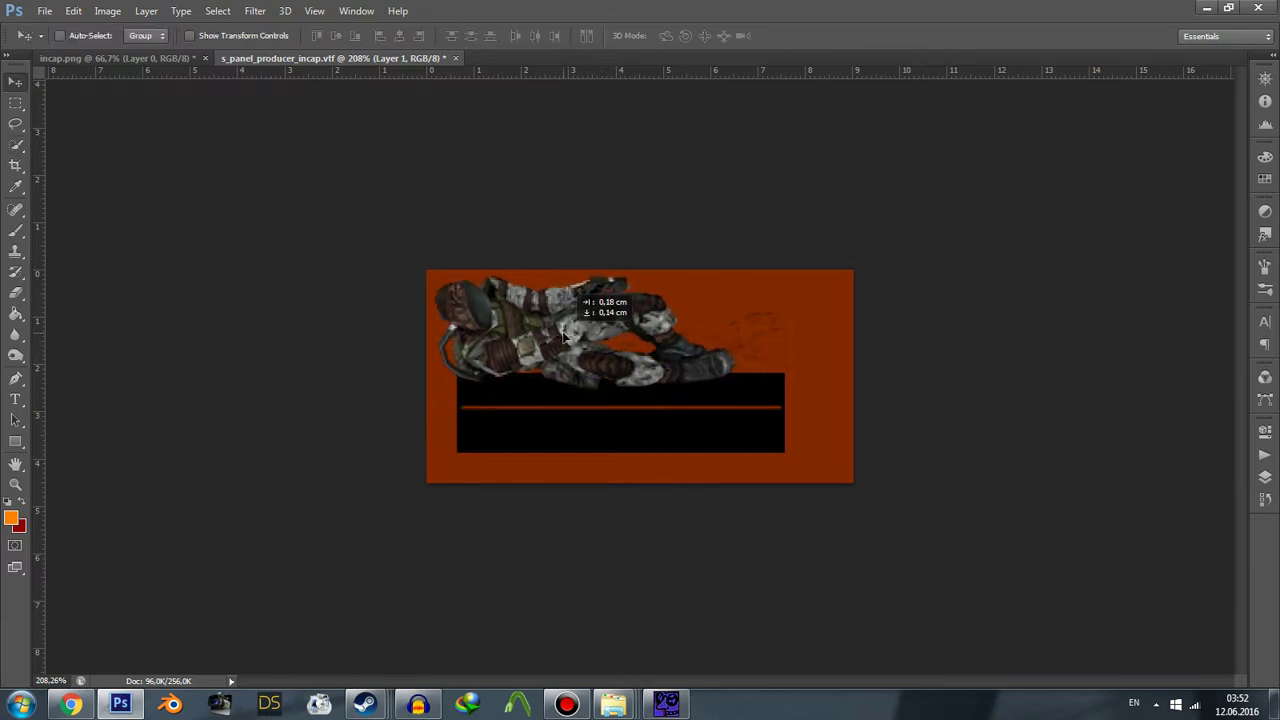
Shrink the soldier overlay to about 84%, align it over the figure, and zoom in.
key(ctrl+t)
drag(735, 391, 670, 354)
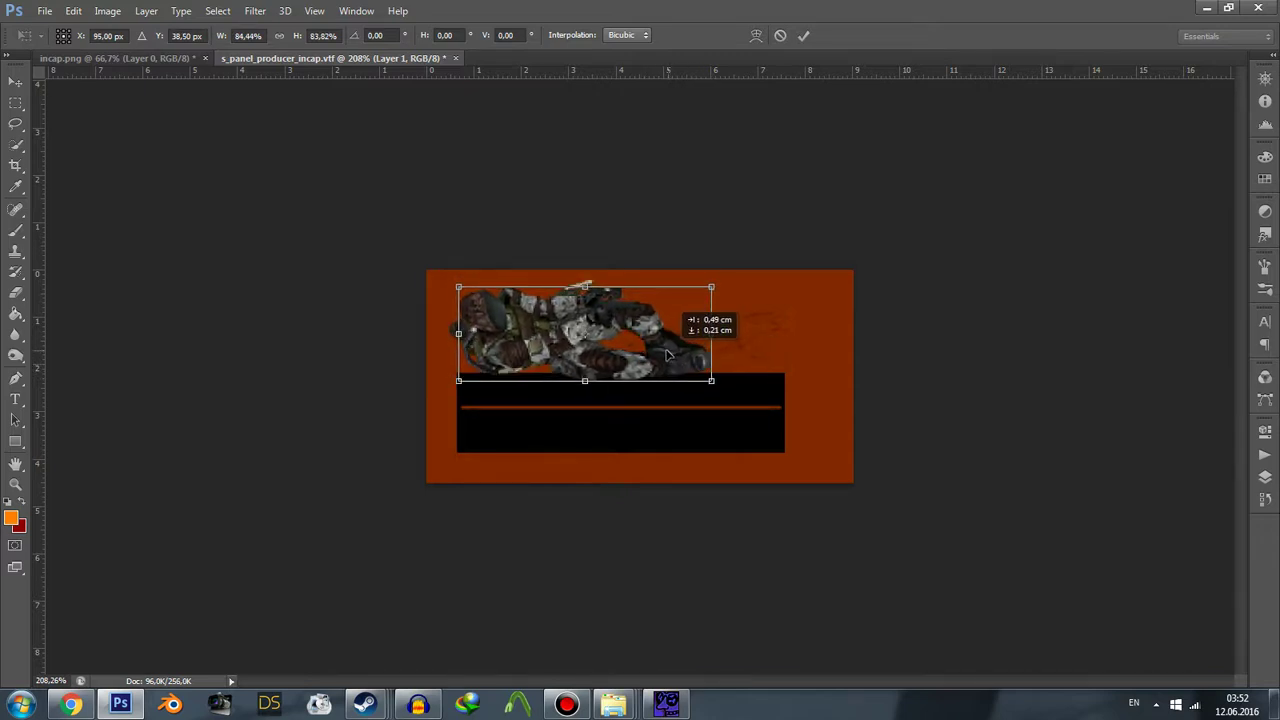
drag(668, 355, 667, 356)
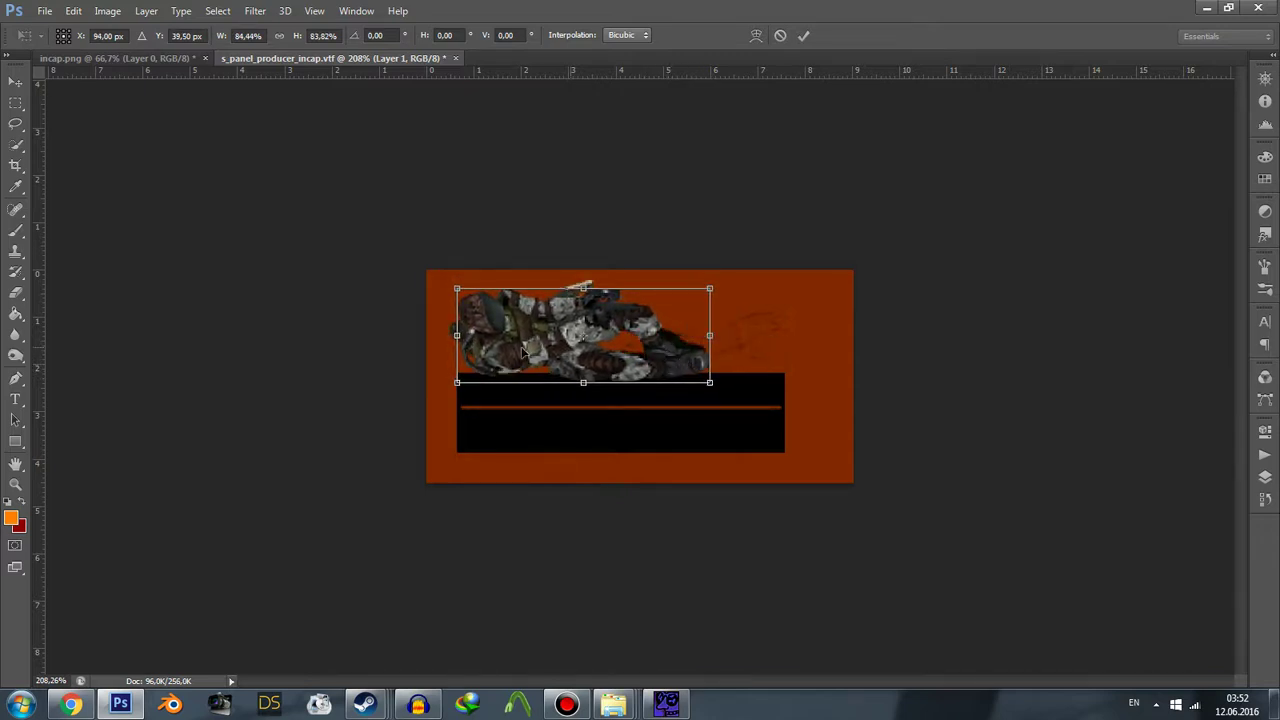
click(804, 36)
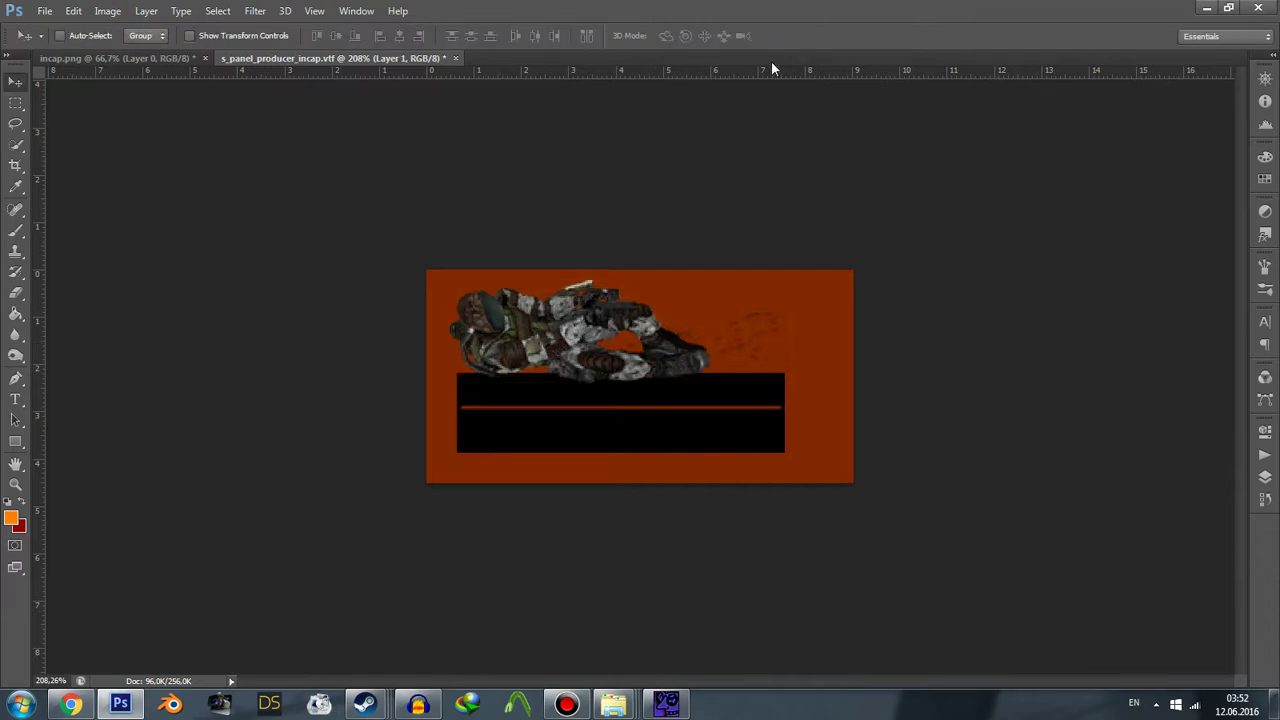
key(ctrl+plus)
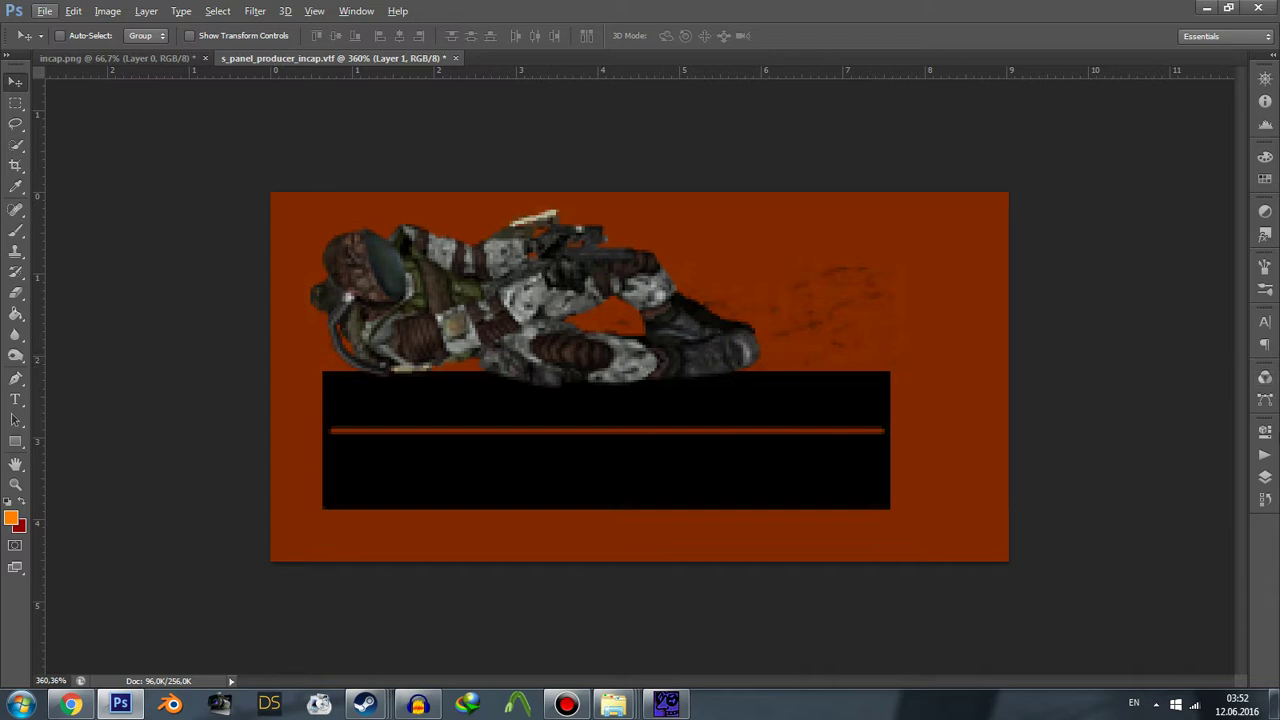
Hide the soldier overlay layer and make the Background layer active.
click(1265, 476)
click(1034, 484)
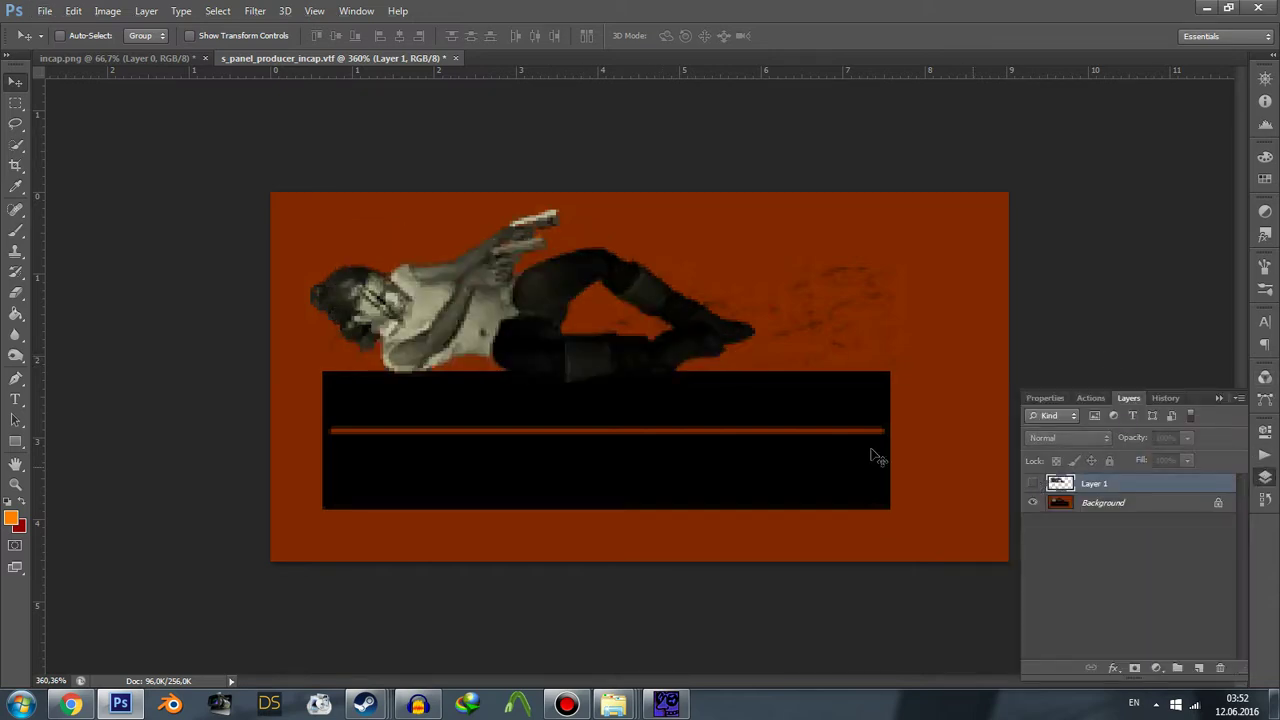
click(1034, 484)
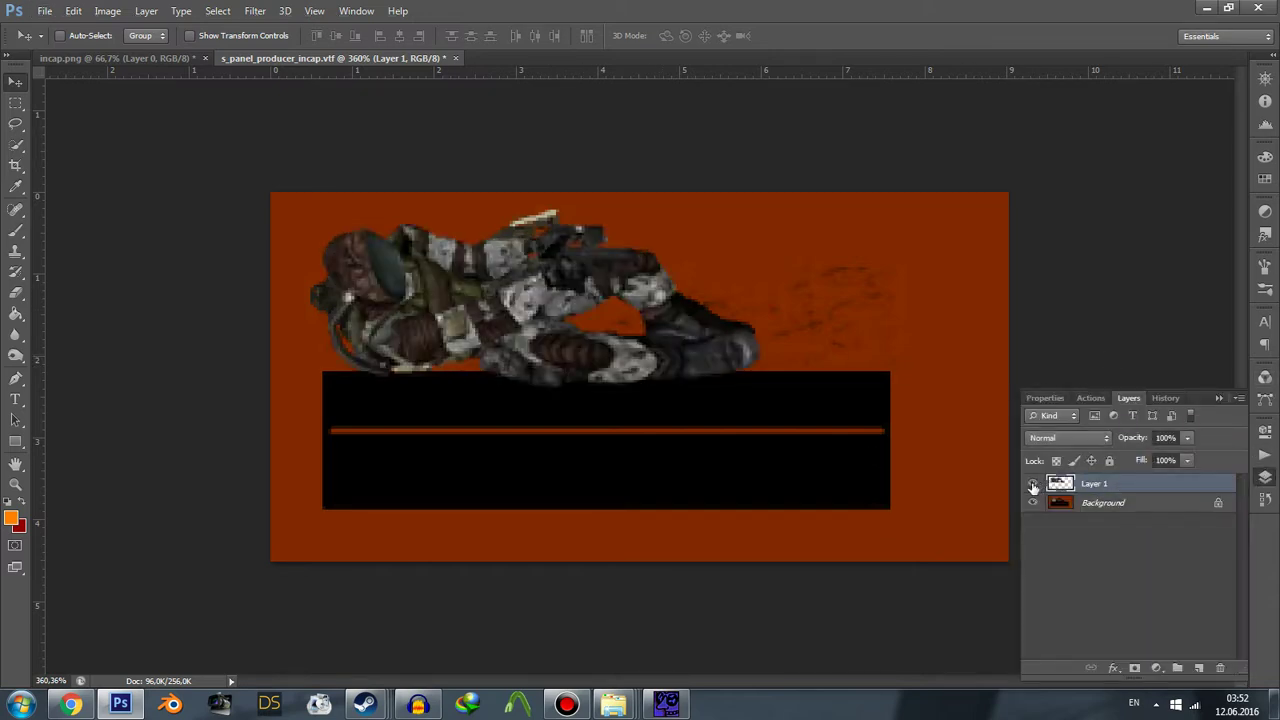
click(1034, 485)
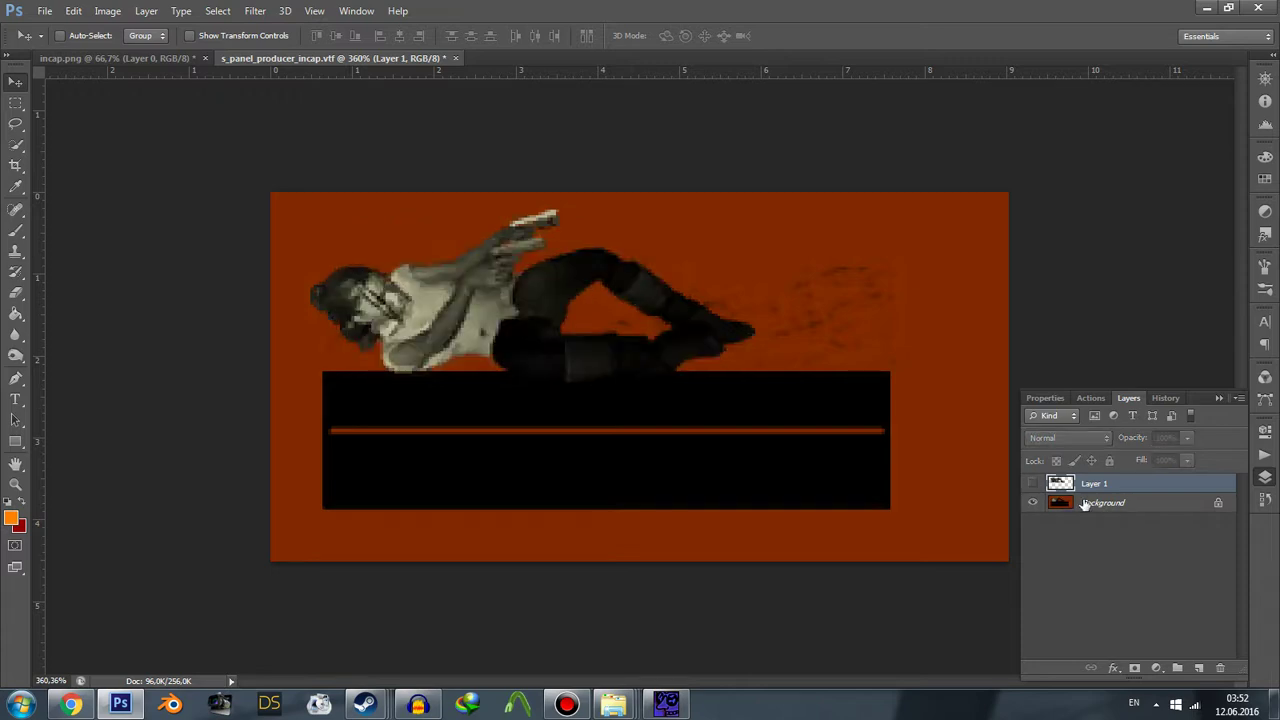
click(1085, 505)
click(1264, 478)
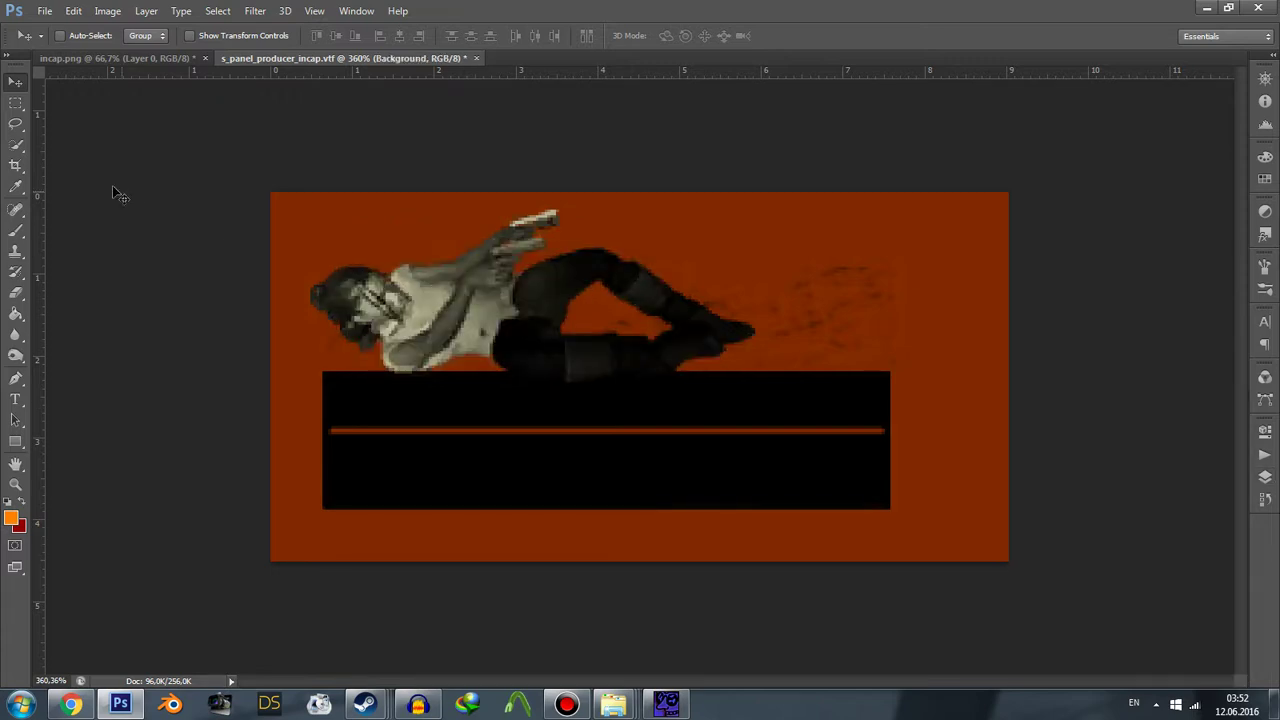
Quick-select the original lying figure, subtracting stray background from the selection.
click(16, 146)
mouse_move(350, 298)
mouse_down()
mouse_move(468, 313)
mouse_move(591, 303)
mouse_up()
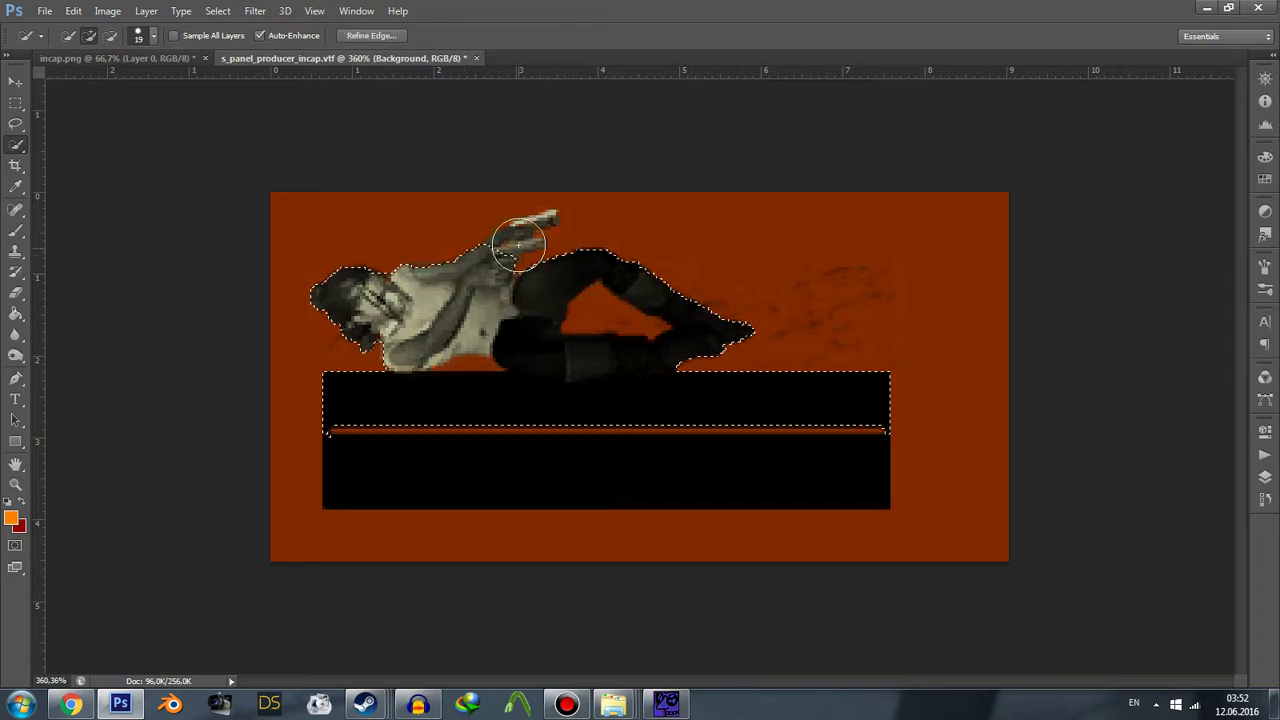
mouse_move(518, 244)
mouse_down()
mouse_move(634, 349)
mouse_move(831, 429)
mouse_move(385, 430)
mouse_up()
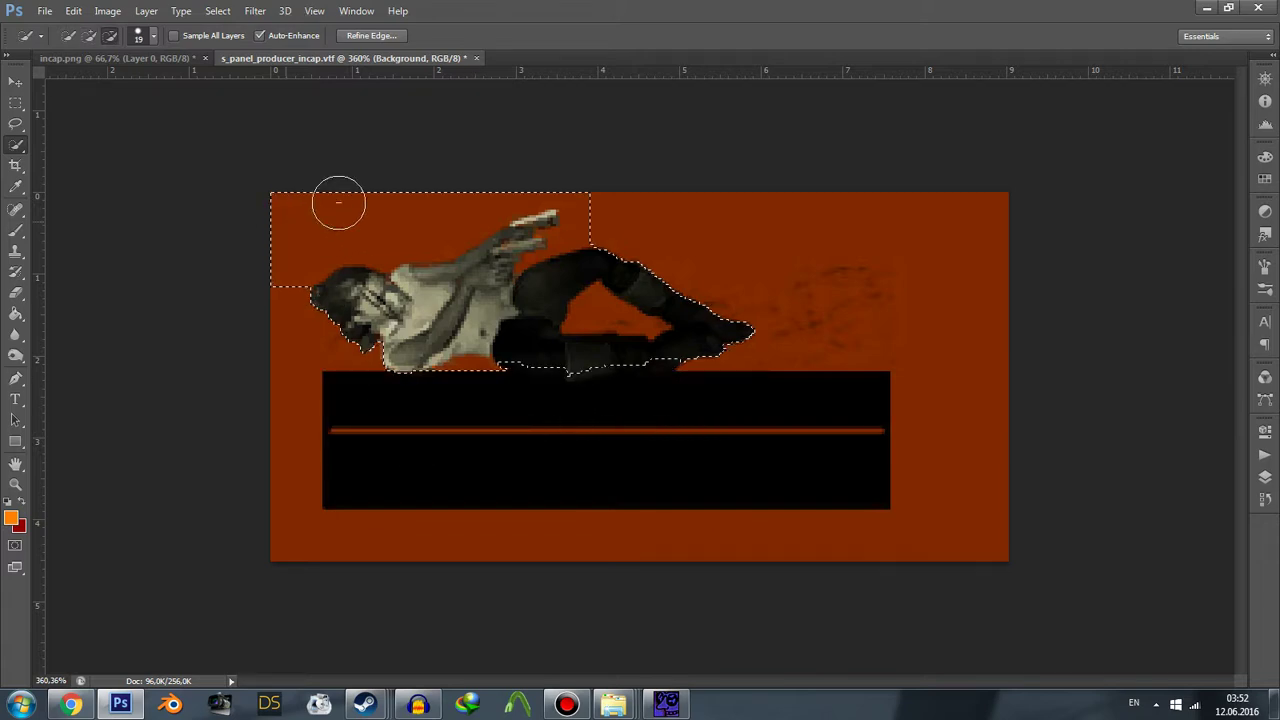
mouse_move(338, 203)
alt+mouse_down()
mouse_move(543, 149)
mouse_move(600, 189)
mouse_move(598, 204)
mouse_move(569, 180)
mouse_move(530, 180)
alt+mouse_up()
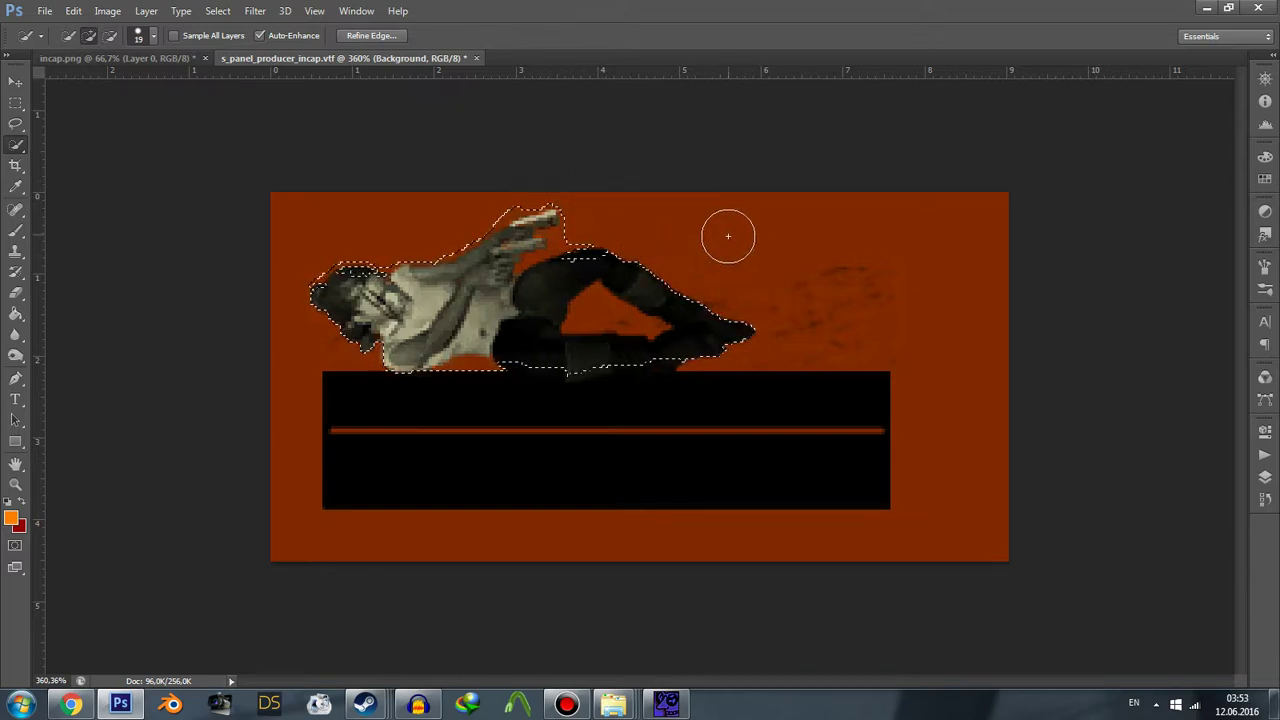
Paint the selected figure orange with a 100% opacity brush, then deselect.
click(1266, 472)
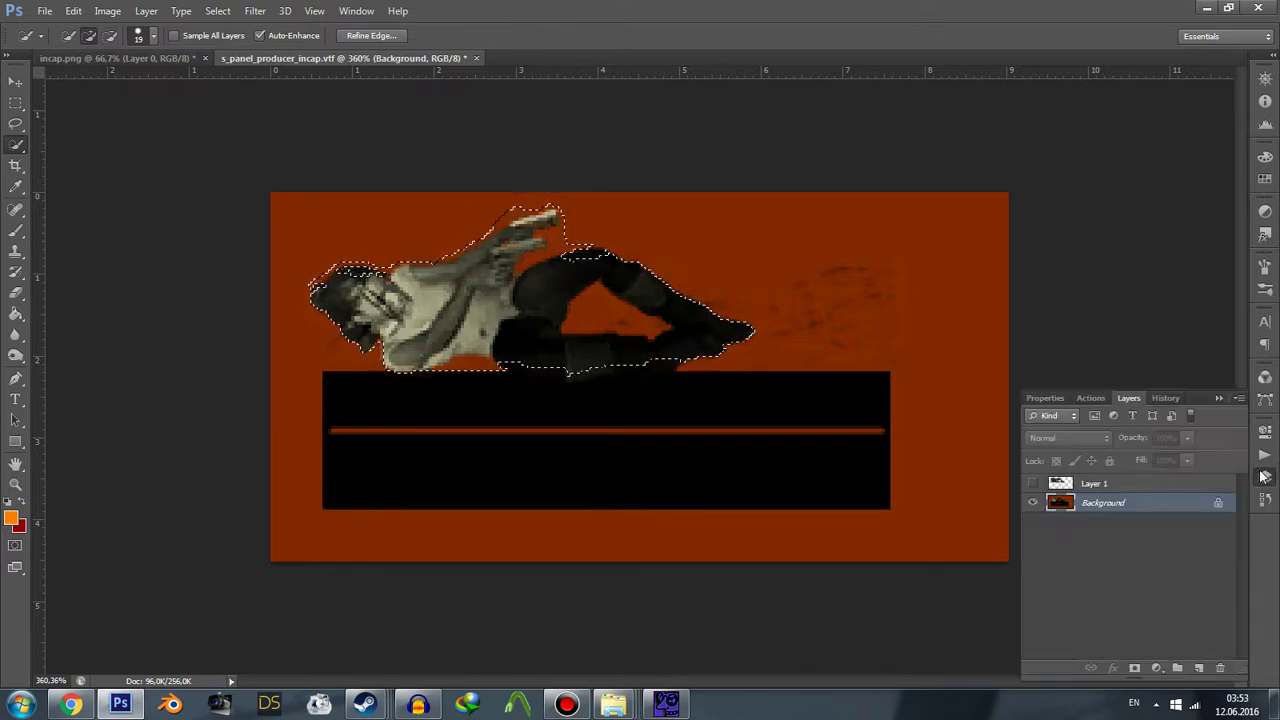
click(14, 234)
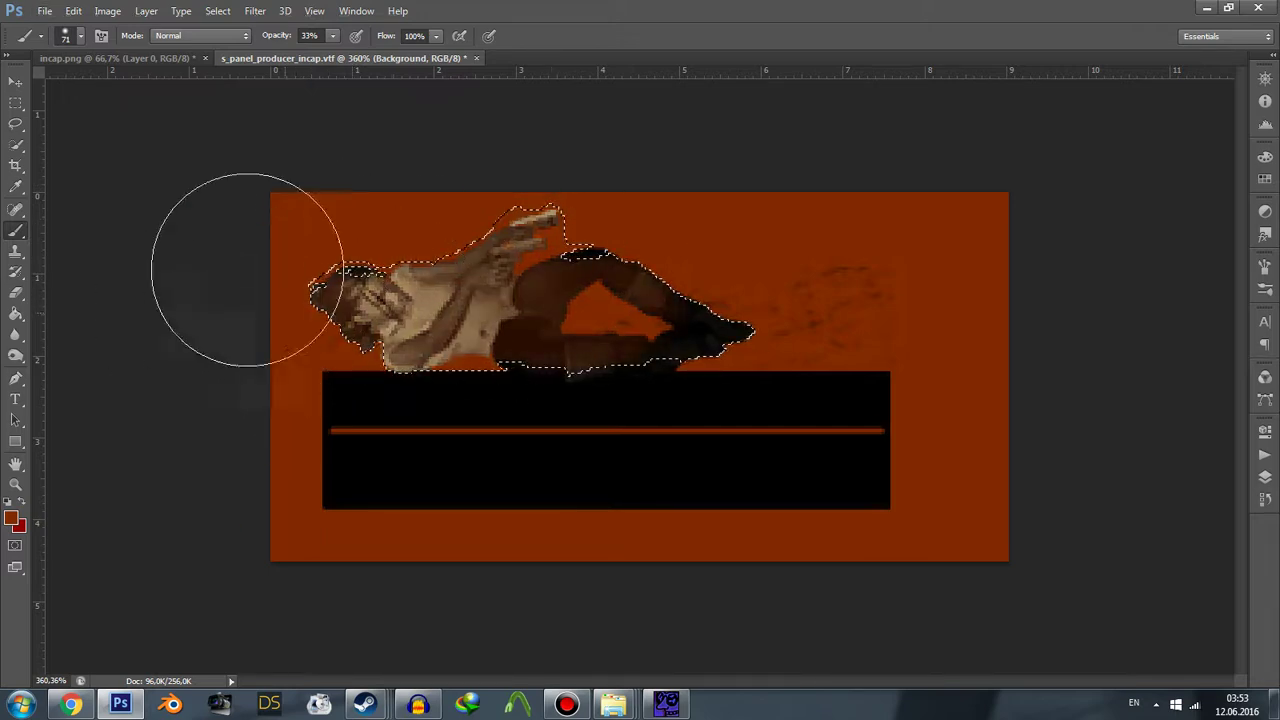
click(332, 36)
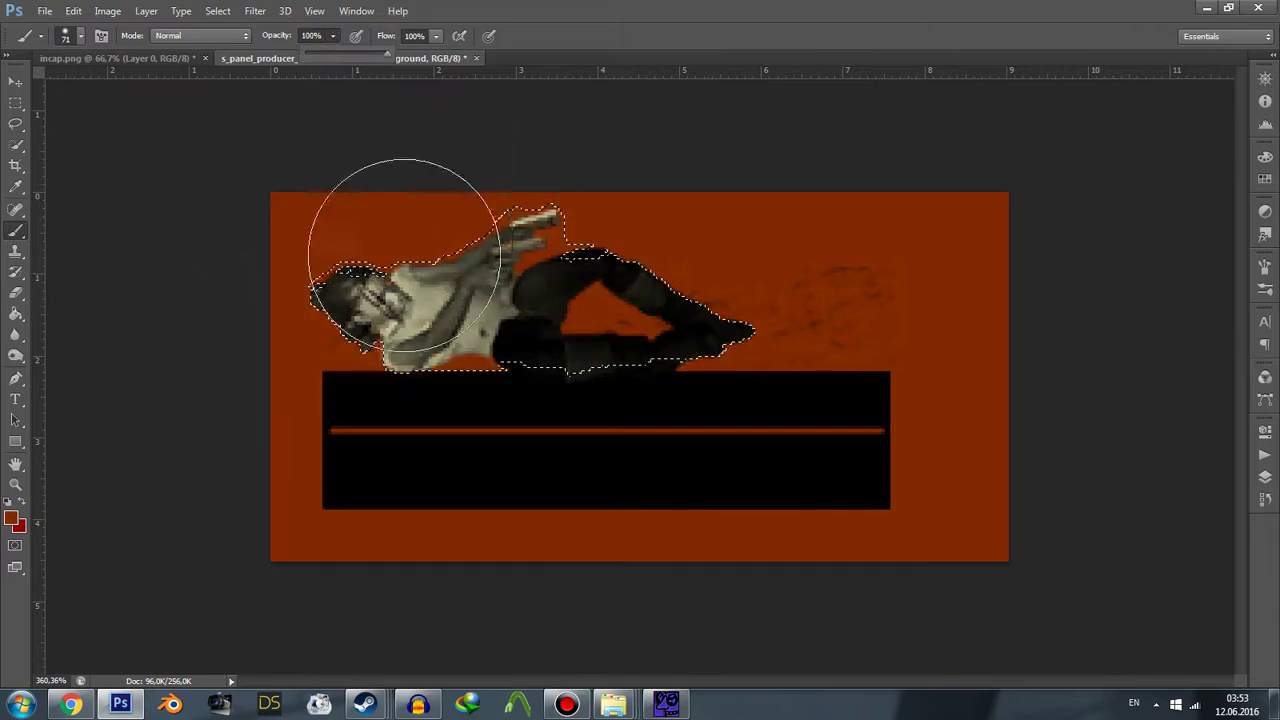
drag(366, 251, 343, 271)
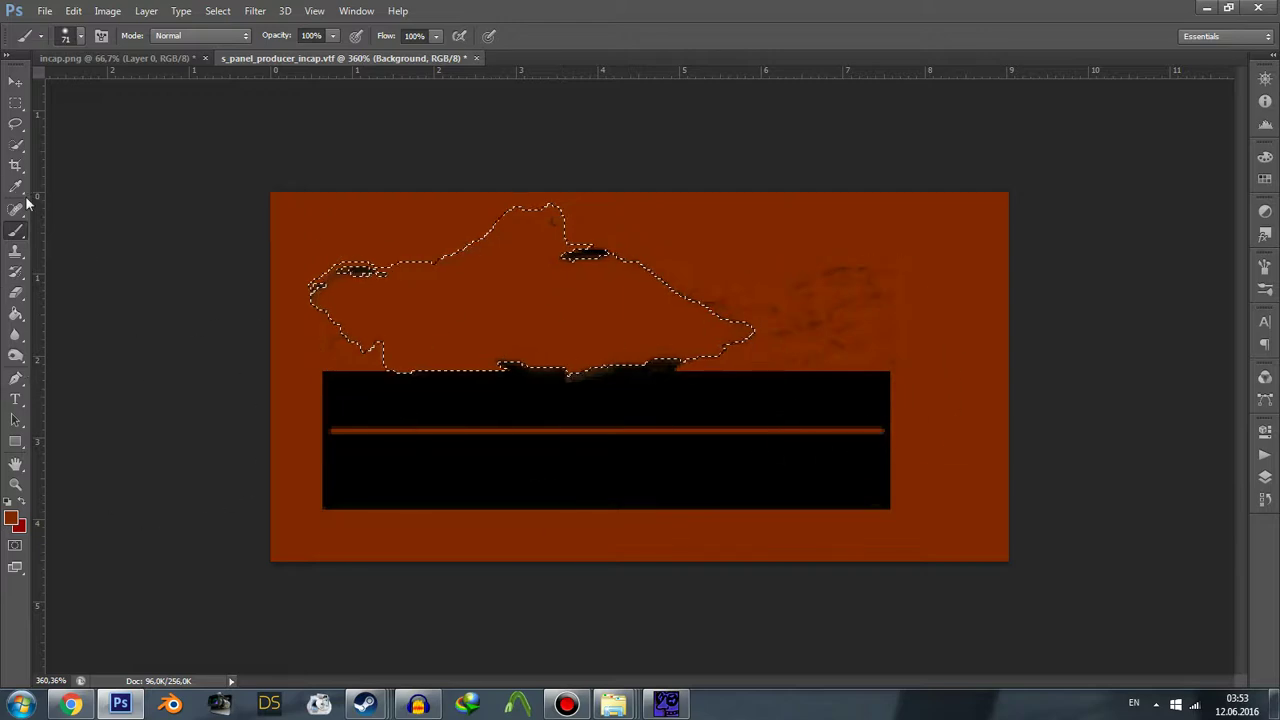
click(15, 145)
right_click(320, 231)
click(364, 242)
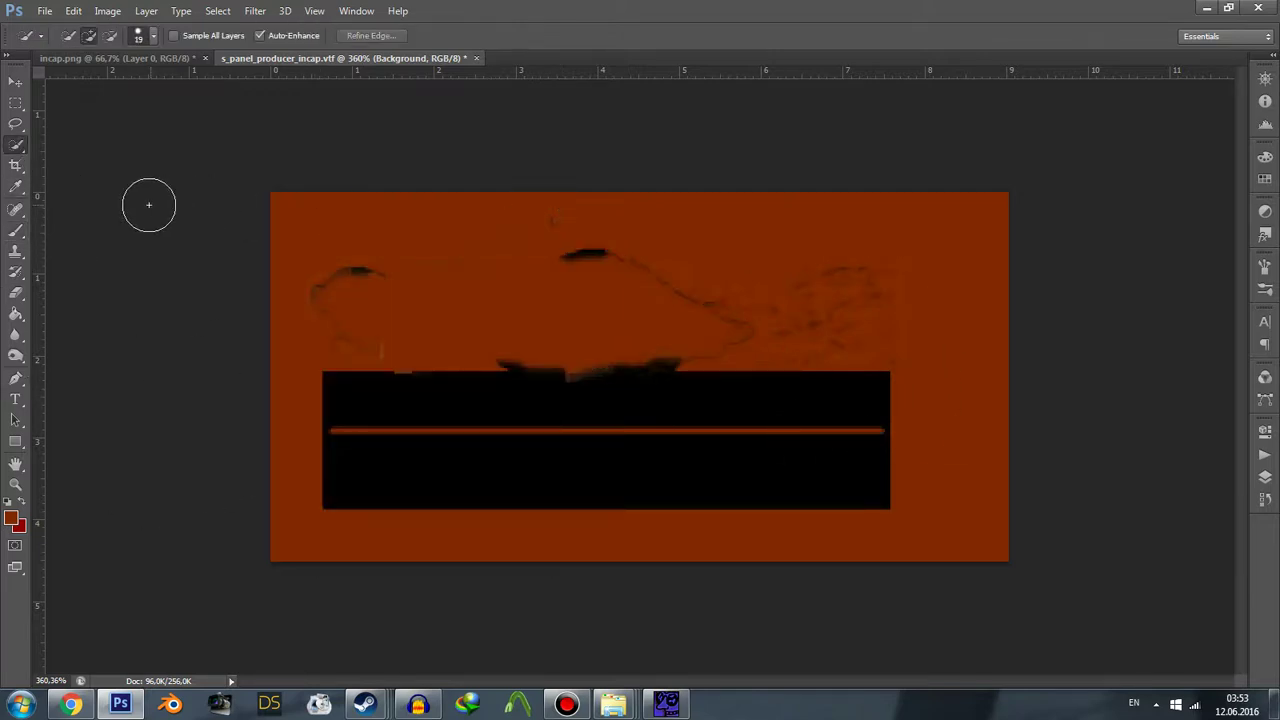
click(15, 230)
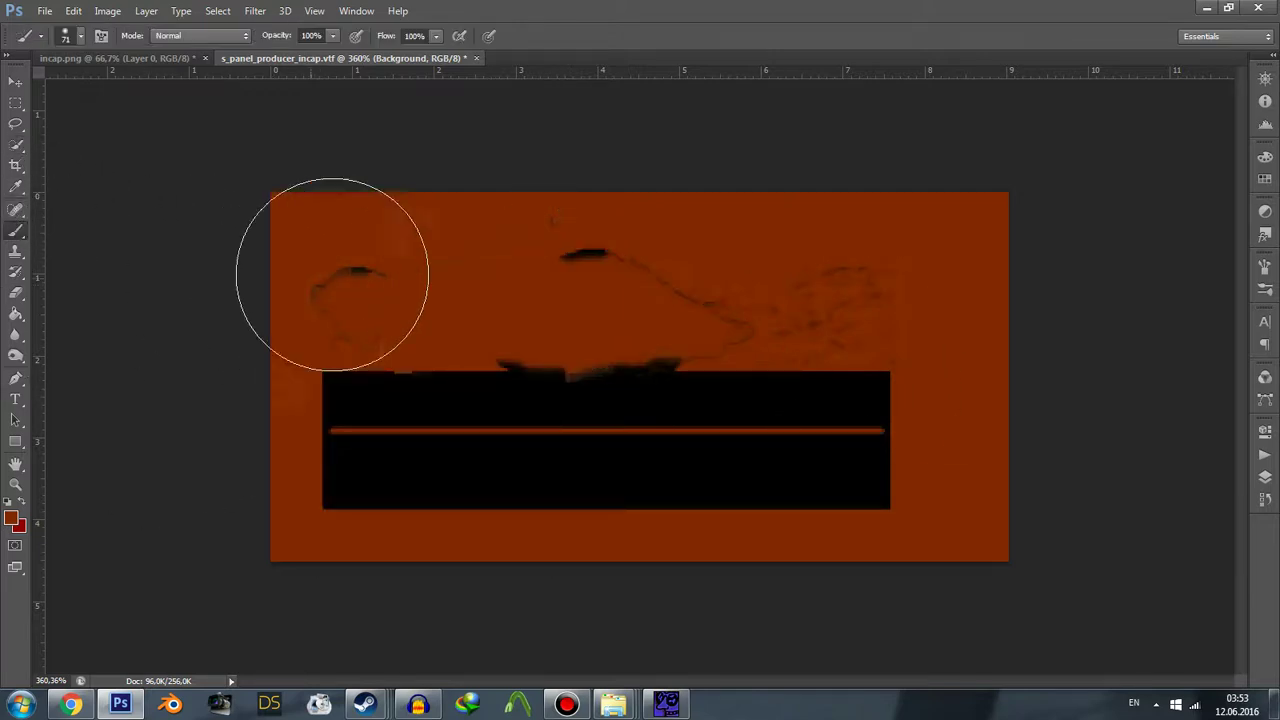
With a 24 px, 100% hardness brush, paint orange over the leftover marks and smudges.
click(81, 36)
text(24)
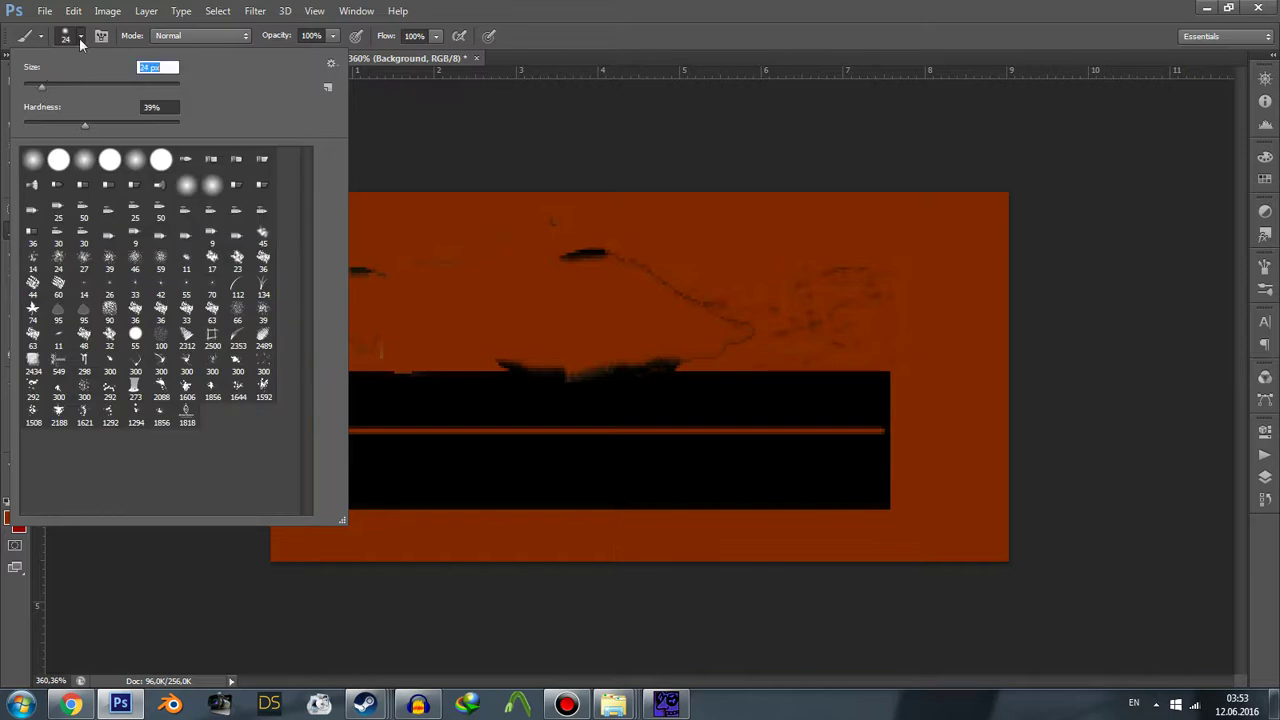
key(Return)
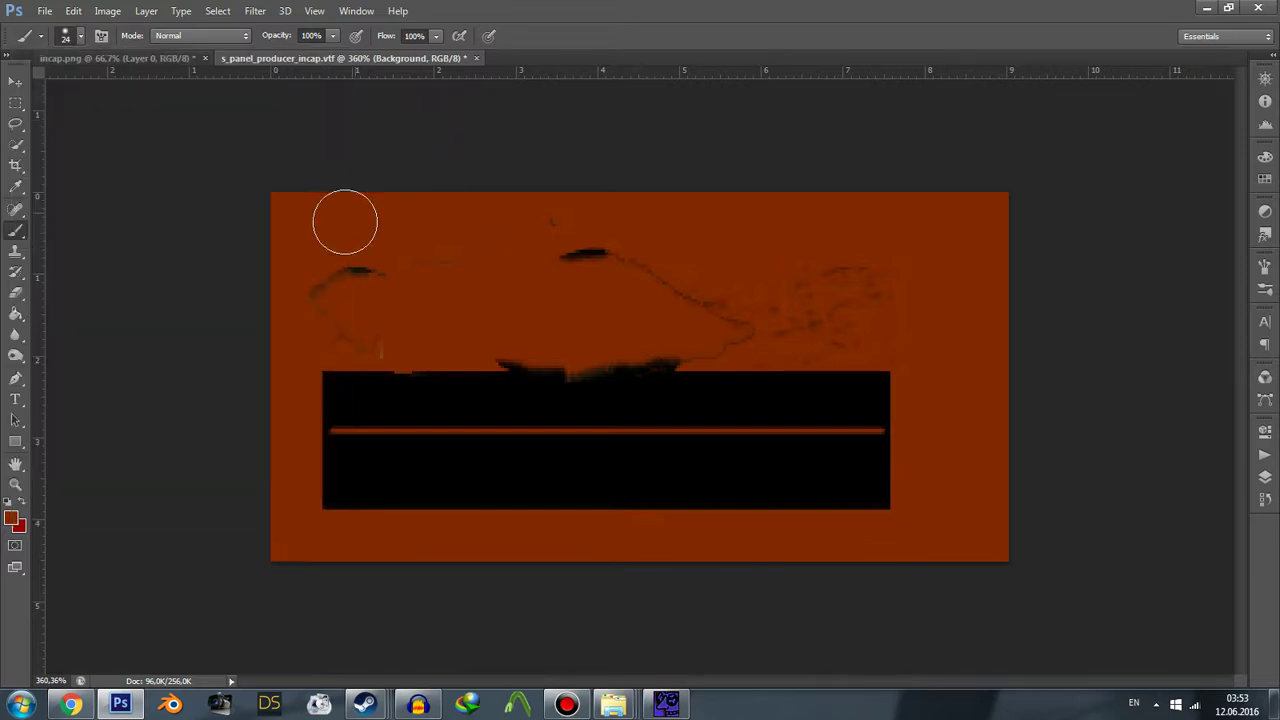
drag(571, 214, 677, 249)
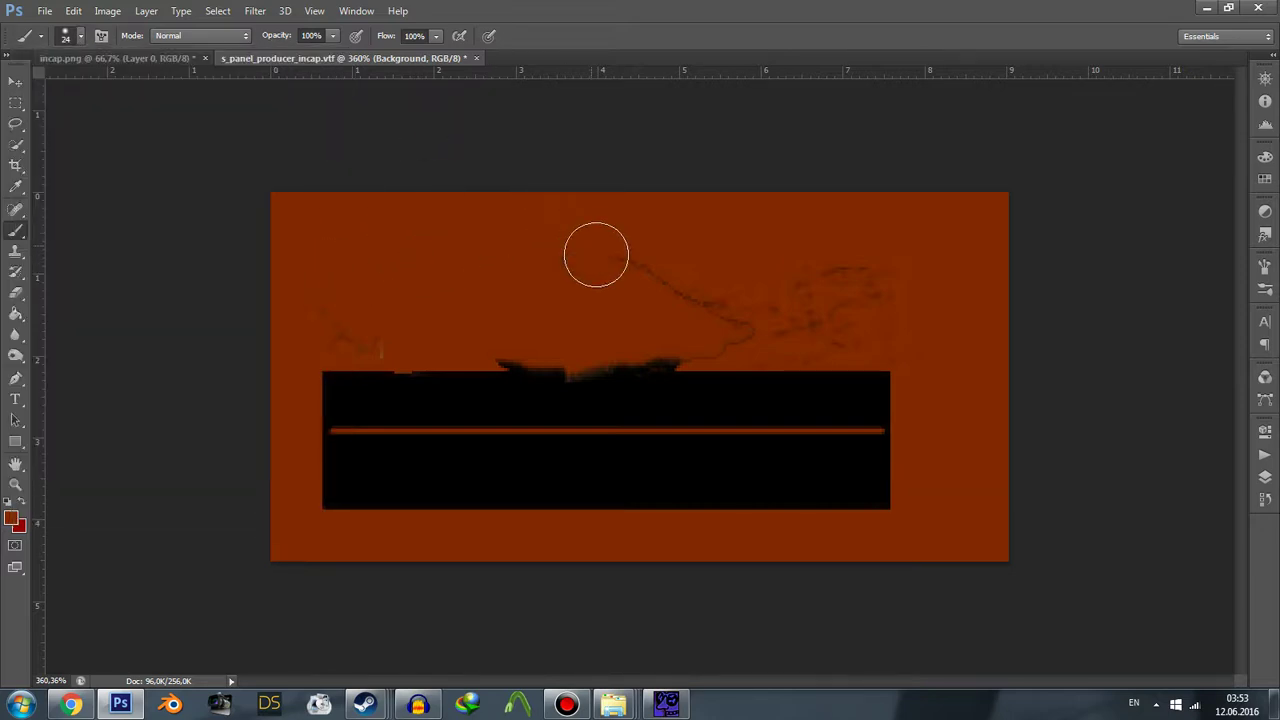
mouse_move(330, 286)
mouse_down()
mouse_move(337, 323)
mouse_move(463, 323)
mouse_move(901, 271)
mouse_up()
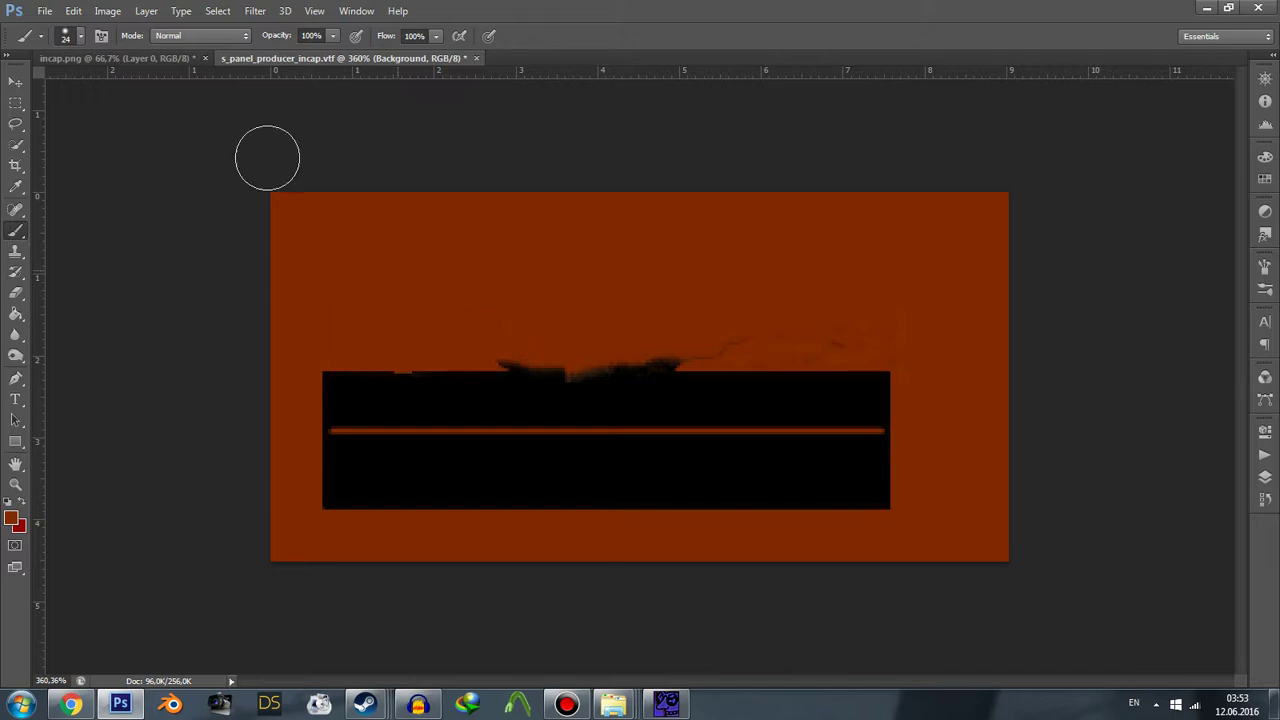
click(79, 36)
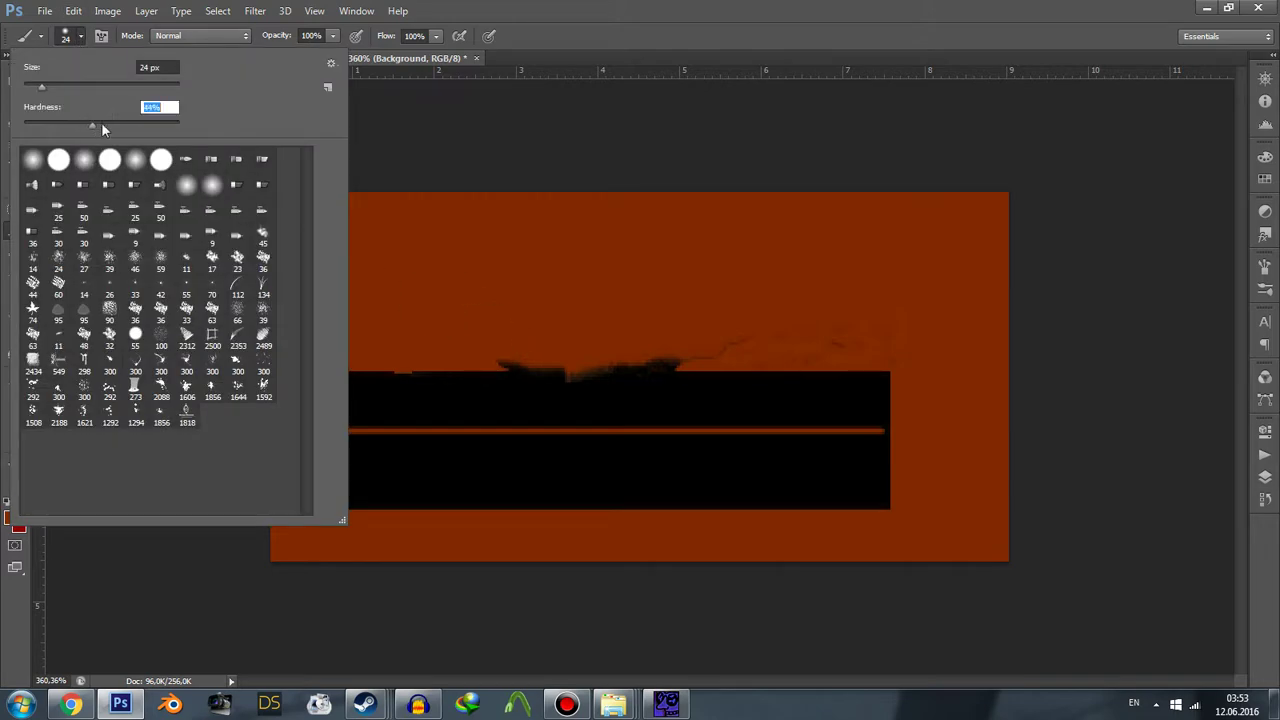
key(Return)
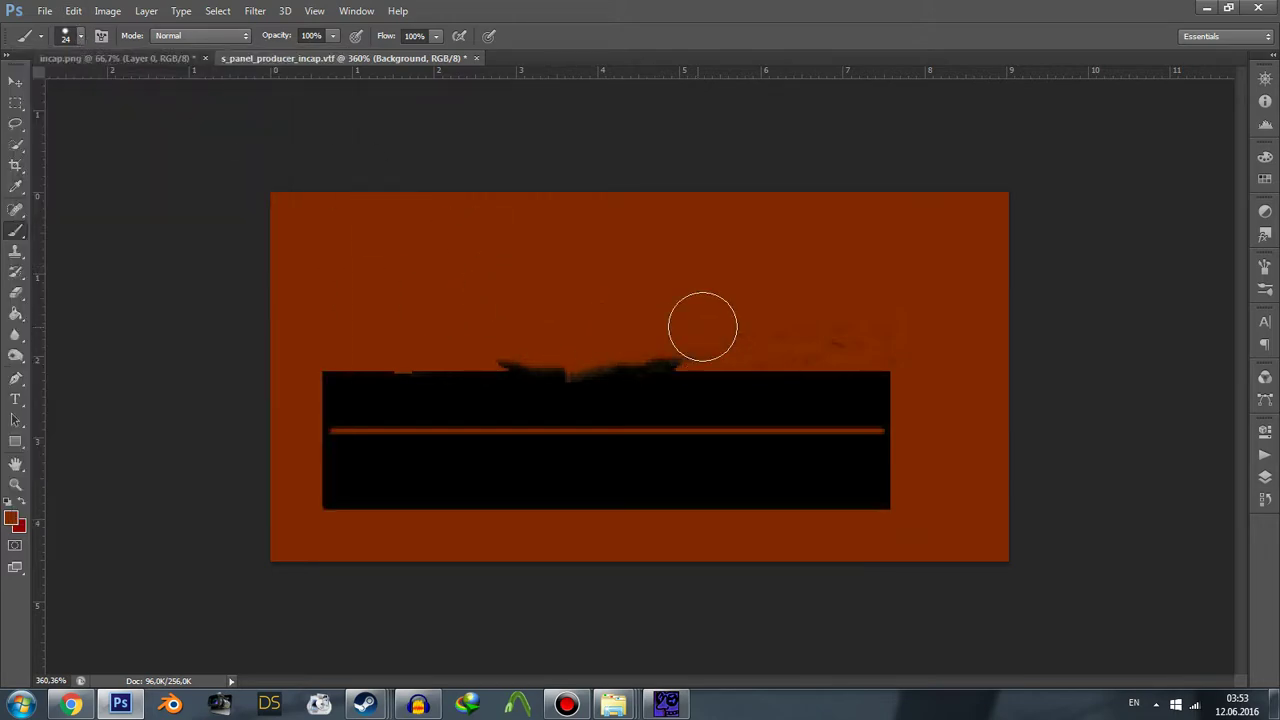
drag(682, 334, 357, 334)
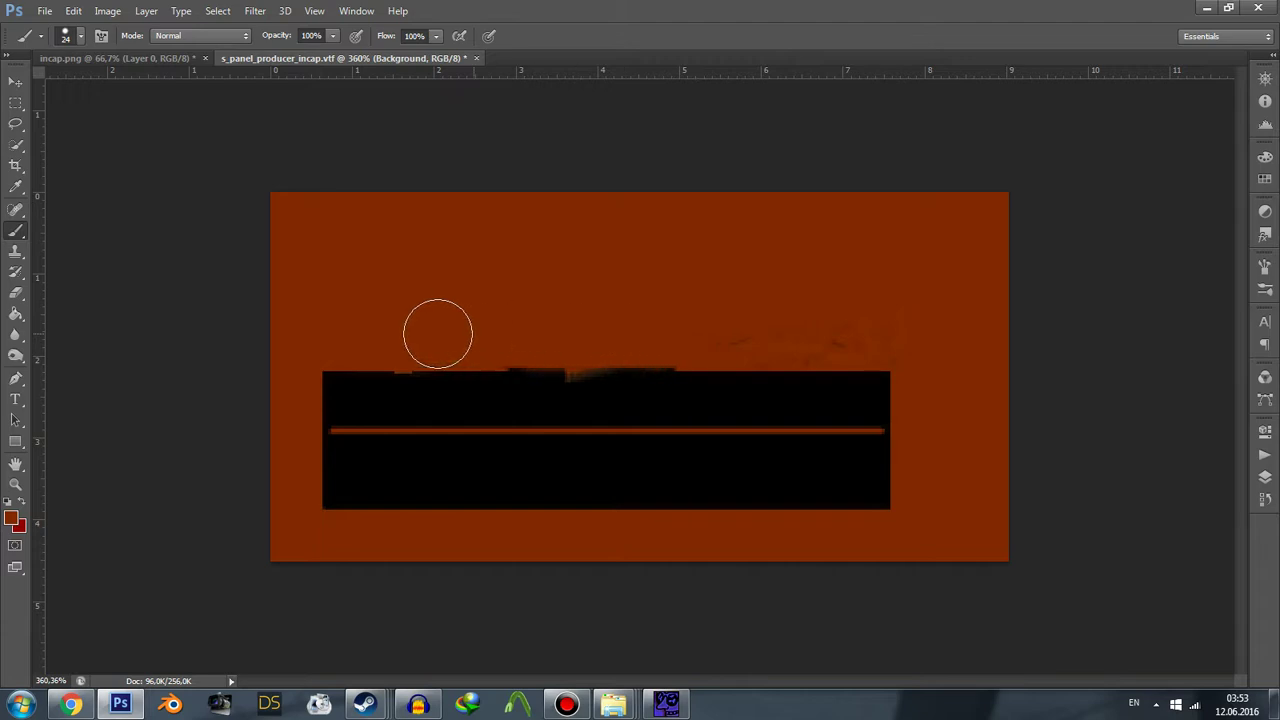
Sample black from the bar, set an 8 px brush, then resample the orange background.
alt+click(446, 396)
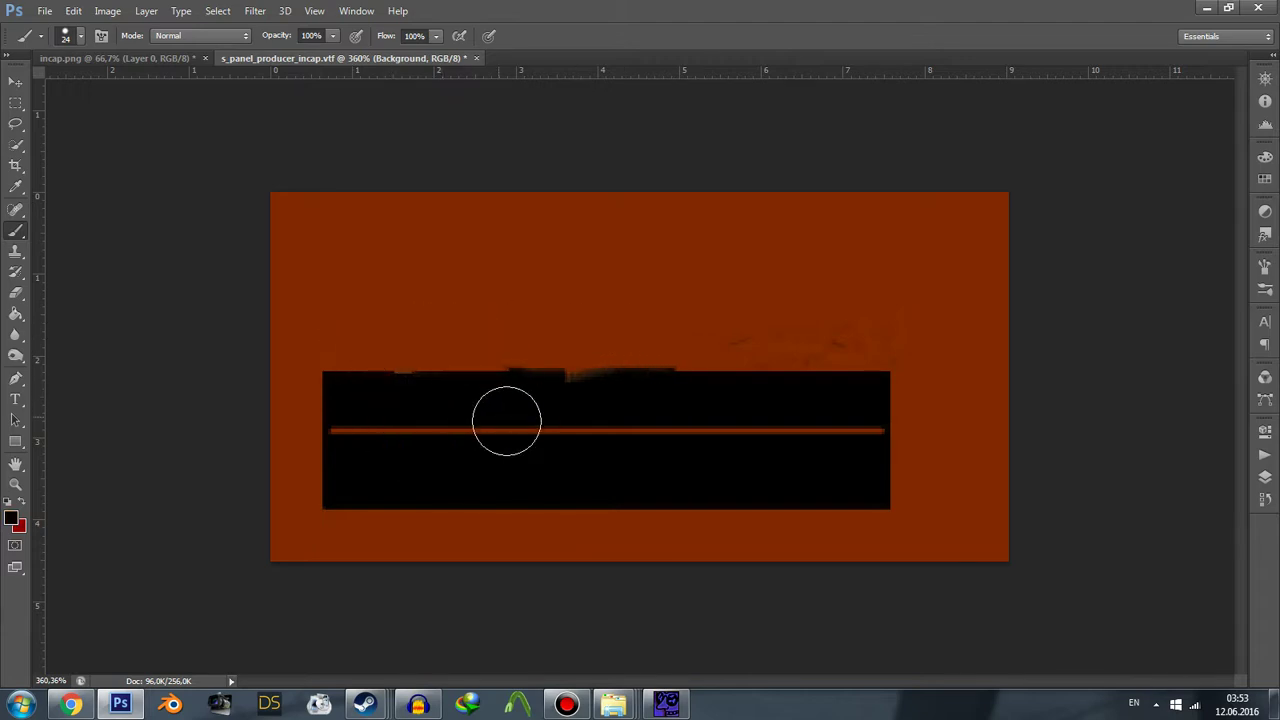
click(66, 36)
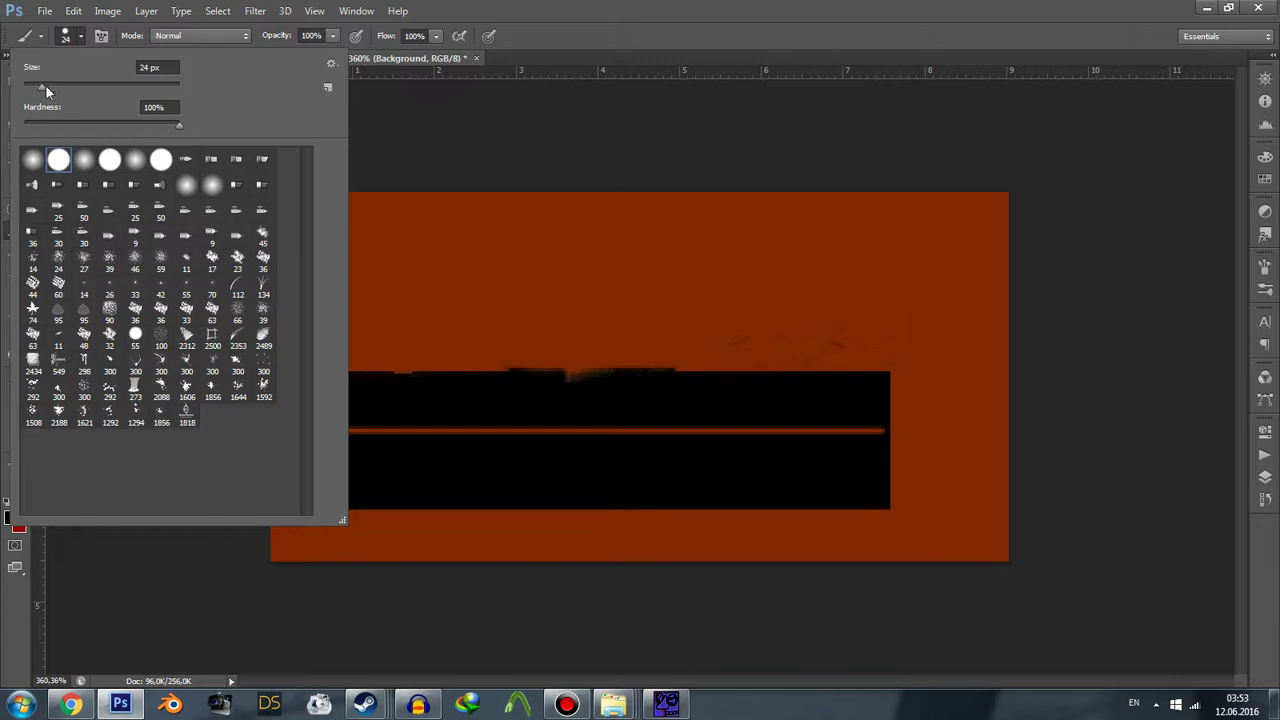
drag(45, 84, 30, 89)
click(74, 36)
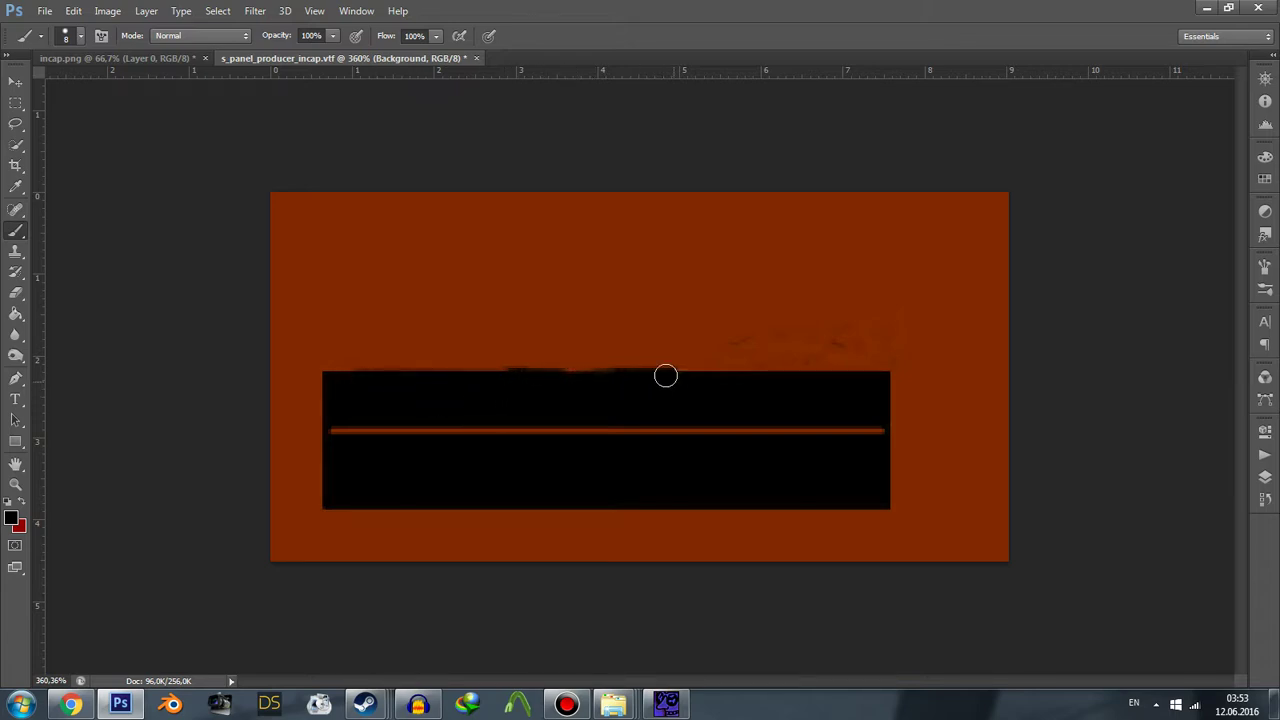
alt+click(622, 338)
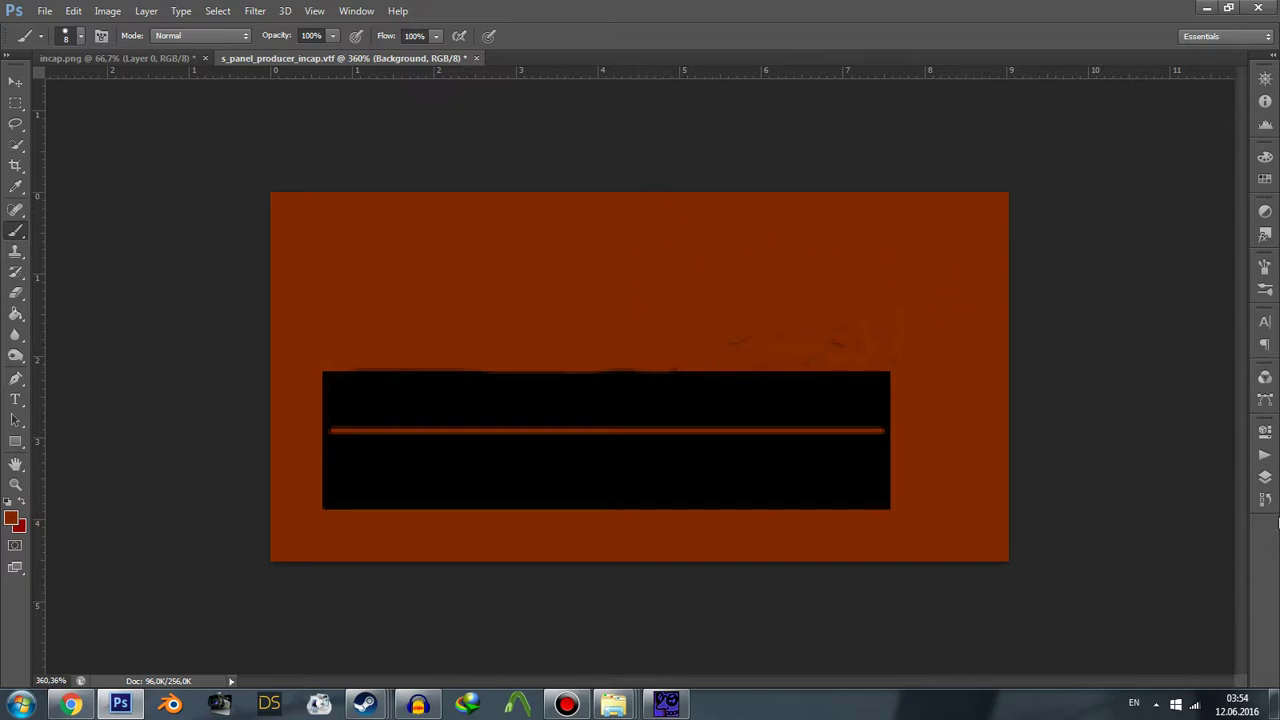
click(1265, 479)
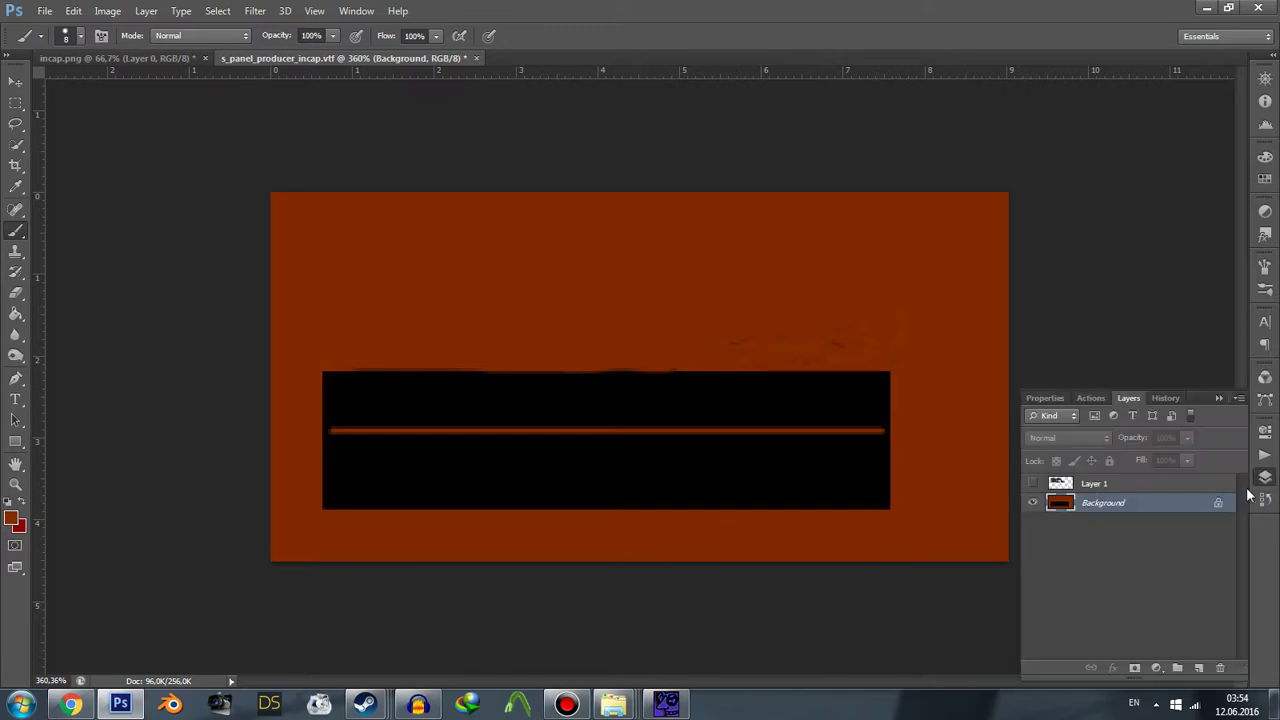
Duplicate the Background layer into a new 'Background copy' layer.
right_click(1170, 510)
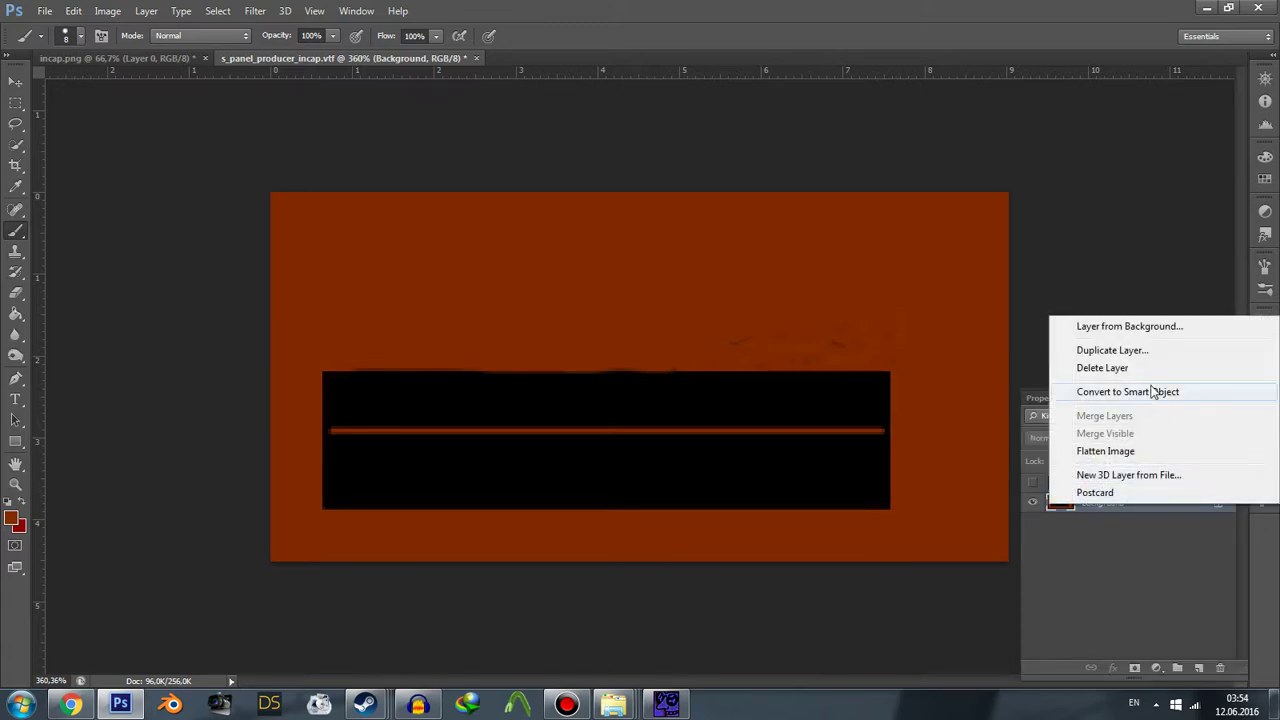
click(1140, 353)
click(779, 214)
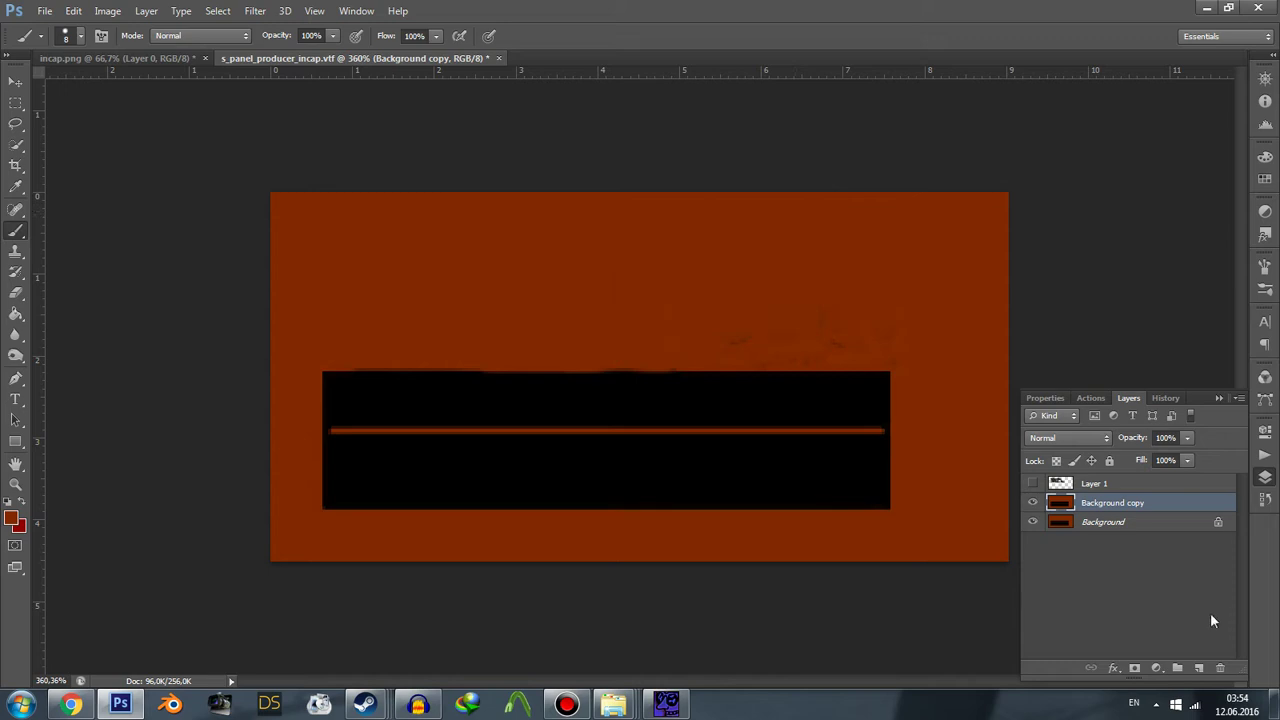
click(1265, 479)
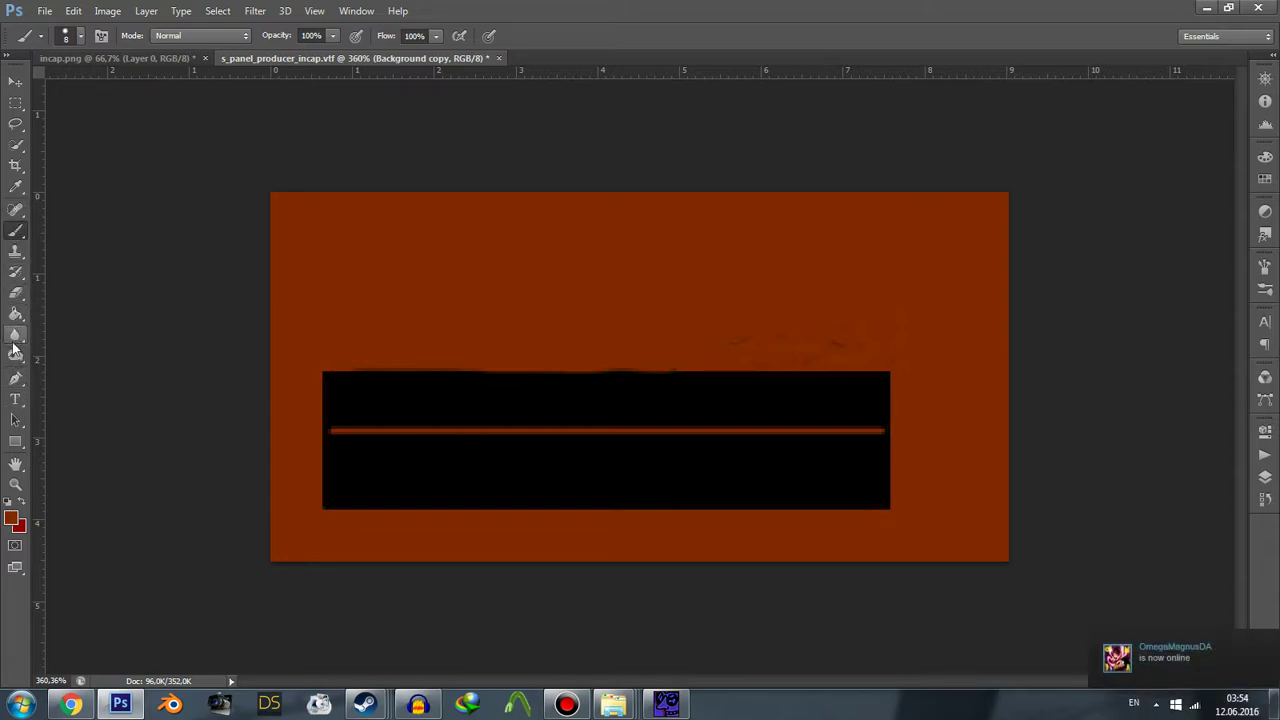
click(15, 145)
Hide the original Background layer so only the Background copy layer is visible.
drag(386, 428, 686, 437)
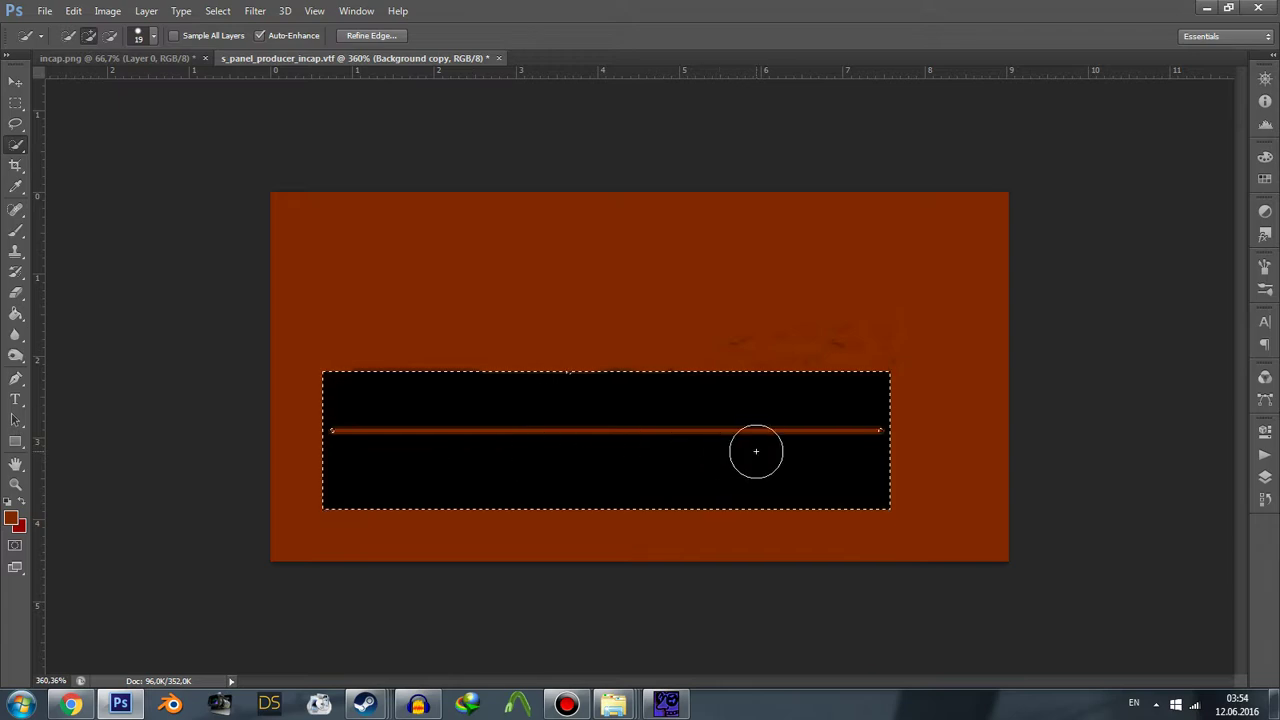
key(ctrl+d)
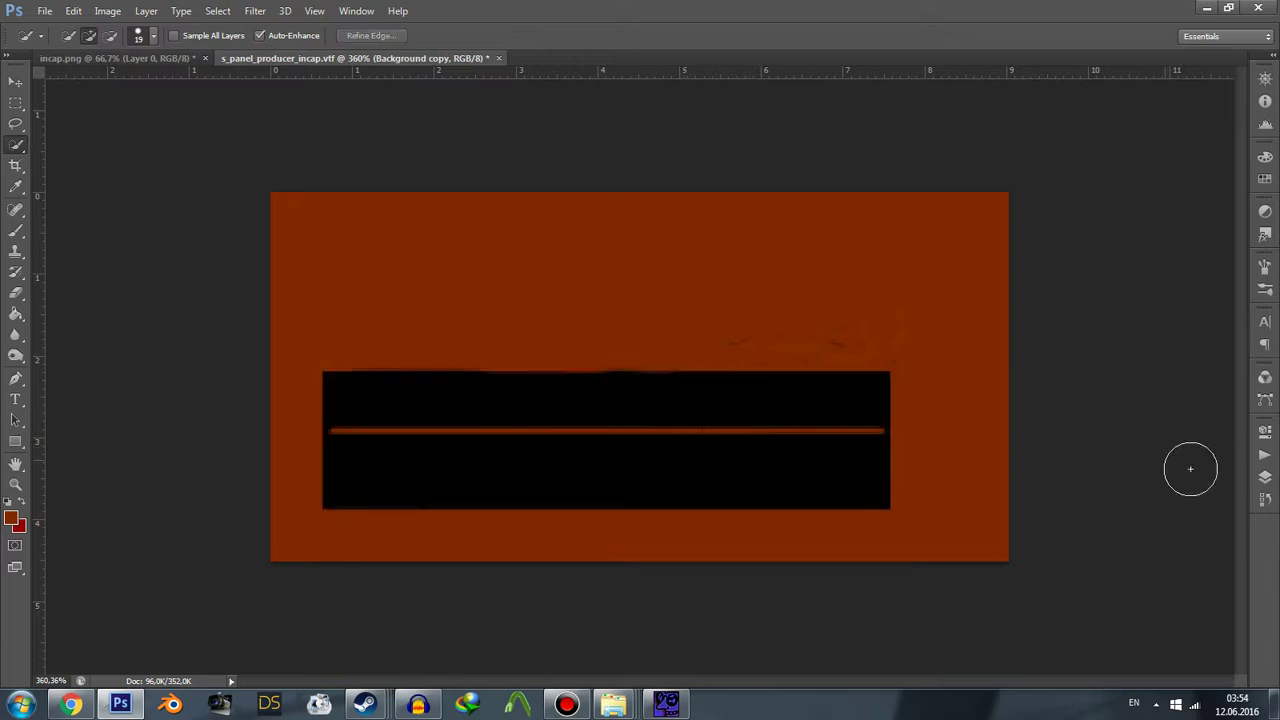
click(1265, 478)
click(1032, 524)
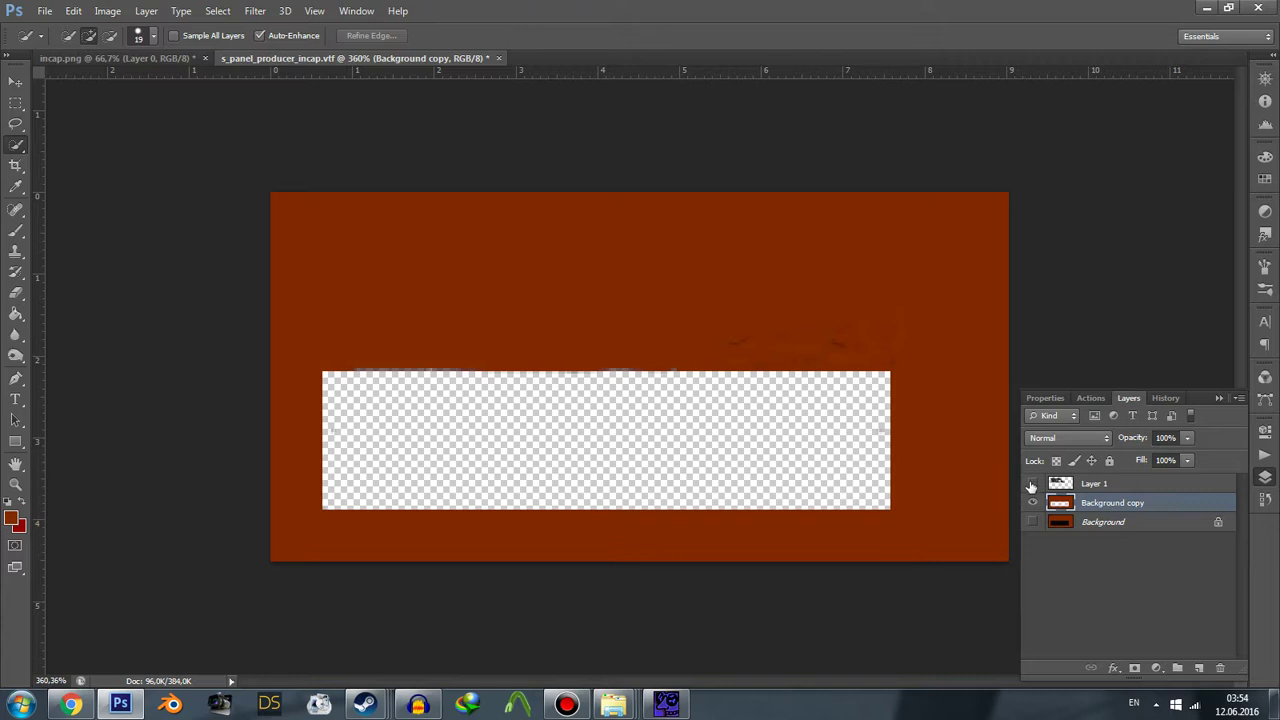
click(1034, 503)
Select the black bar, invert the selection, and delete the orange surround.
click(742, 450)
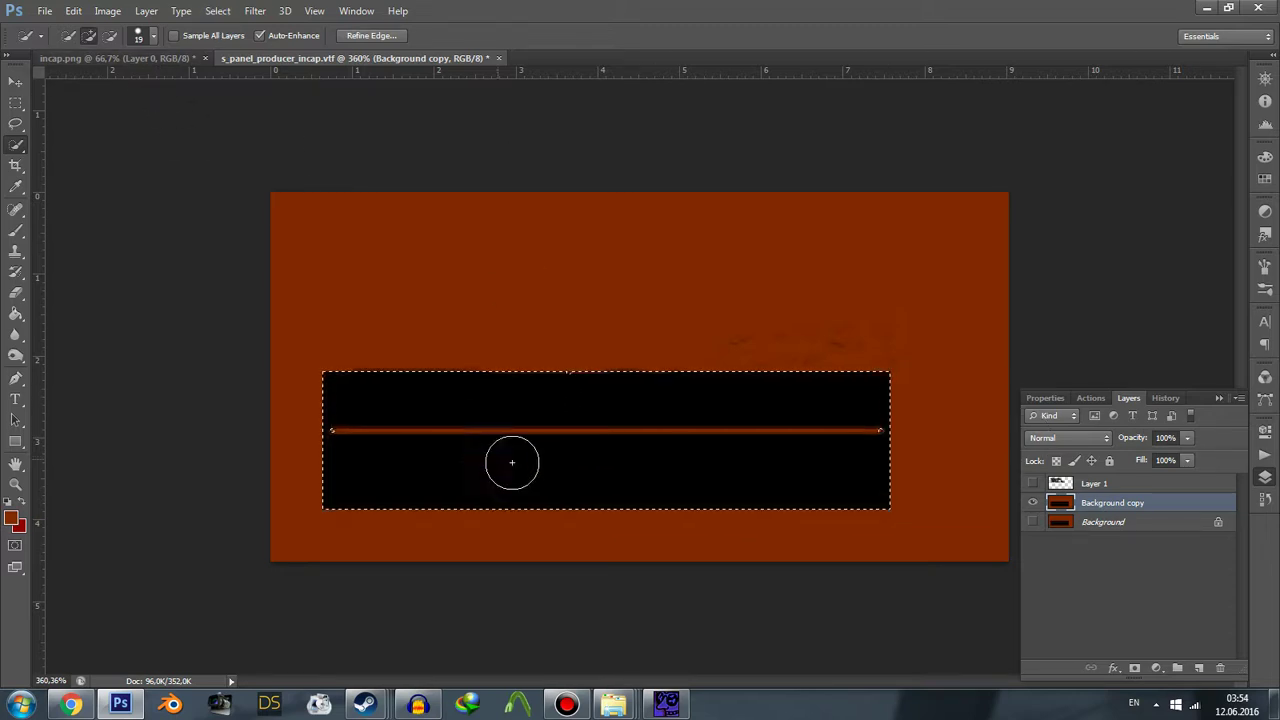
click(217, 12)
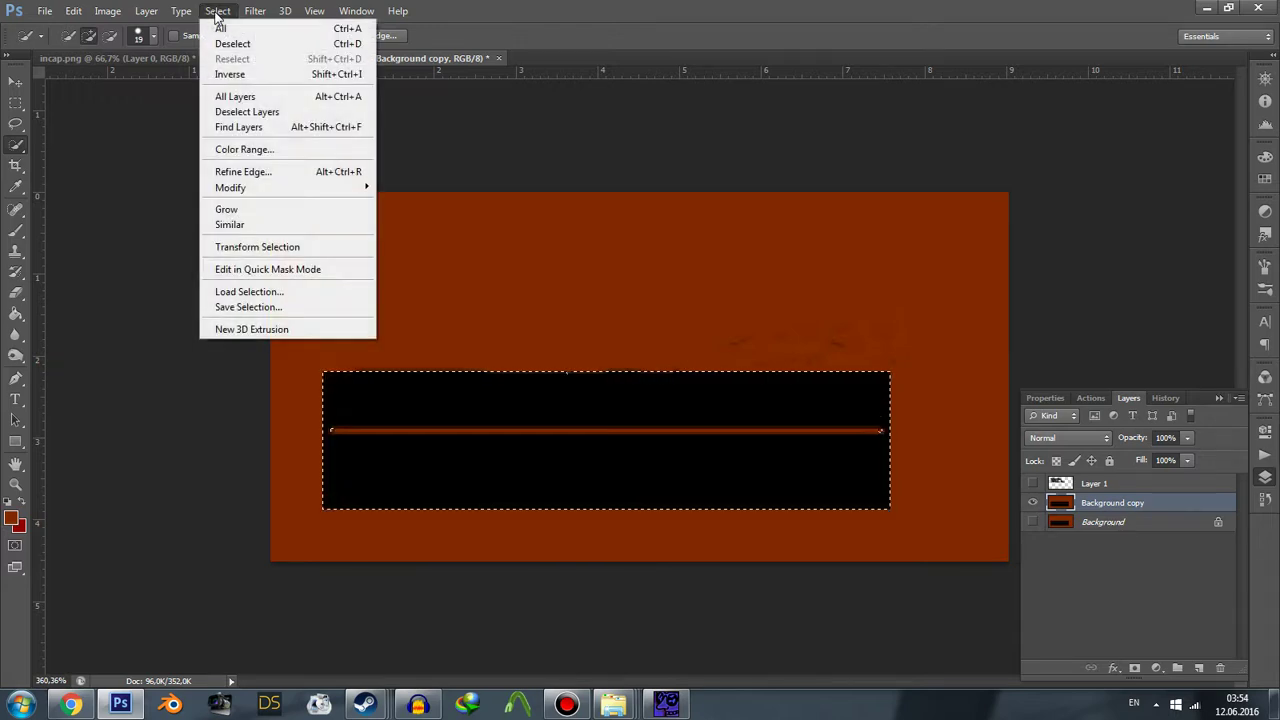
click(240, 75)
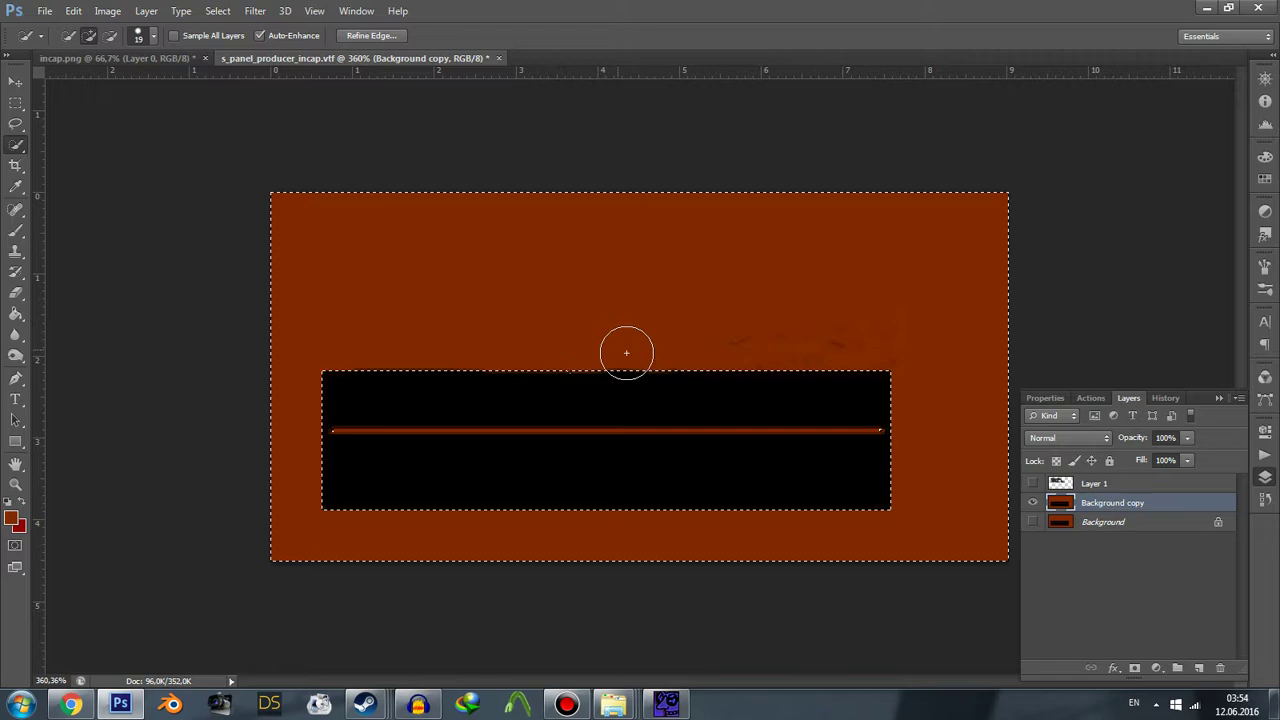
key(Delete)
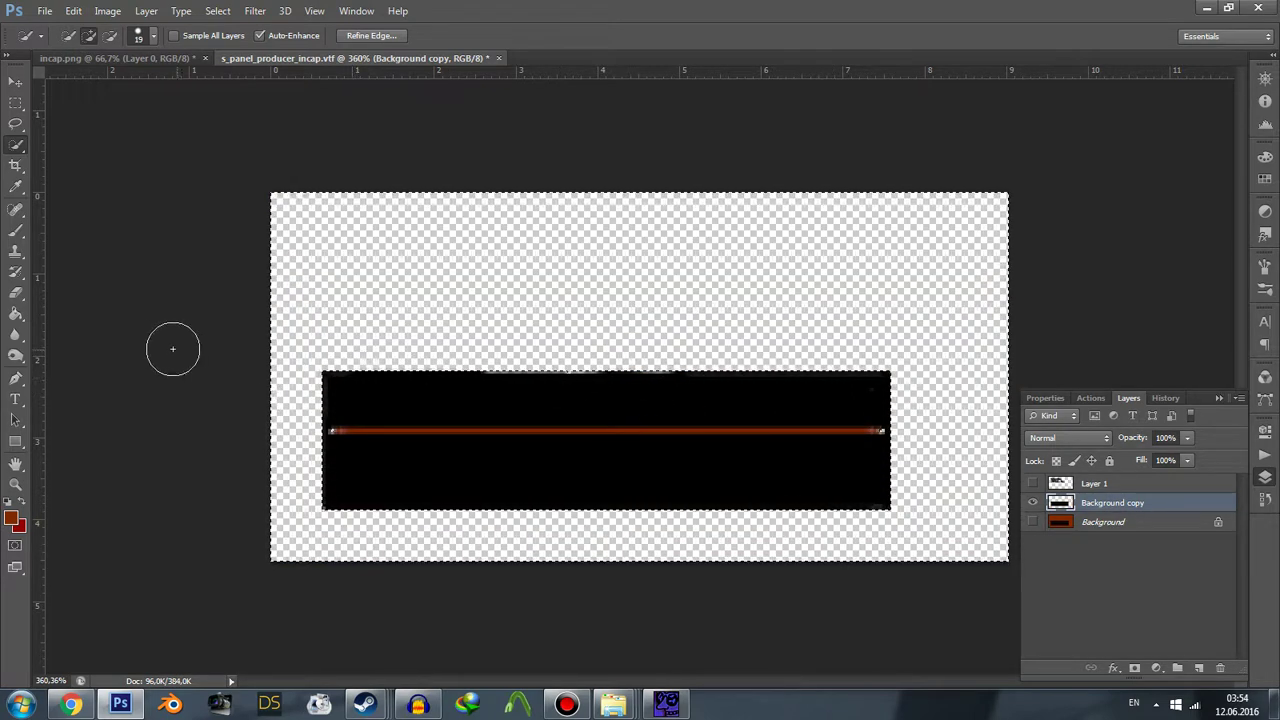
Try a black brush touch-up on the bar's top edge, undo it, and deselect.
click(15, 230)
alt+click(397, 419)
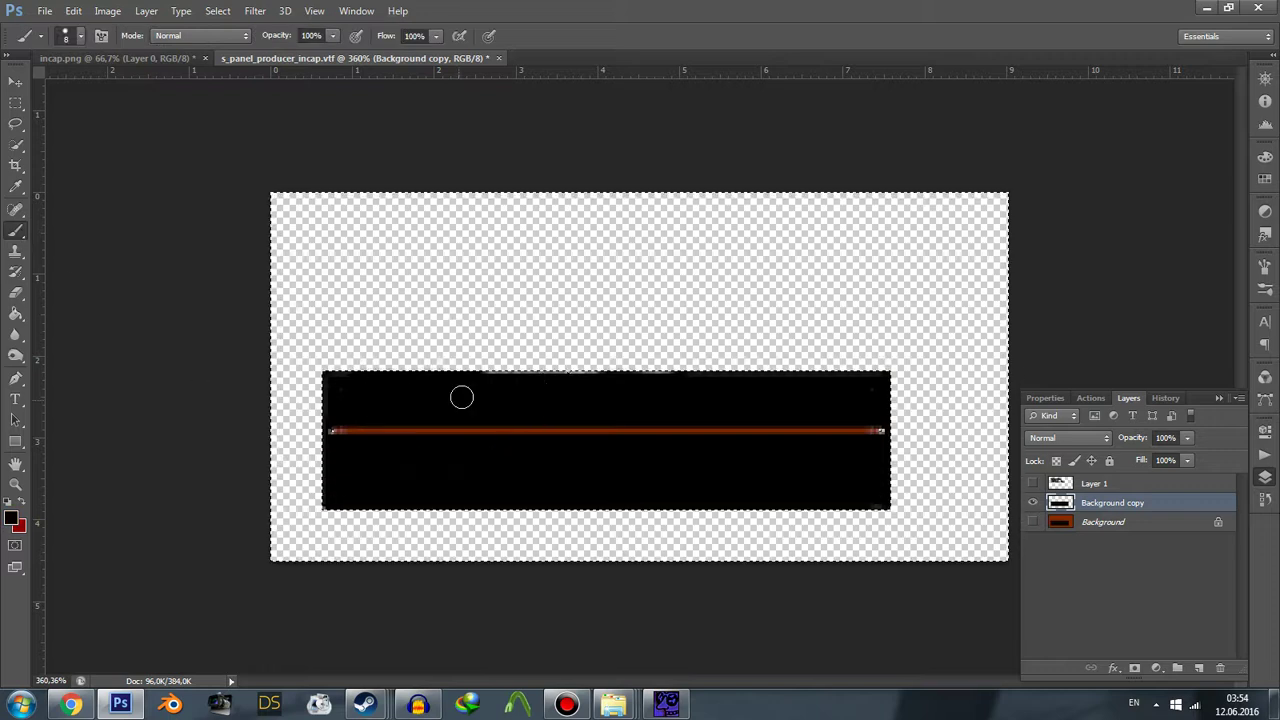
drag(476, 375, 503, 373)
key(ctrl+z)
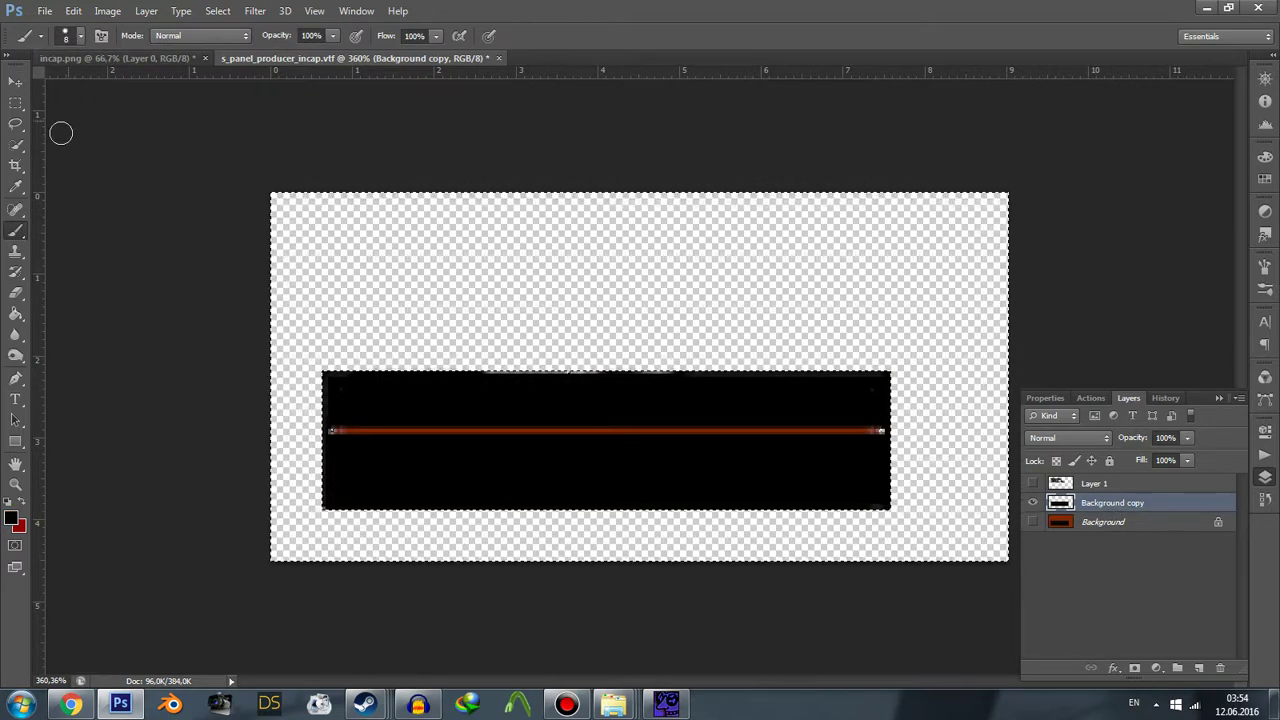
click(15, 145)
right_click(357, 218)
click(385, 228)
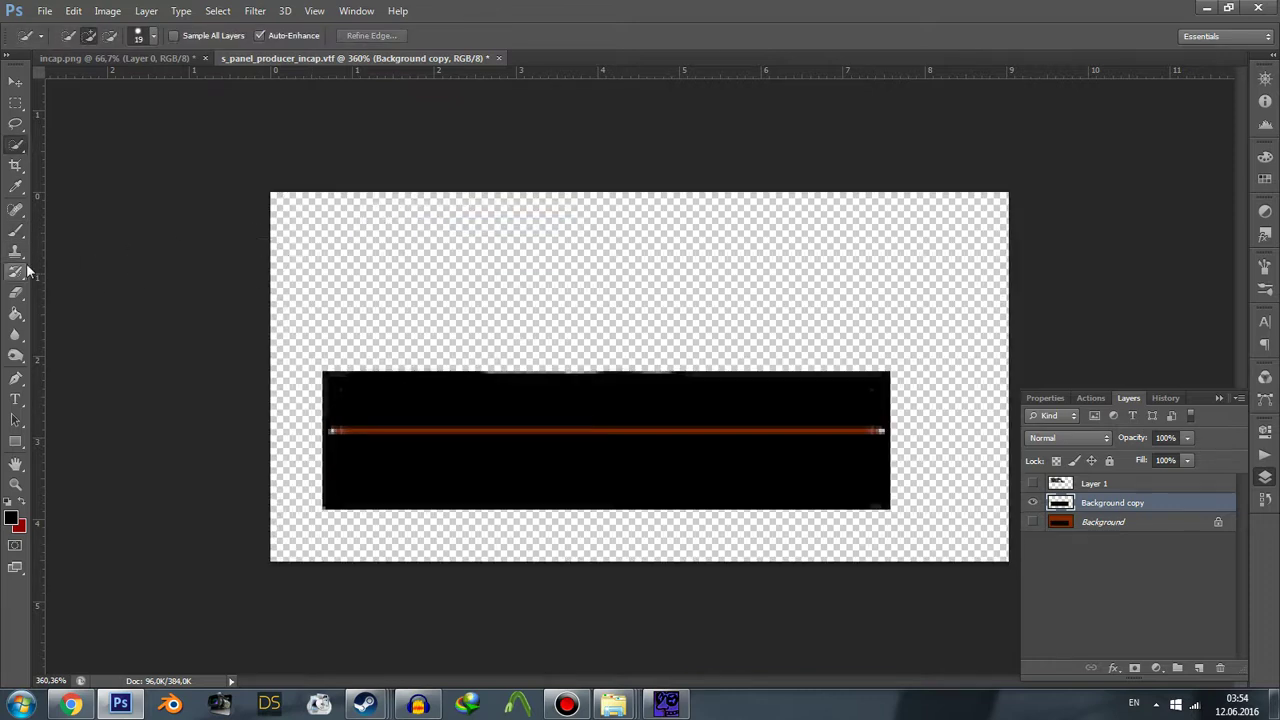
Try painting black over the orange line, undo it, and reselect the black bar.
click(15, 230)
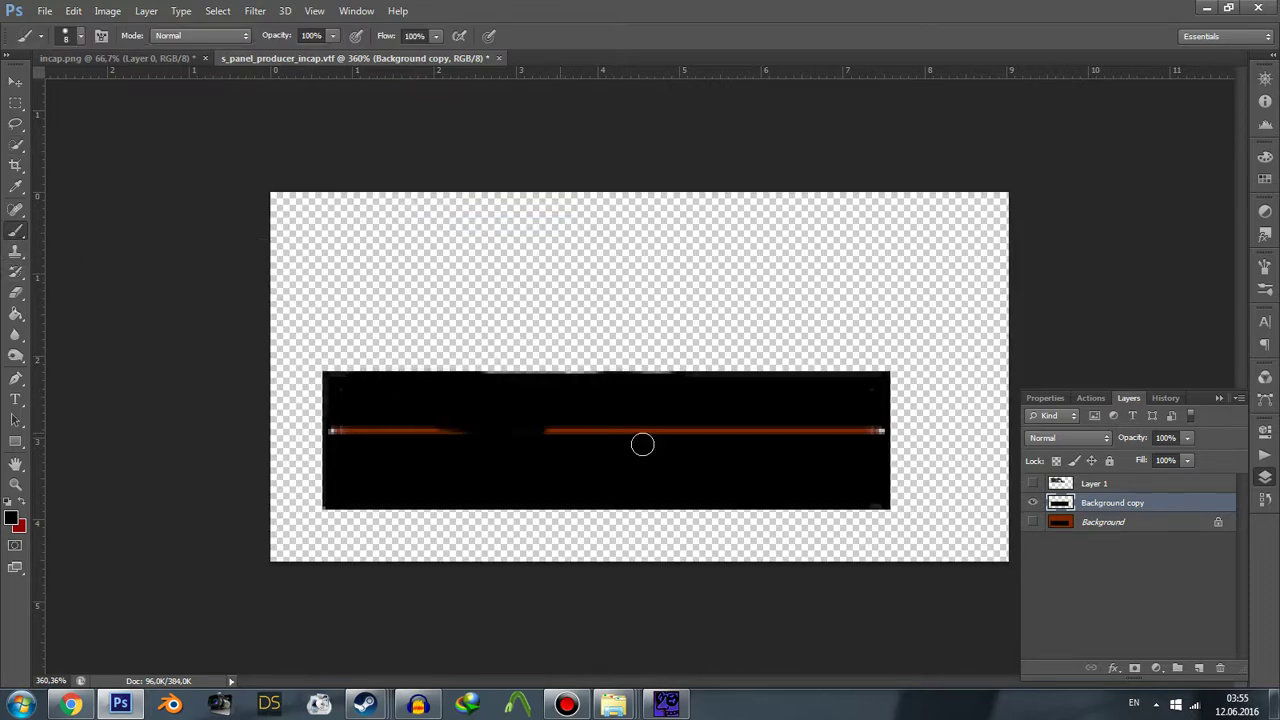
drag(430, 430, 643, 440)
key(ctrl+z)
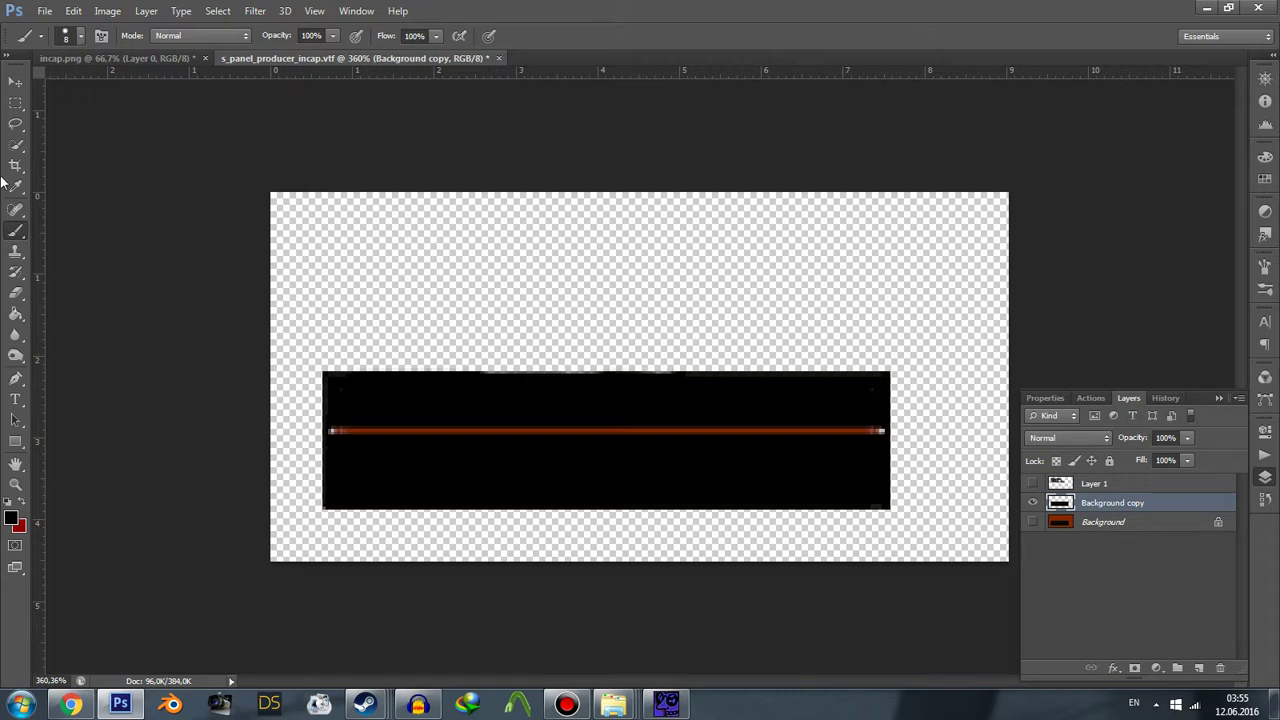
click(15, 145)
drag(423, 422, 655, 437)
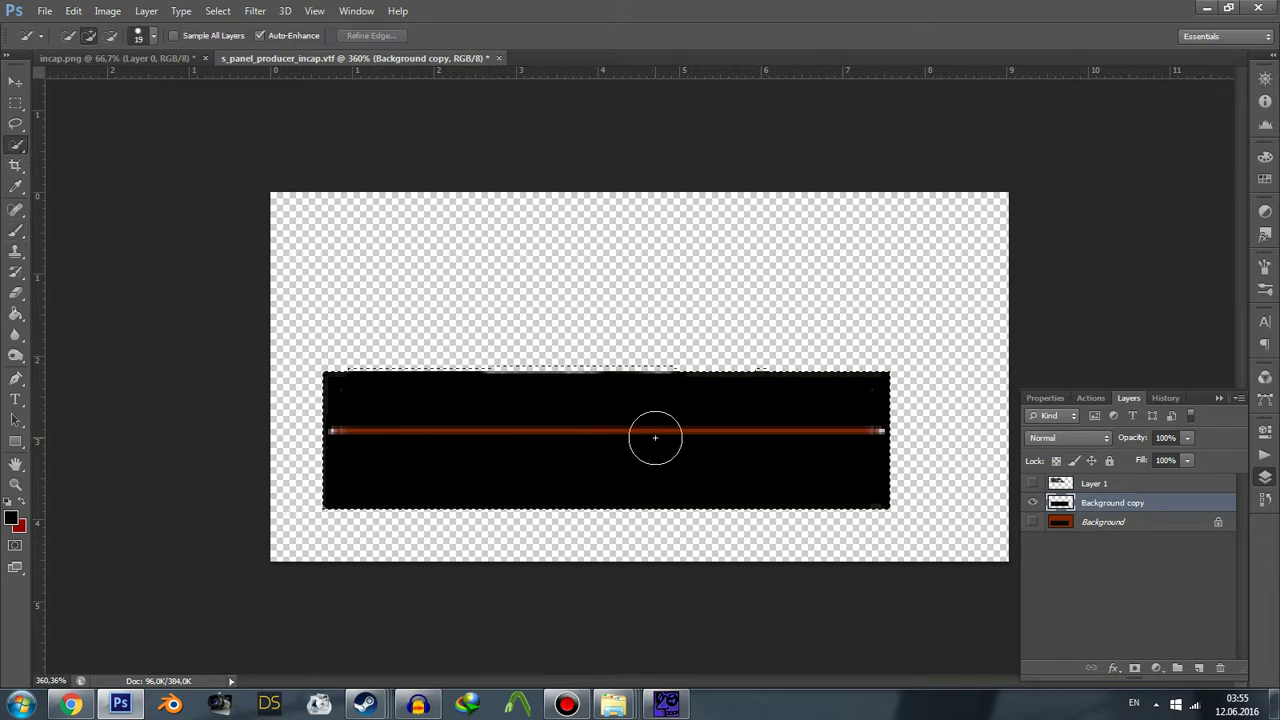
click(15, 230)
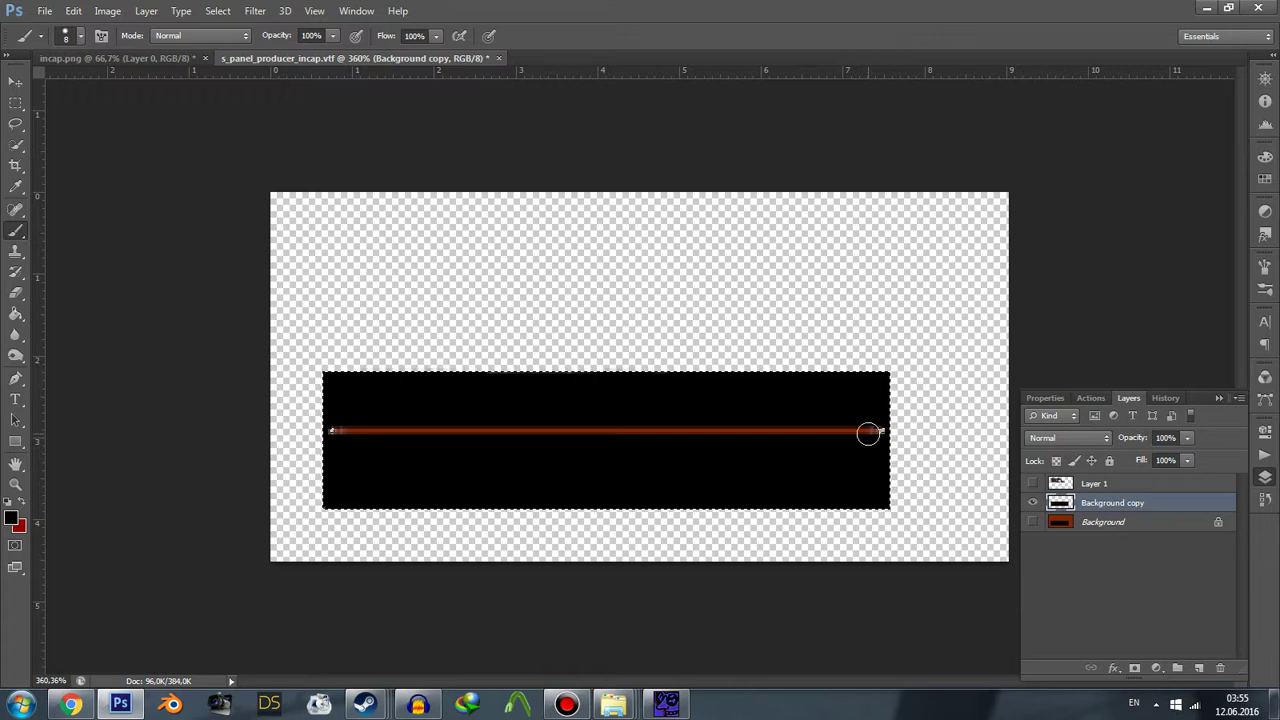
Show the orange Background layer beneath the copy again and clear the selection.
click(1033, 522)
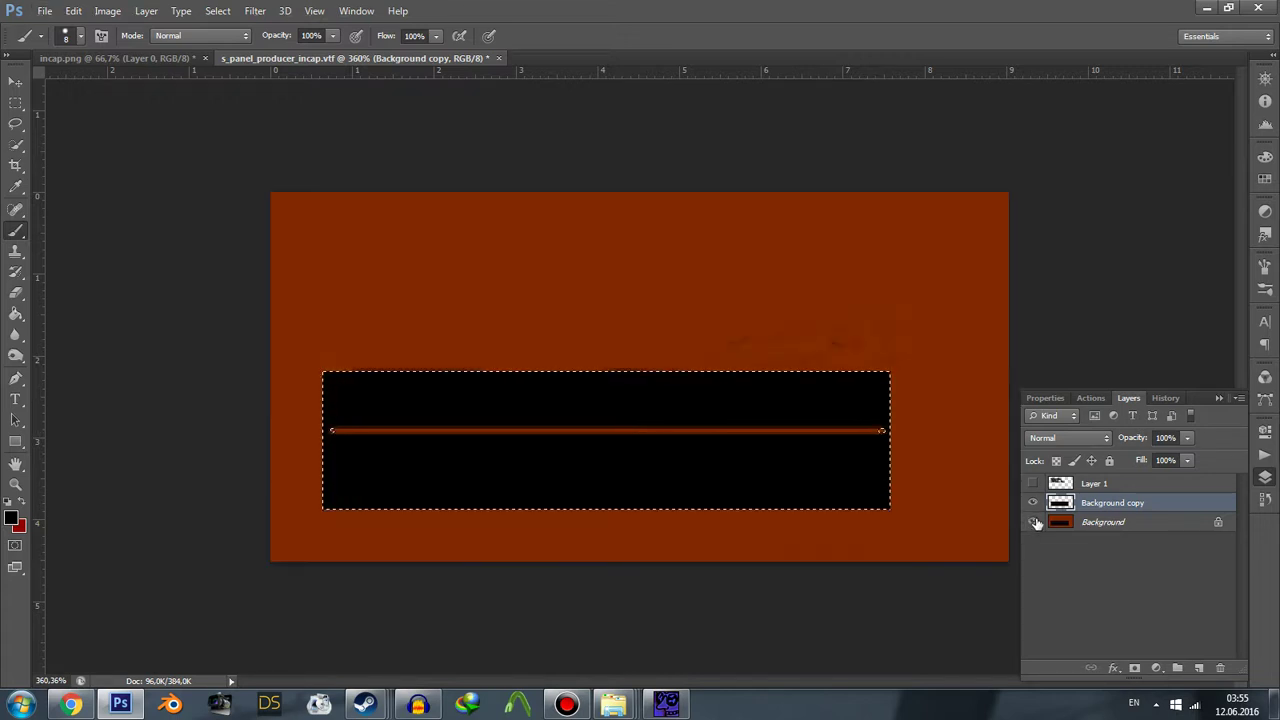
click(1075, 569)
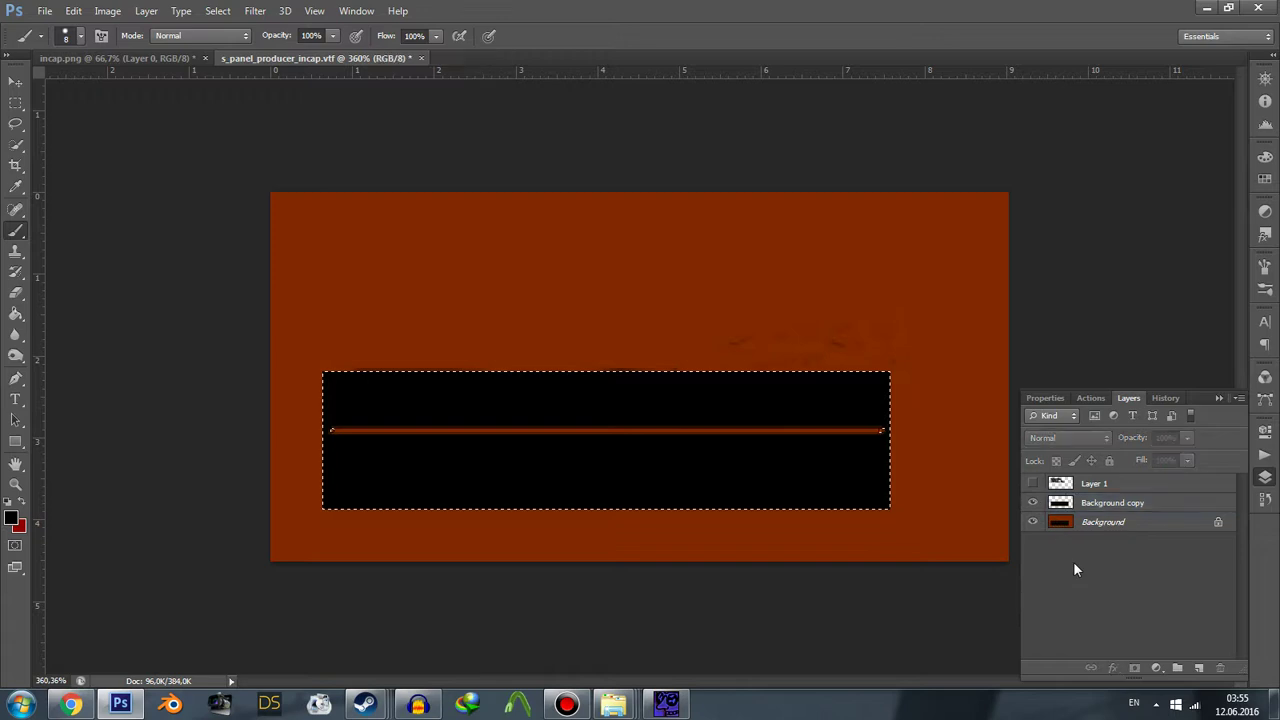
click(15, 145)
right_click(404, 226)
click(432, 242)
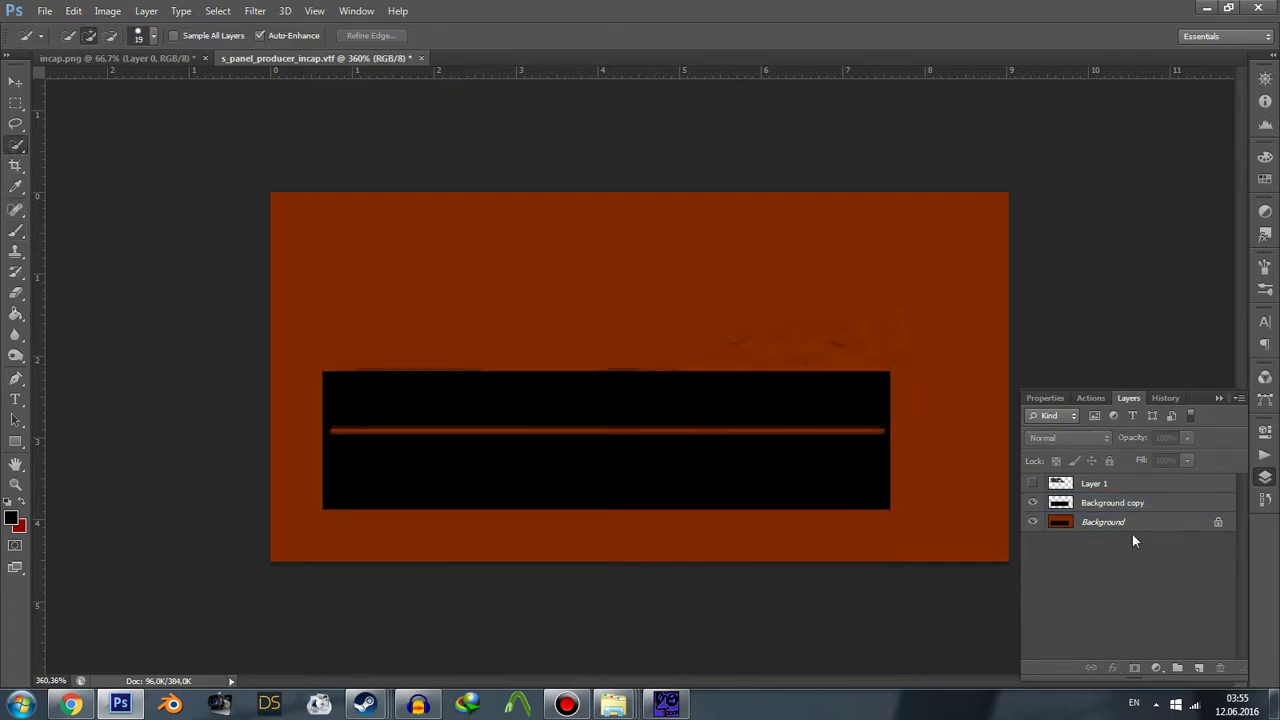
Show Layer 1 with the soldier, hide the orange Background, and make red the foreground colour.
click(1033, 483)
click(1033, 522)
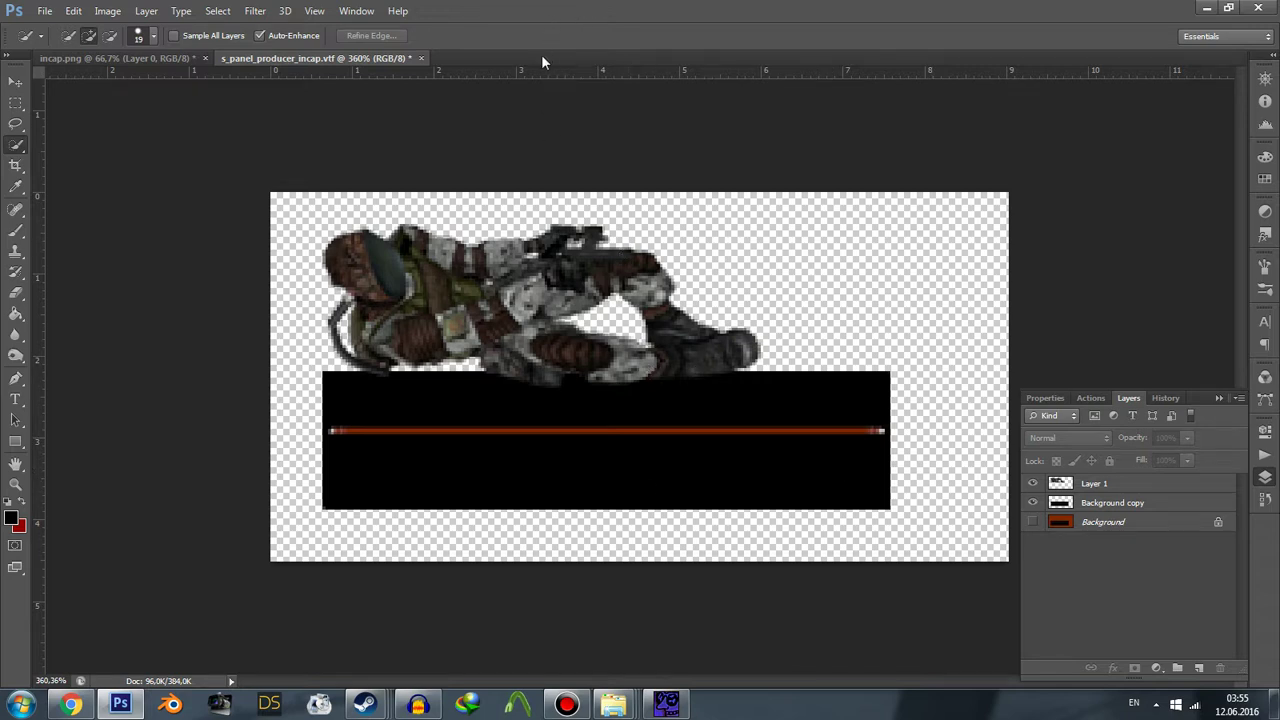
click(21, 505)
Pick the Brush with the 298 px drip tip and make Layer 1 the active layer.
click(15, 230)
click(81, 36)
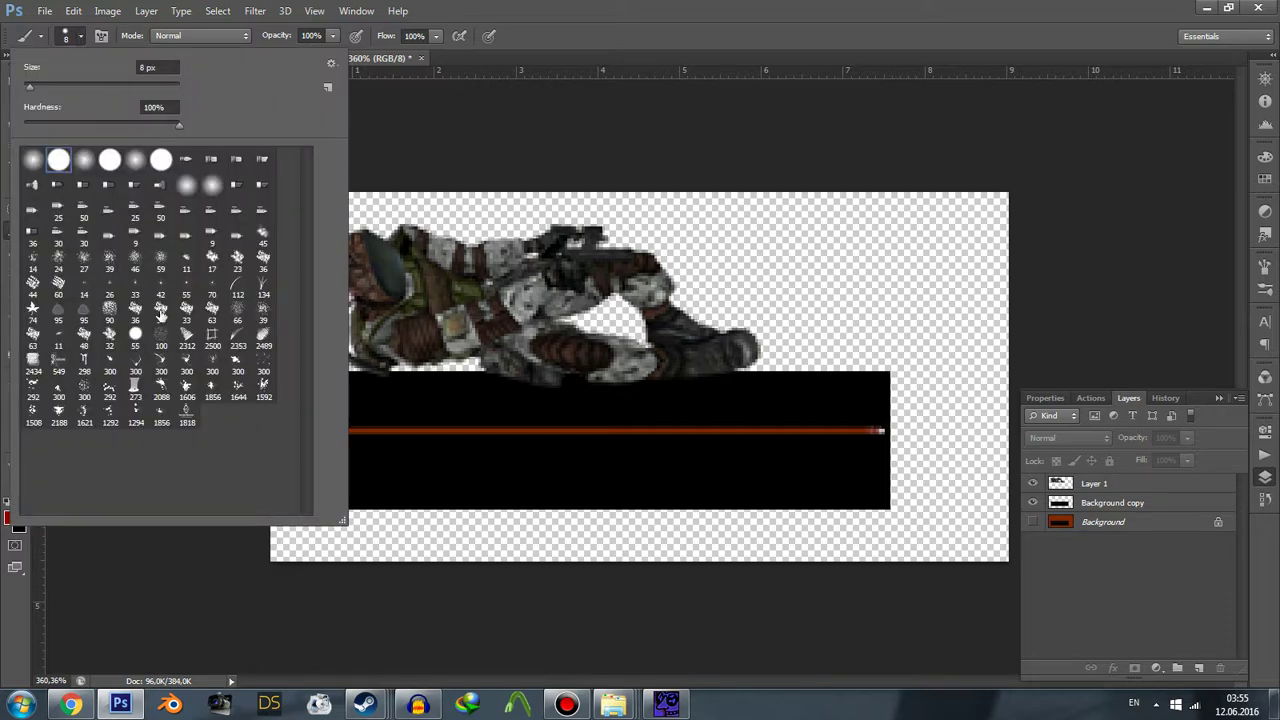
click(85, 365)
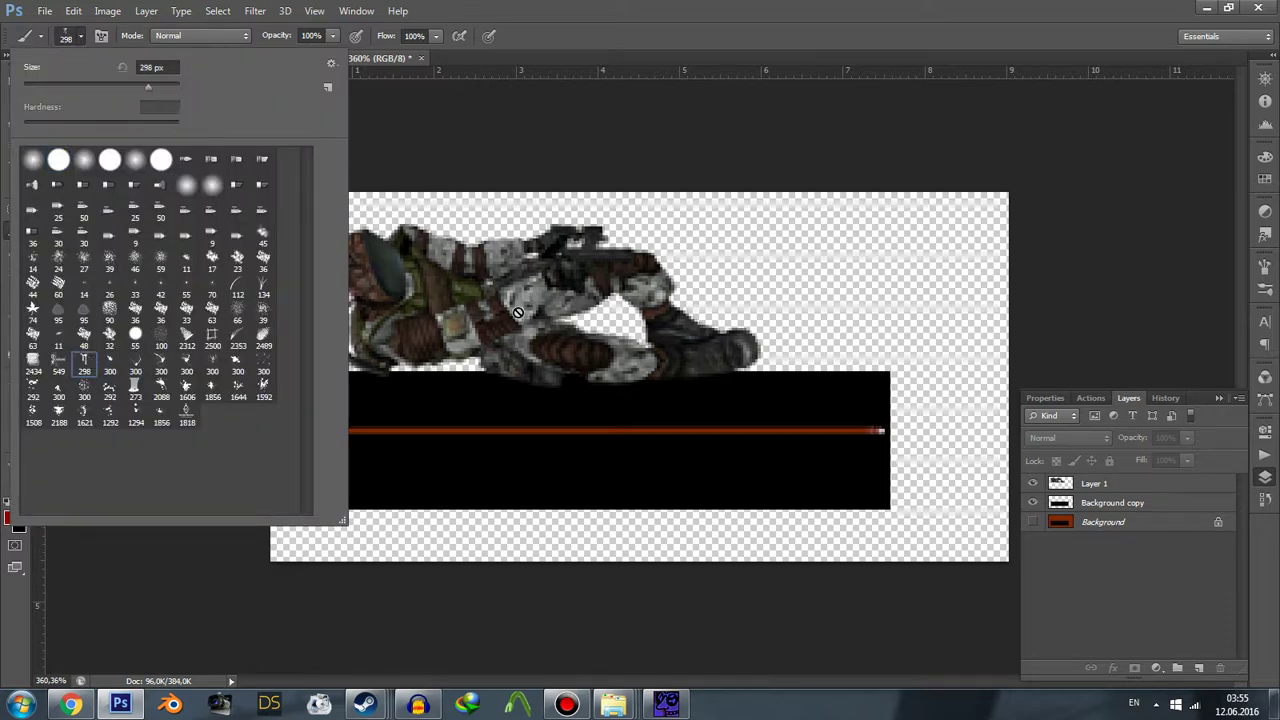
click(83, 37)
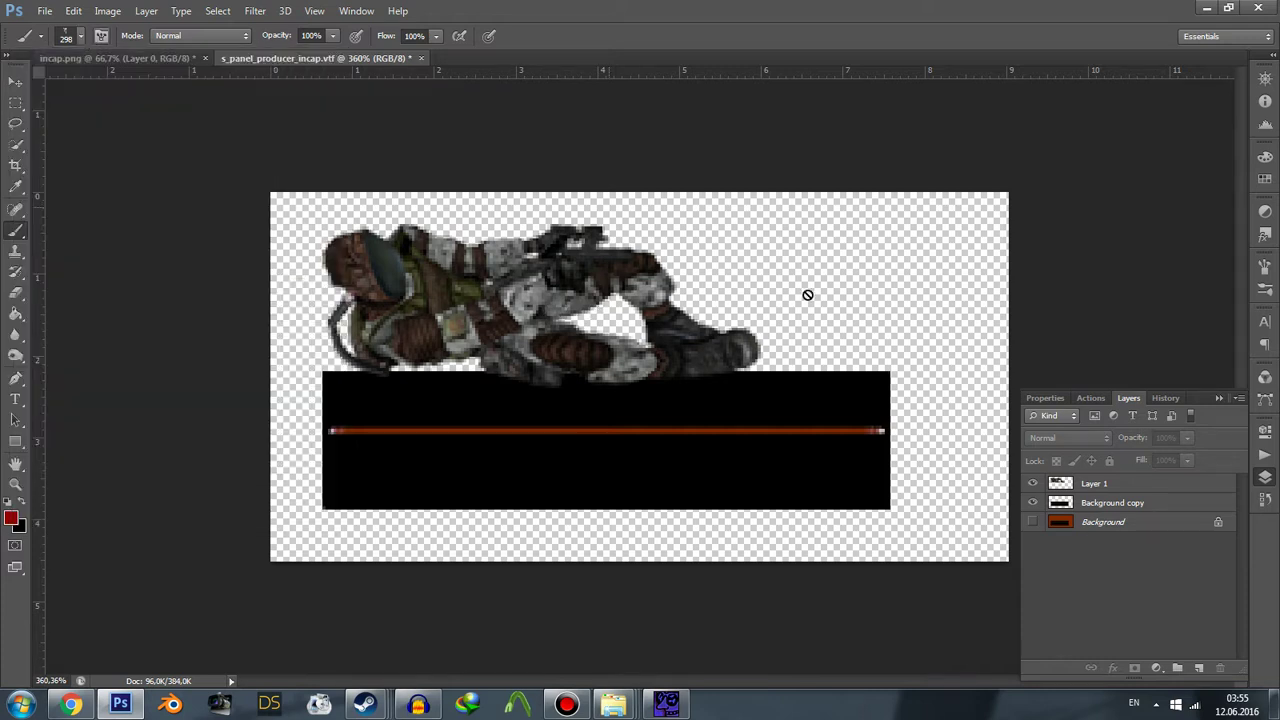
click(1131, 485)
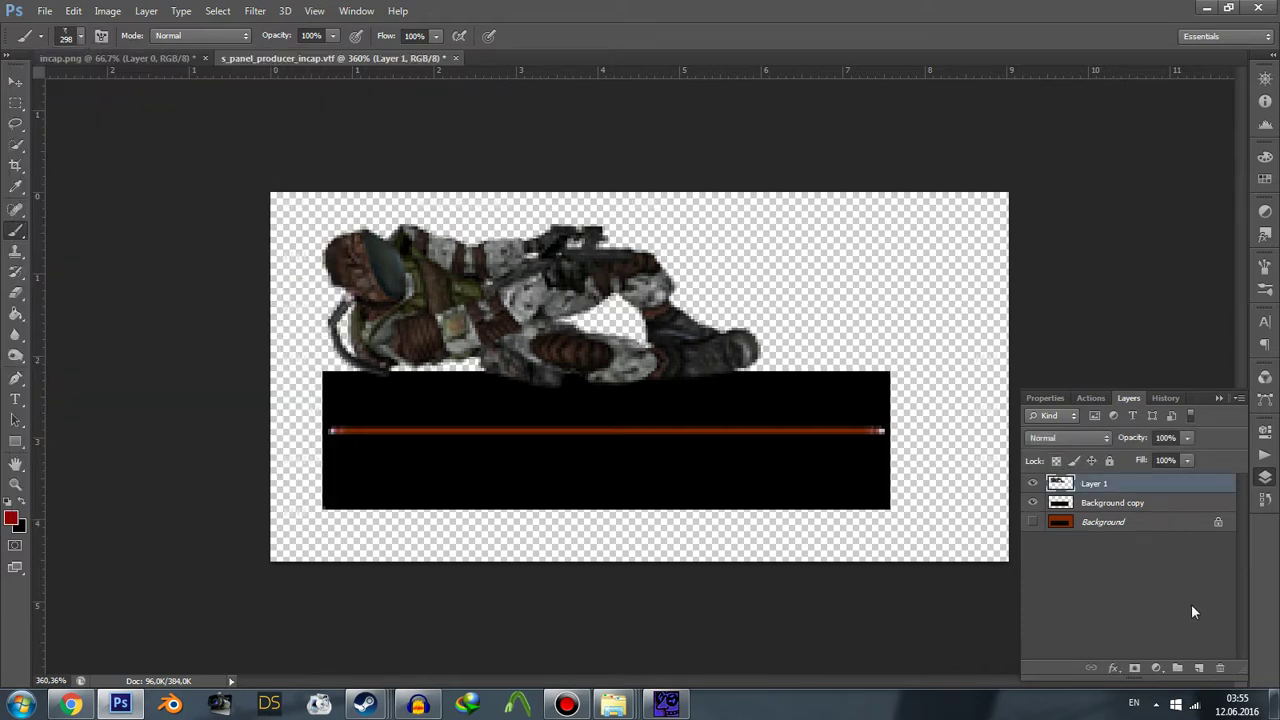
Add Layer 2 beneath Background copy and stamp red drips behind the soldier at about 127 px.
click(1199, 669)
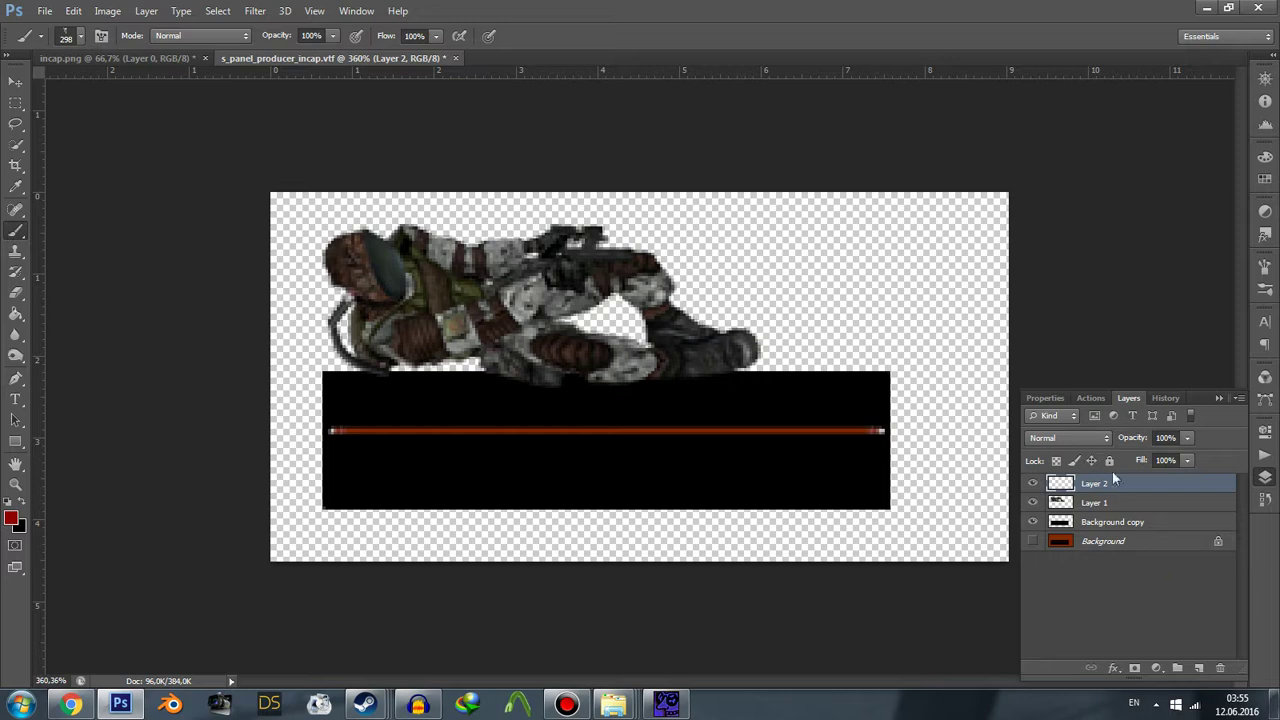
drag(1115, 489, 1113, 530)
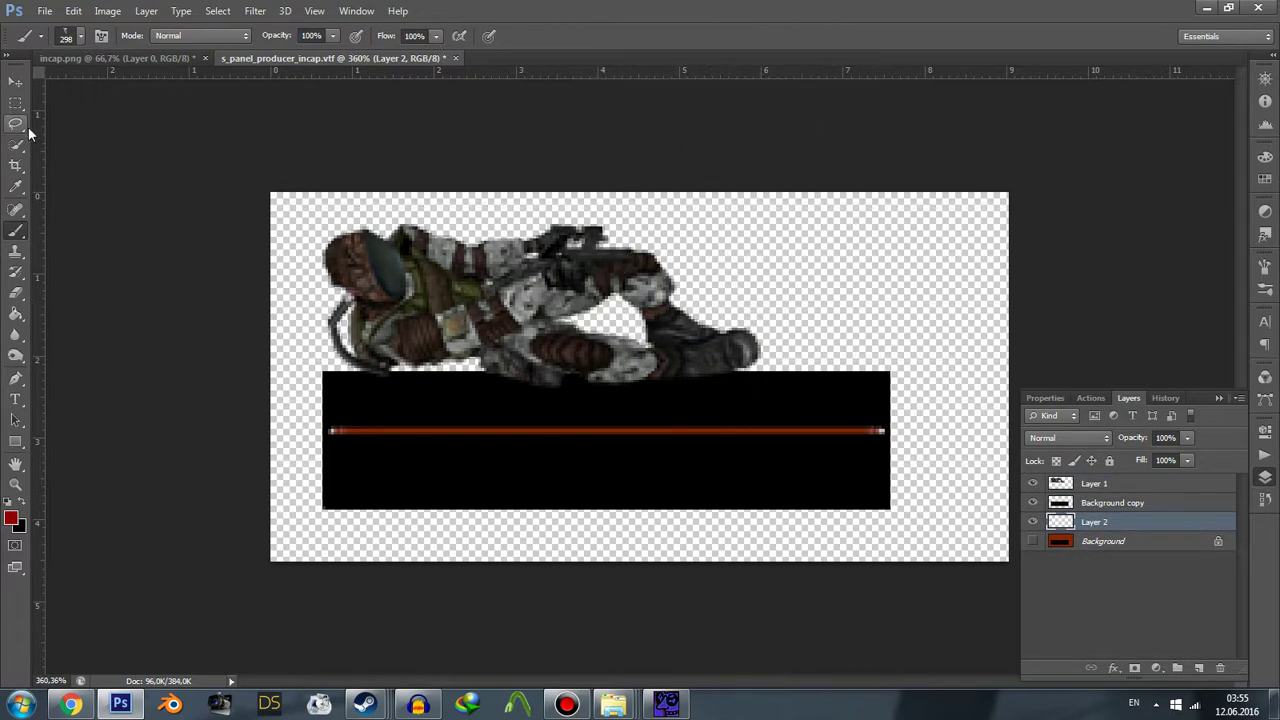
click(69, 40)
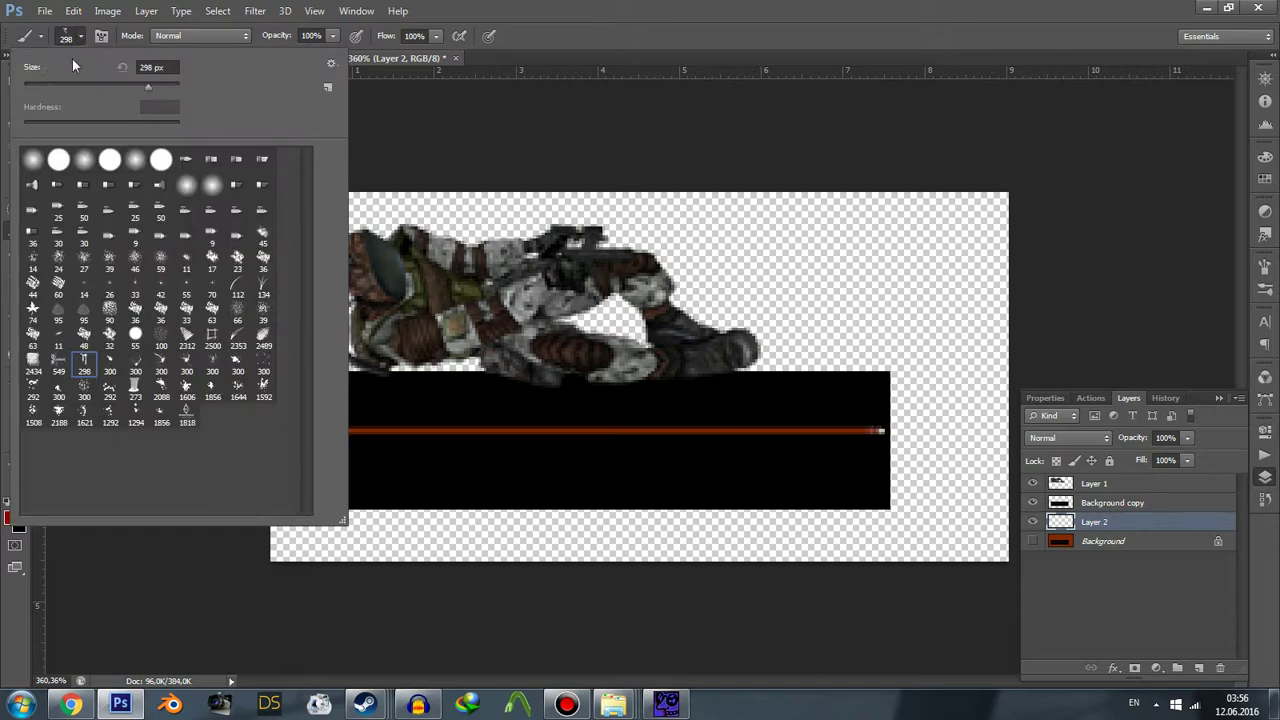
drag(148, 87, 80, 87)
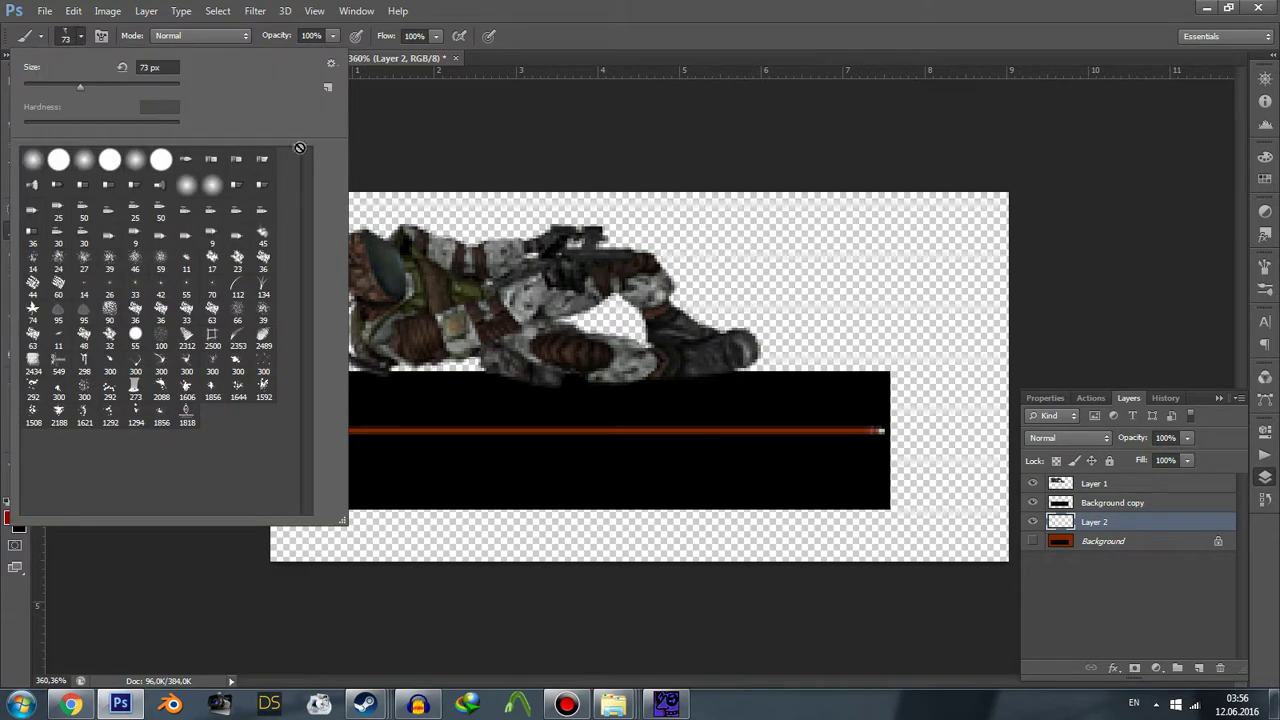
drag(80, 87, 112, 87)
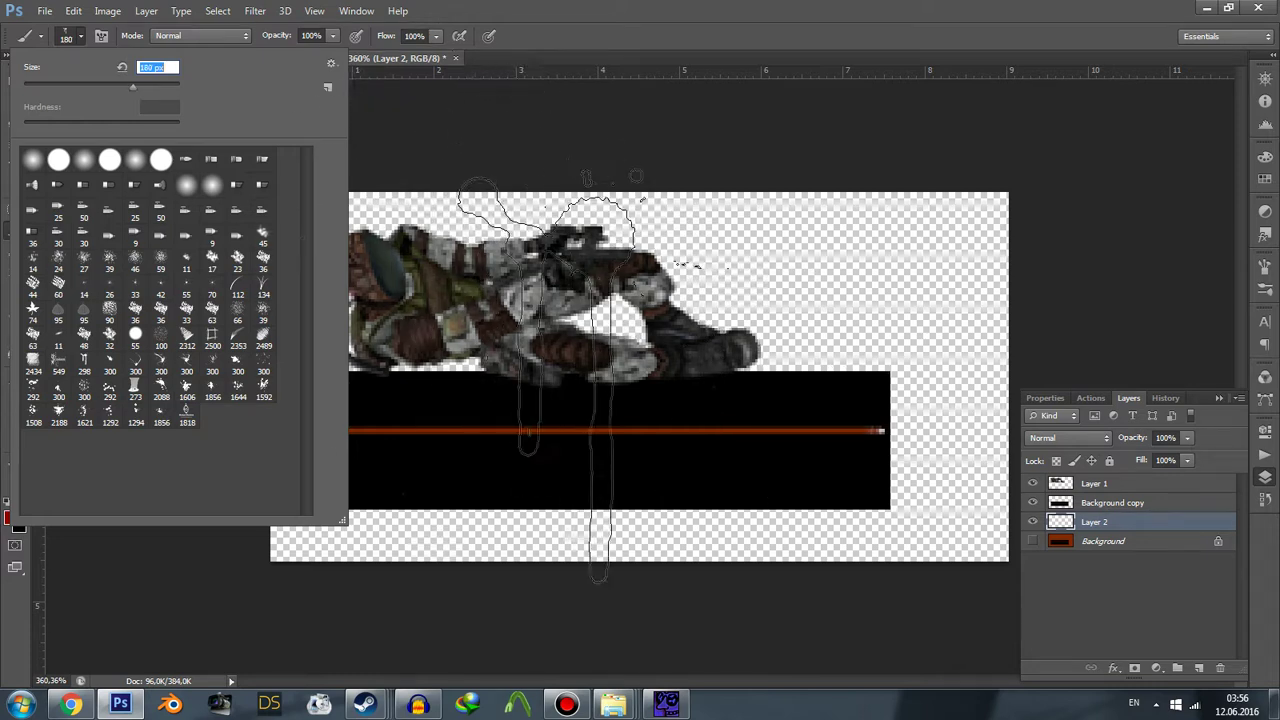
click(535, 390)
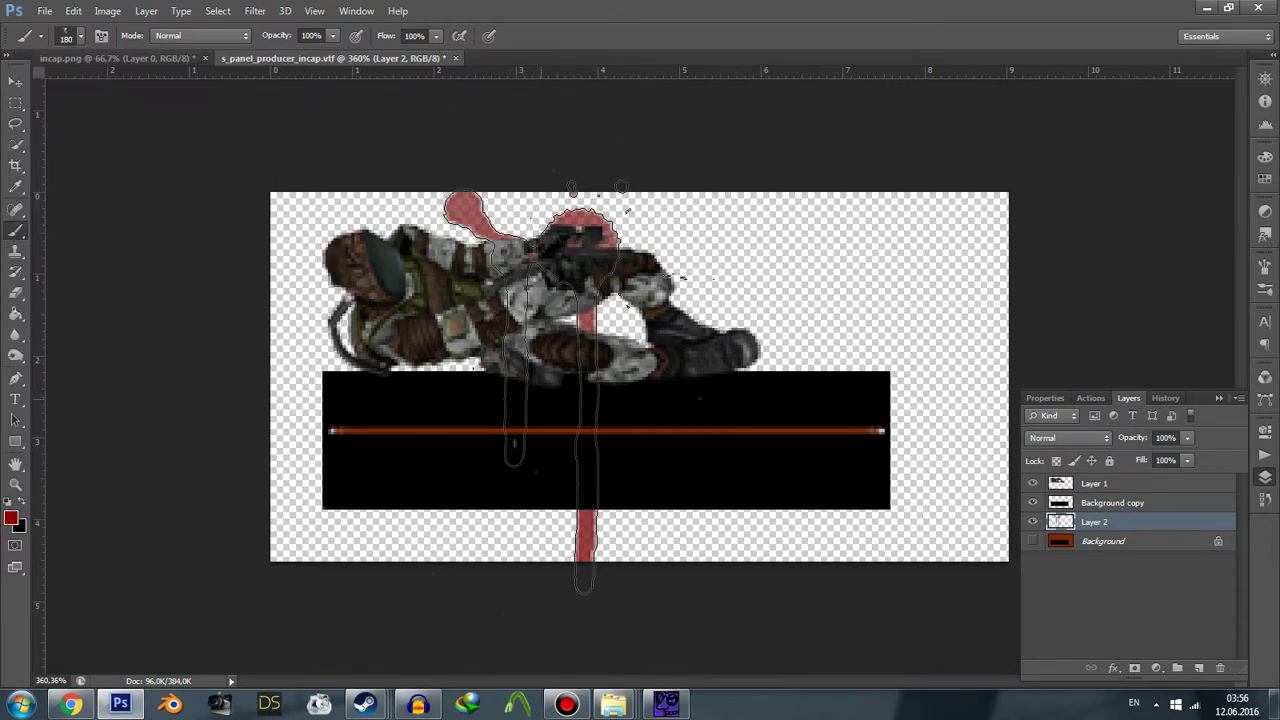
click(535, 390)
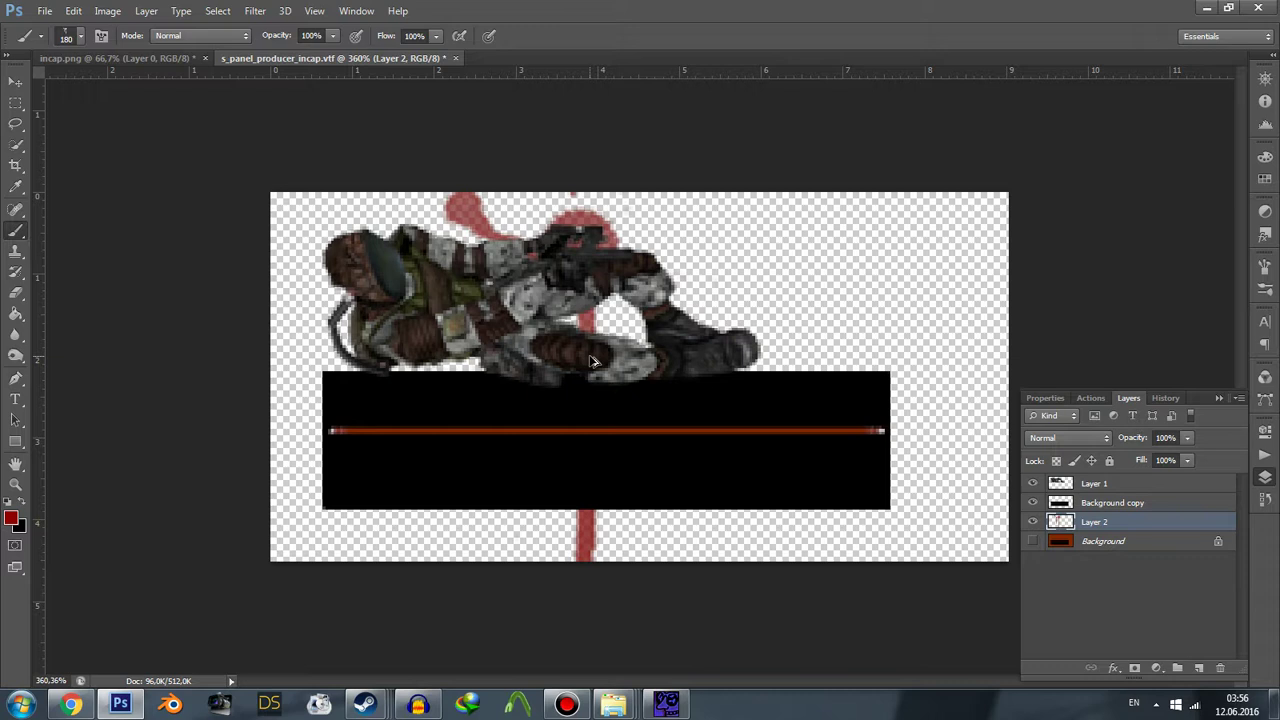
Darken the foreground colour to a blood-like red, about #680000.
click(16, 523)
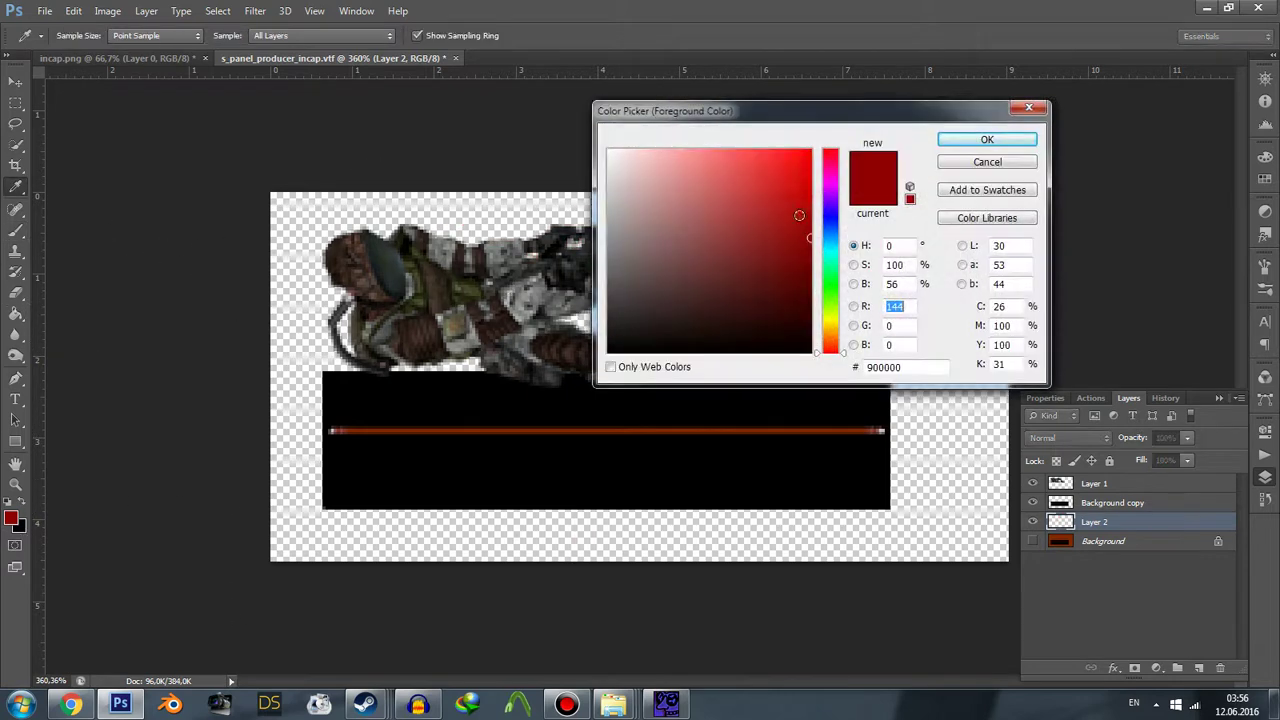
drag(809, 234, 844, 259)
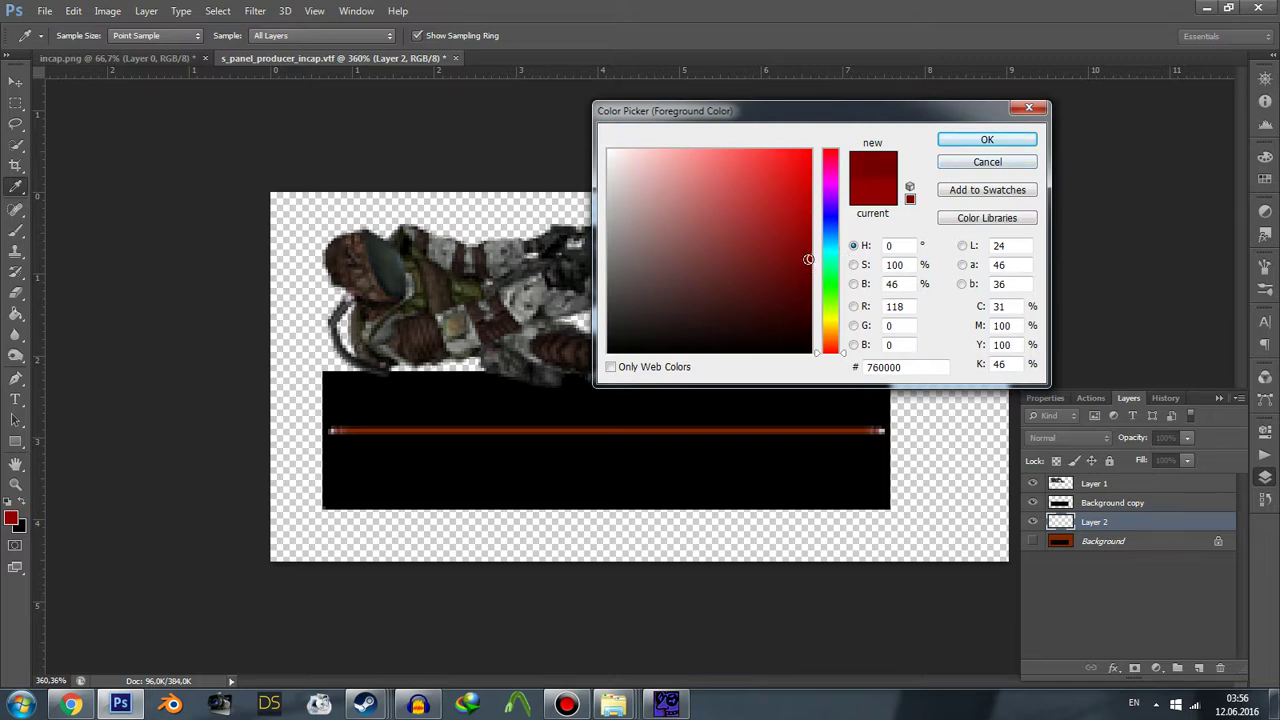
drag(808, 259, 823, 269)
Confirm the dark red colour and stamp a blood splatter over the character.
click(987, 140)
key(b)
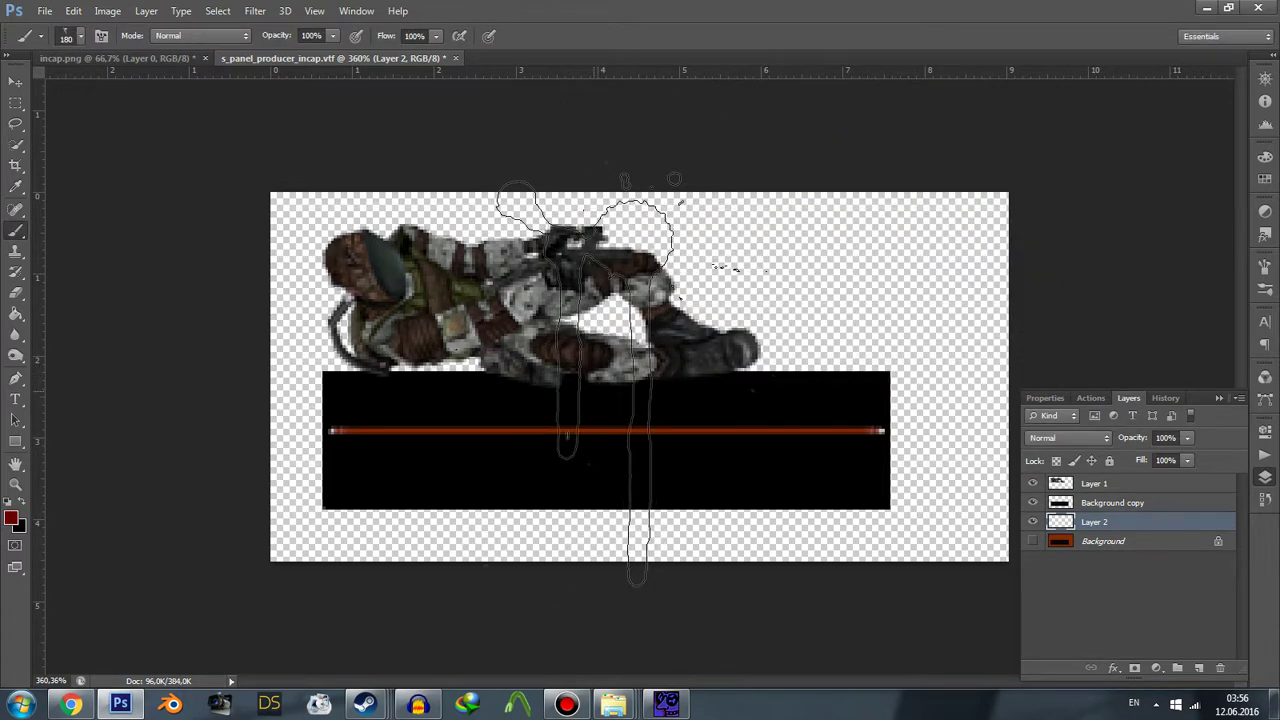
click(588, 378)
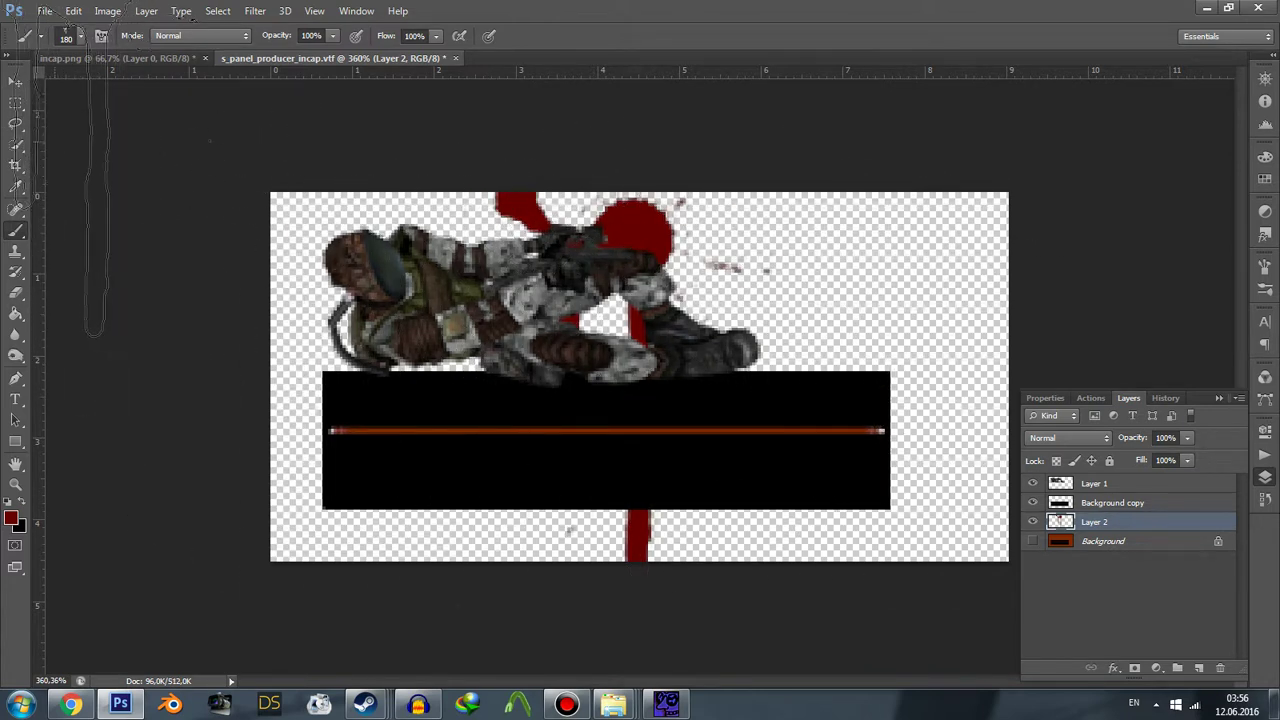
Switch to another splatter brush at 108 px and stamp splatters below the bar and right of the character.
click(78, 38)
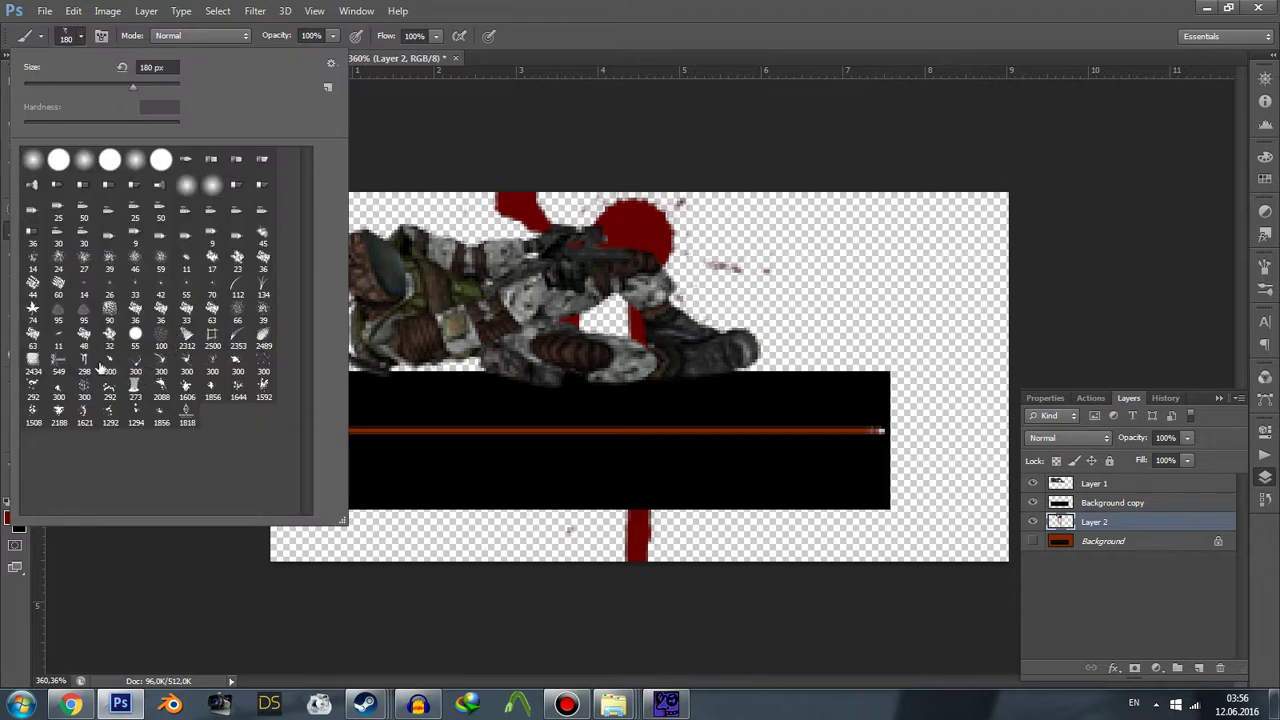
click(34, 390)
click(78, 39)
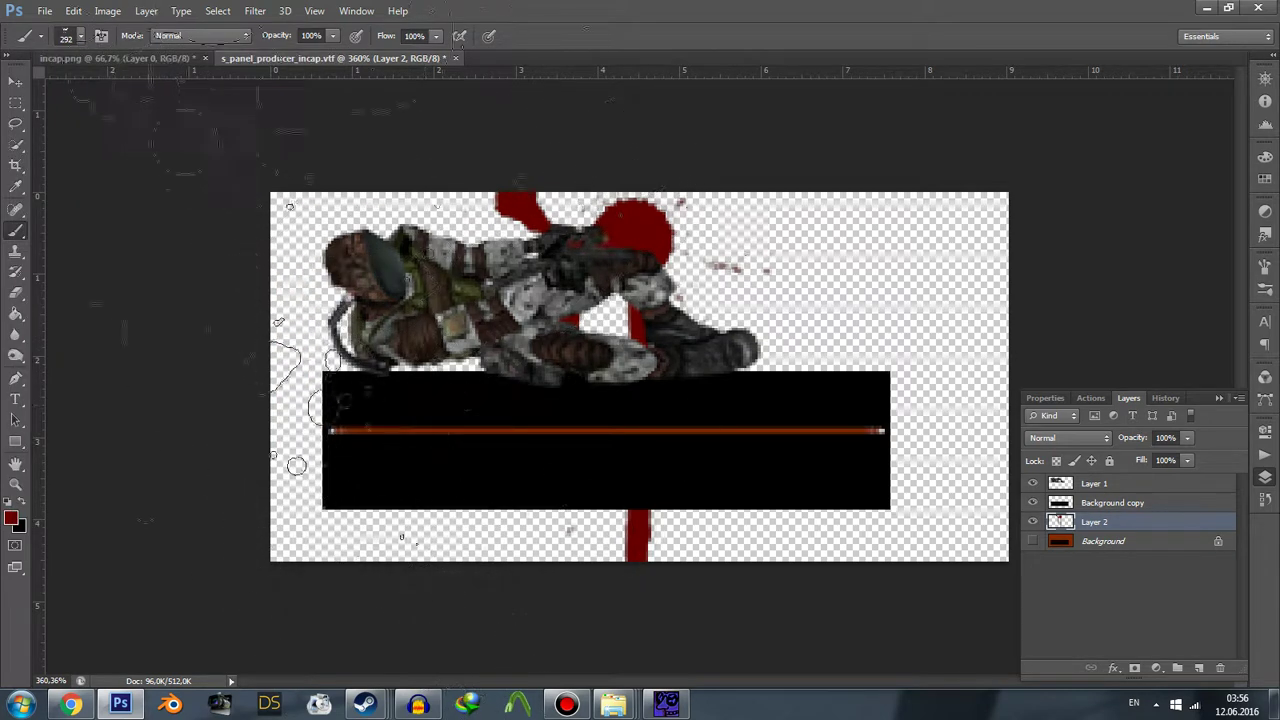
click(78, 37)
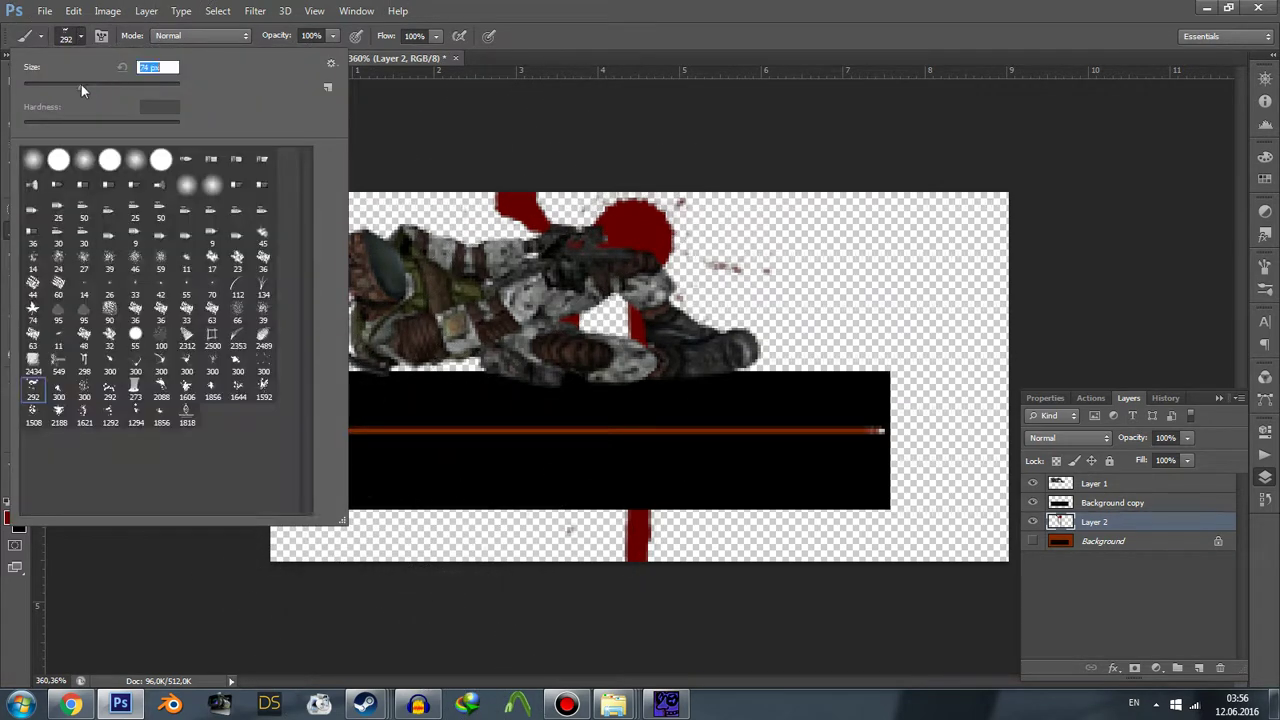
click(79, 37)
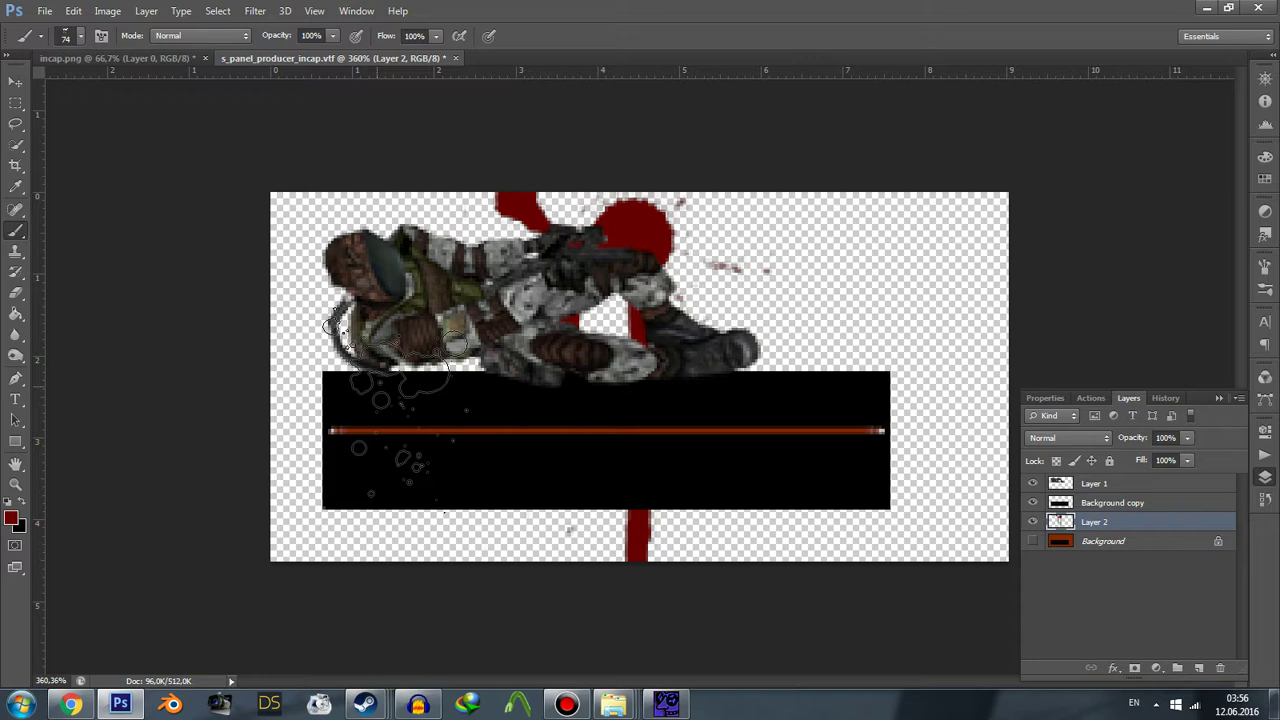
click(78, 40)
click(100, 83)
click(81, 39)
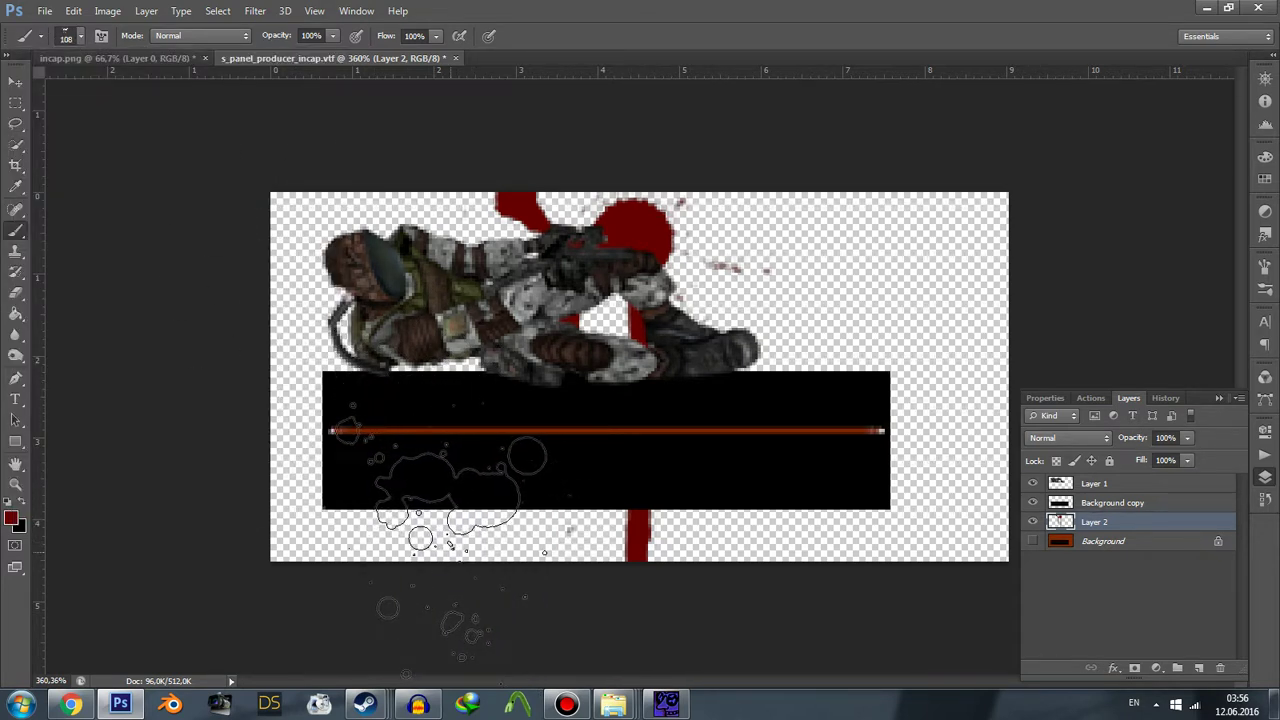
click(440, 532)
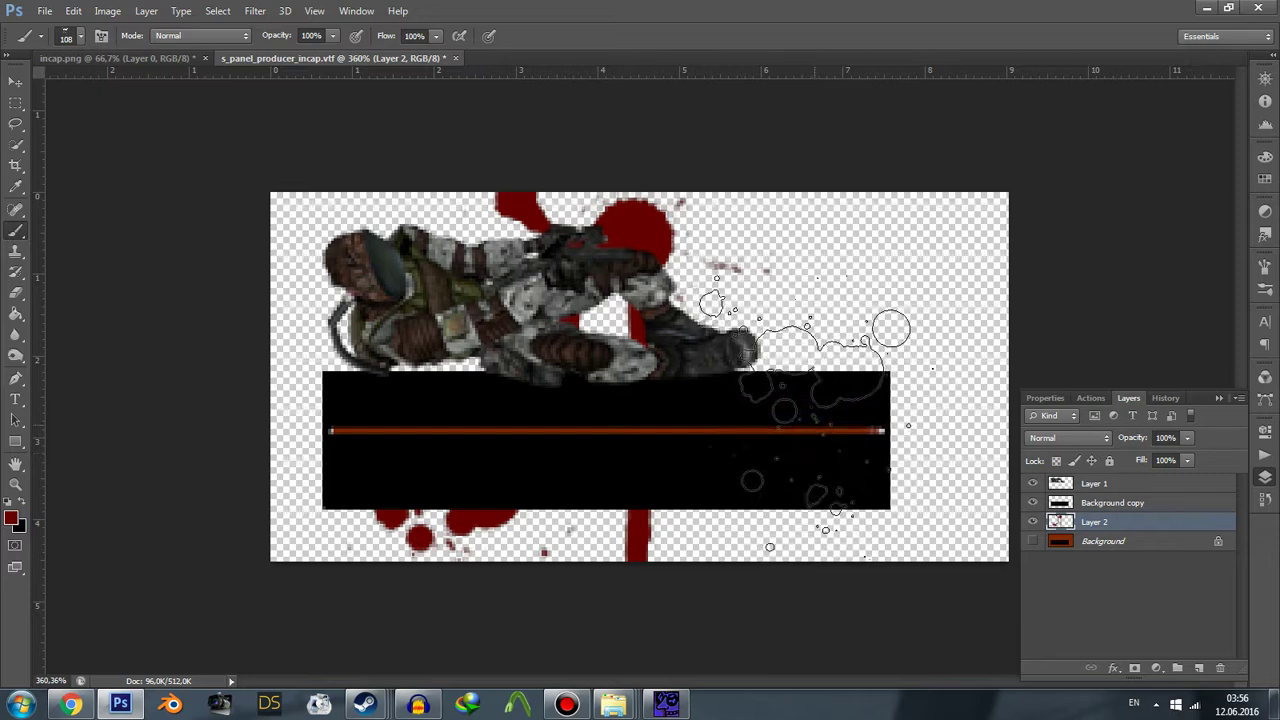
click(812, 410)
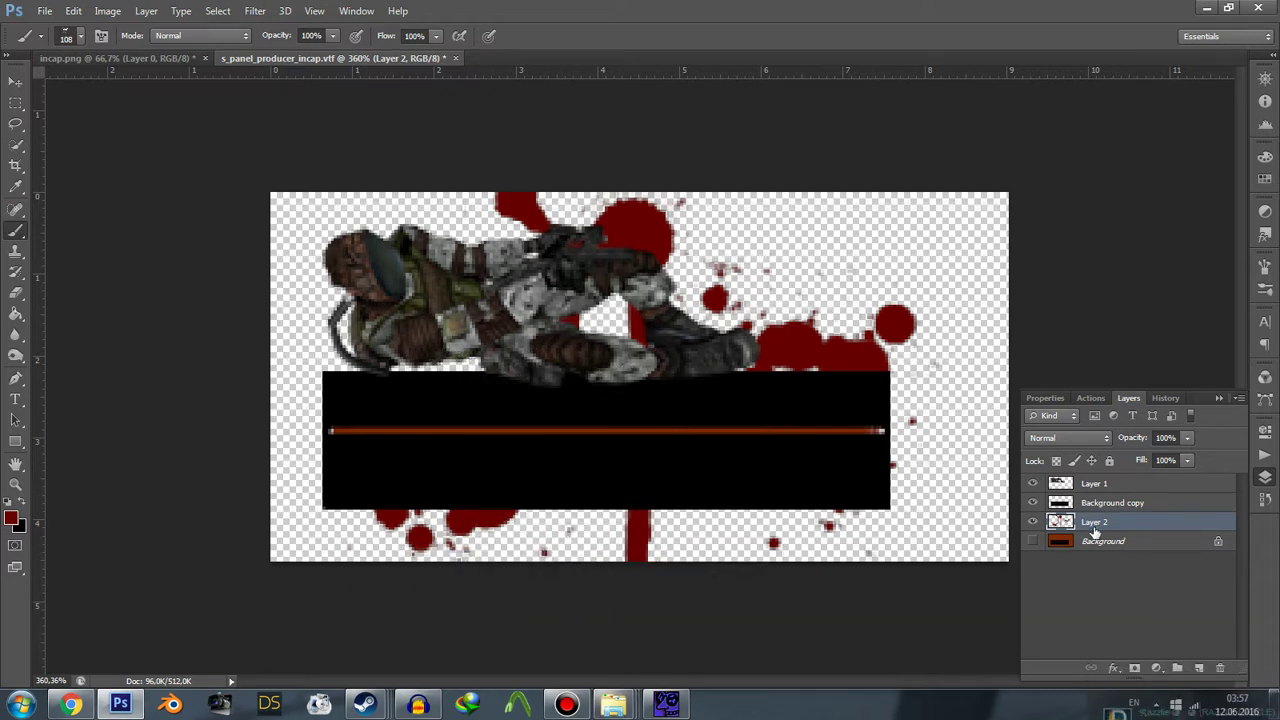
Merge the soldier, black bar and splatter layers into one, then quick-select the merged artwork.
click(1034, 542)
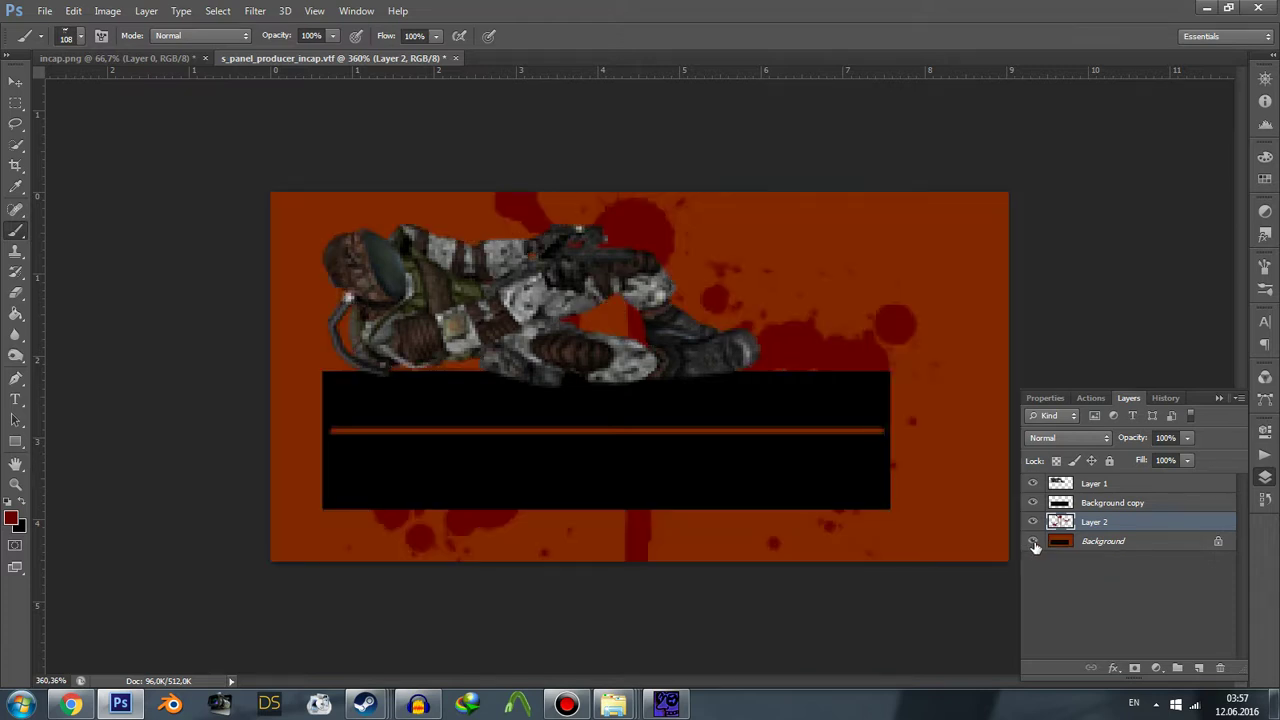
click(1034, 542)
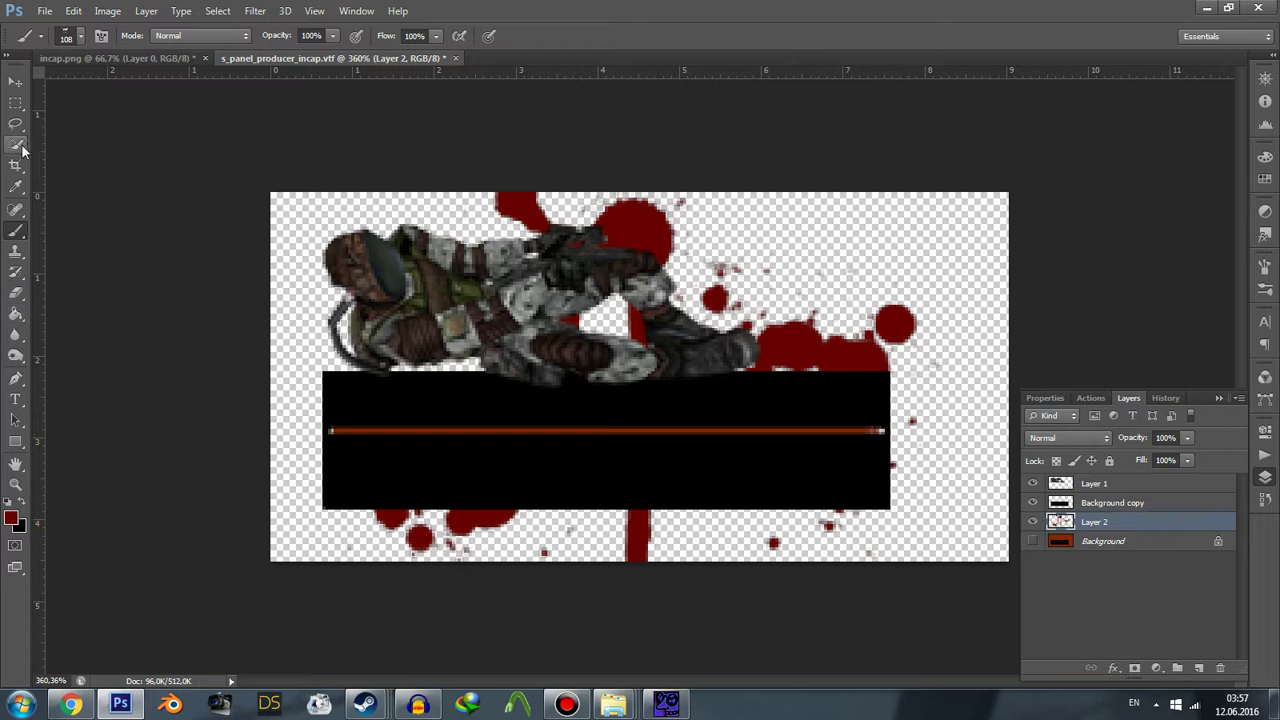
key(w)
shift+click(1088, 485)
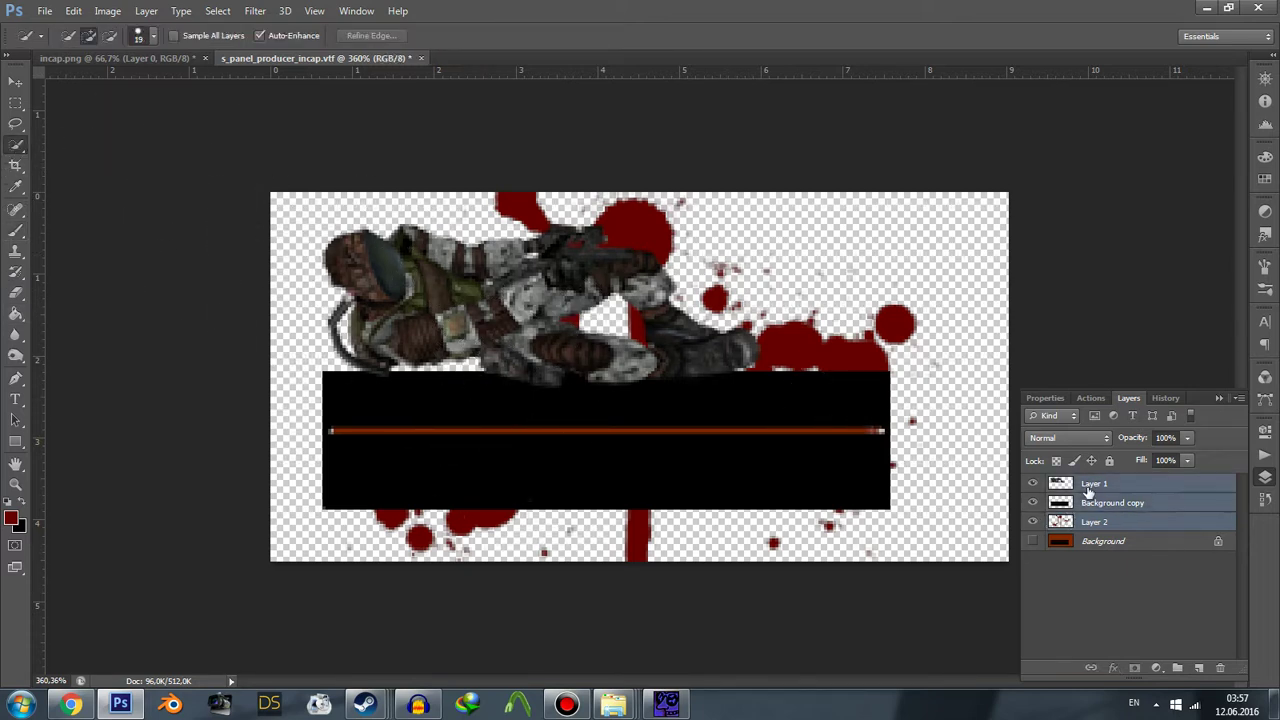
right_click(1088, 485)
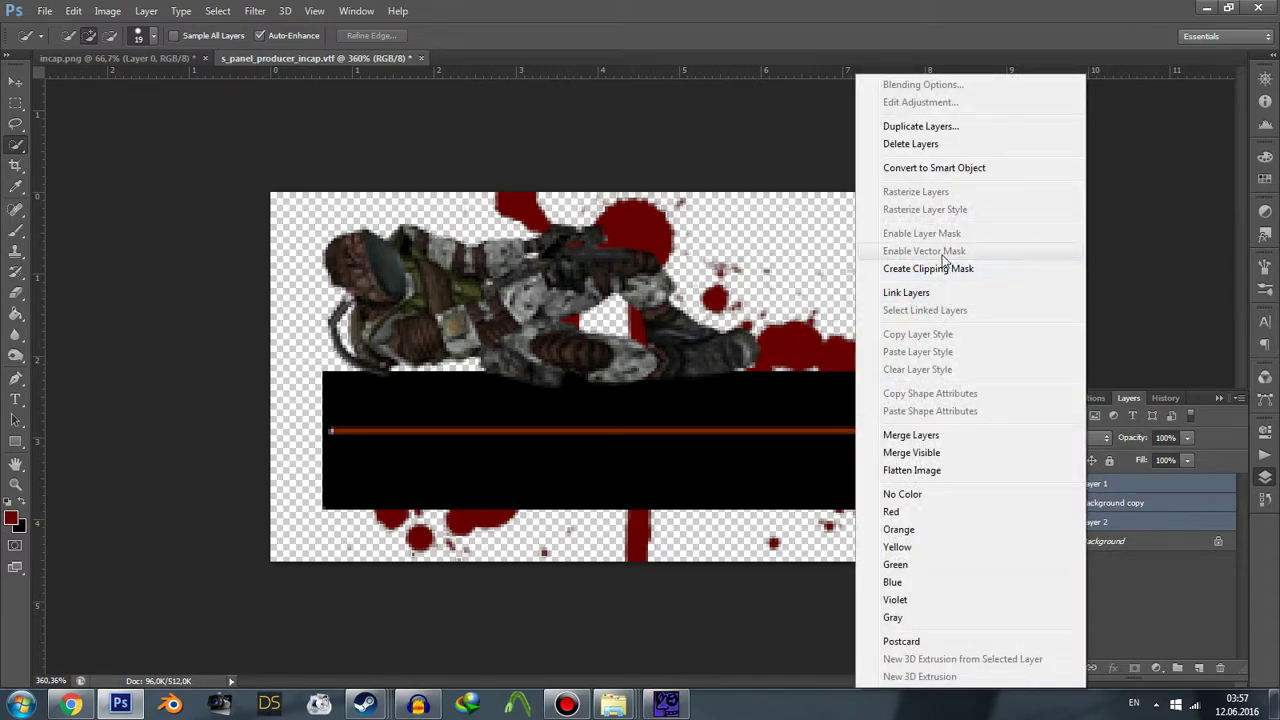
click(907, 437)
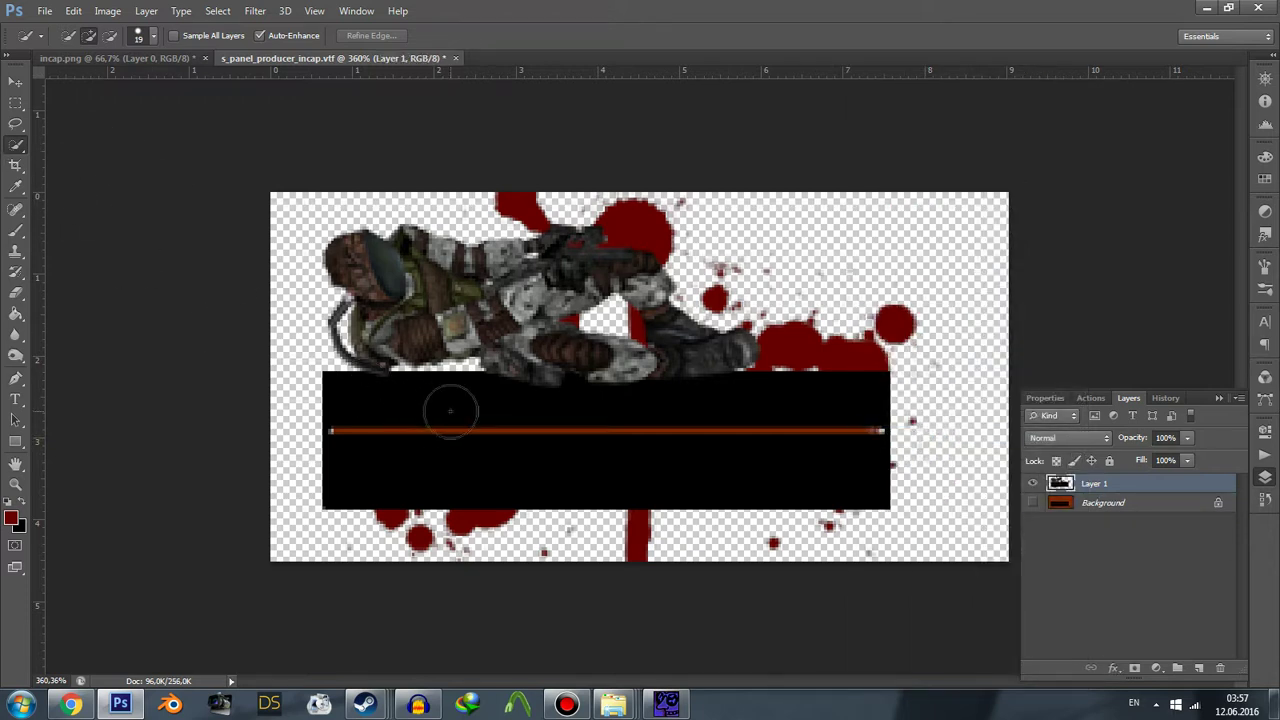
mouse_move(392, 412)
mouse_down()
mouse_move(414, 466)
mouse_move(714, 534)
mouse_move(829, 286)
mouse_move(314, 277)
mouse_move(729, 660)
mouse_up()
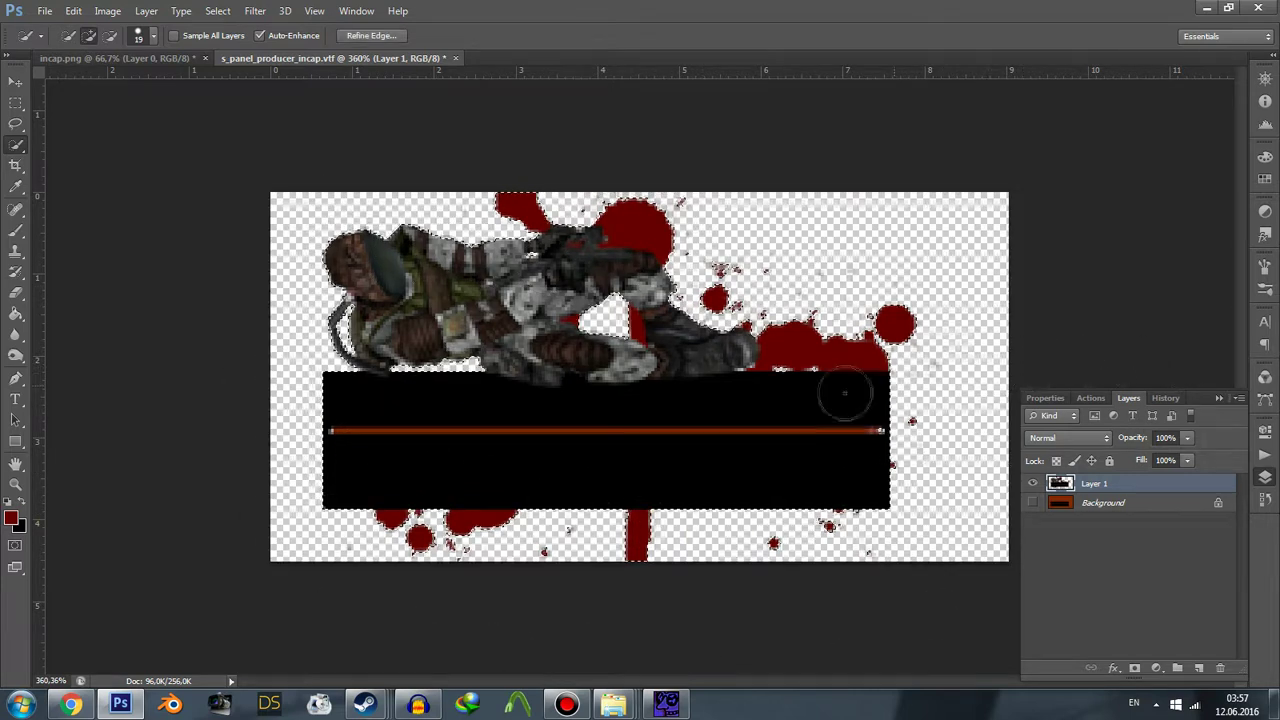
Show the orange Background and delete the old Alpha 1 channel from the Channels panel.
click(1032, 502)
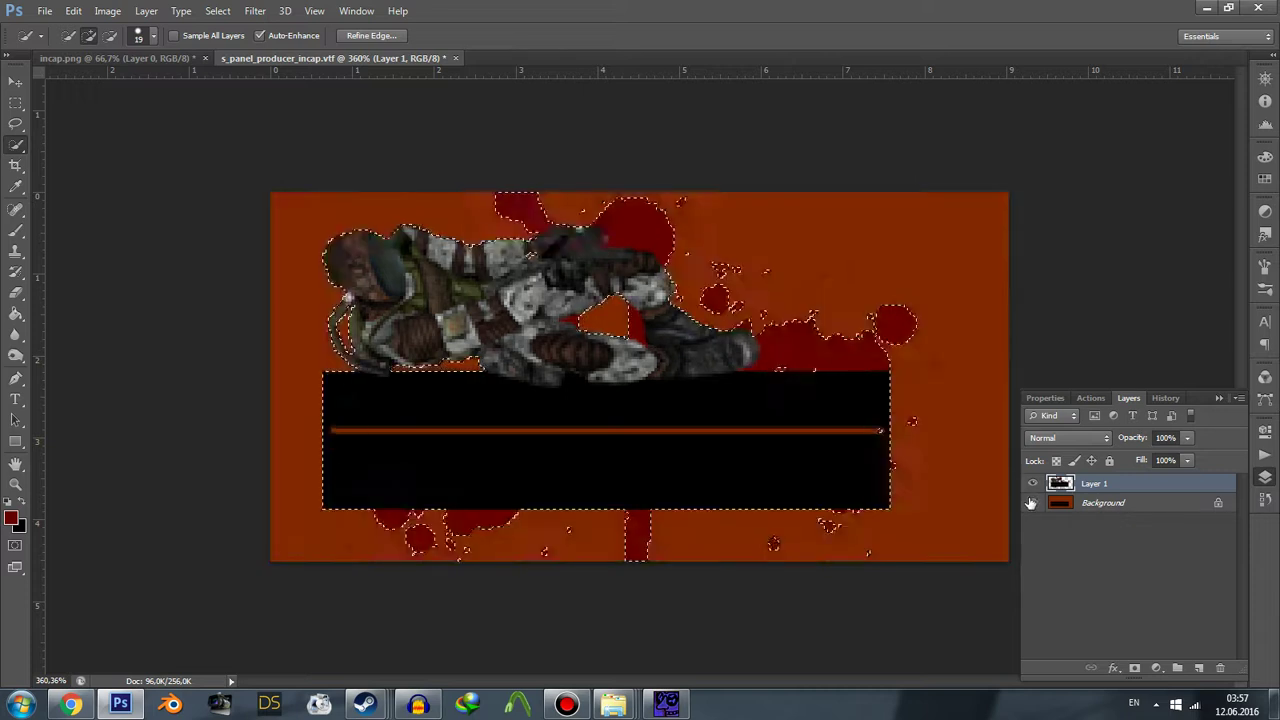
click(1265, 377)
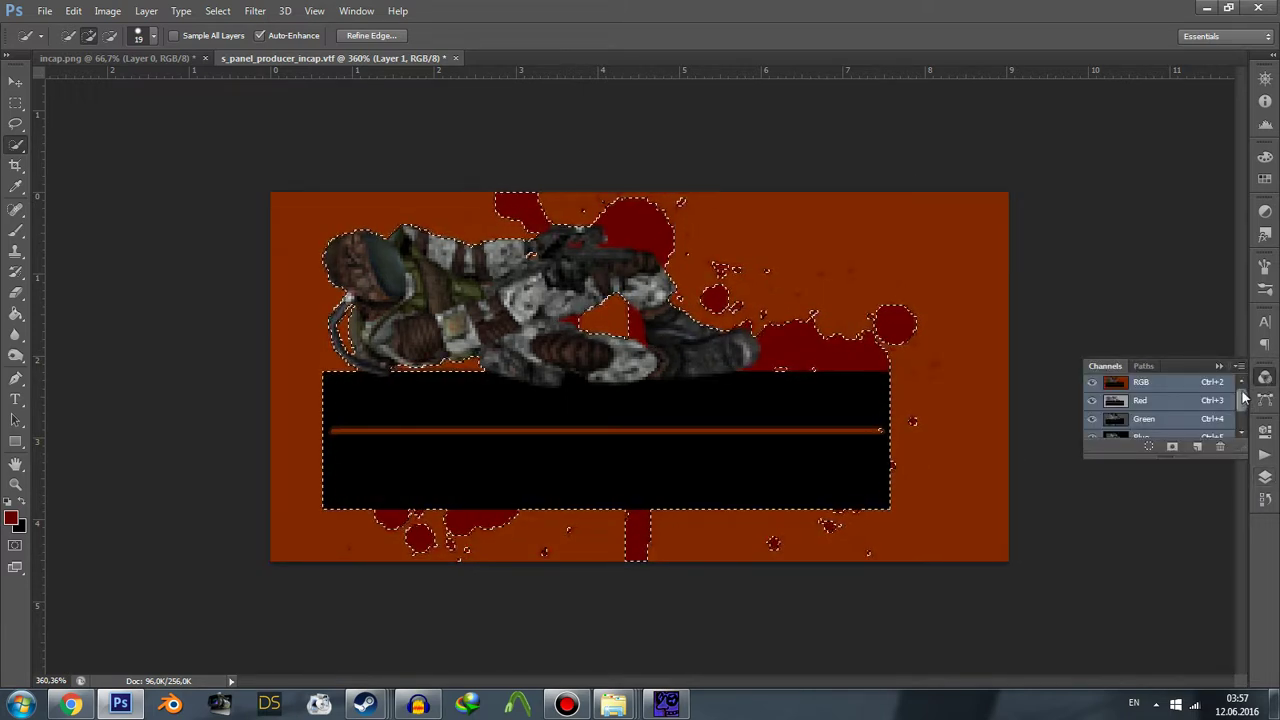
drag(1244, 398, 1205, 430)
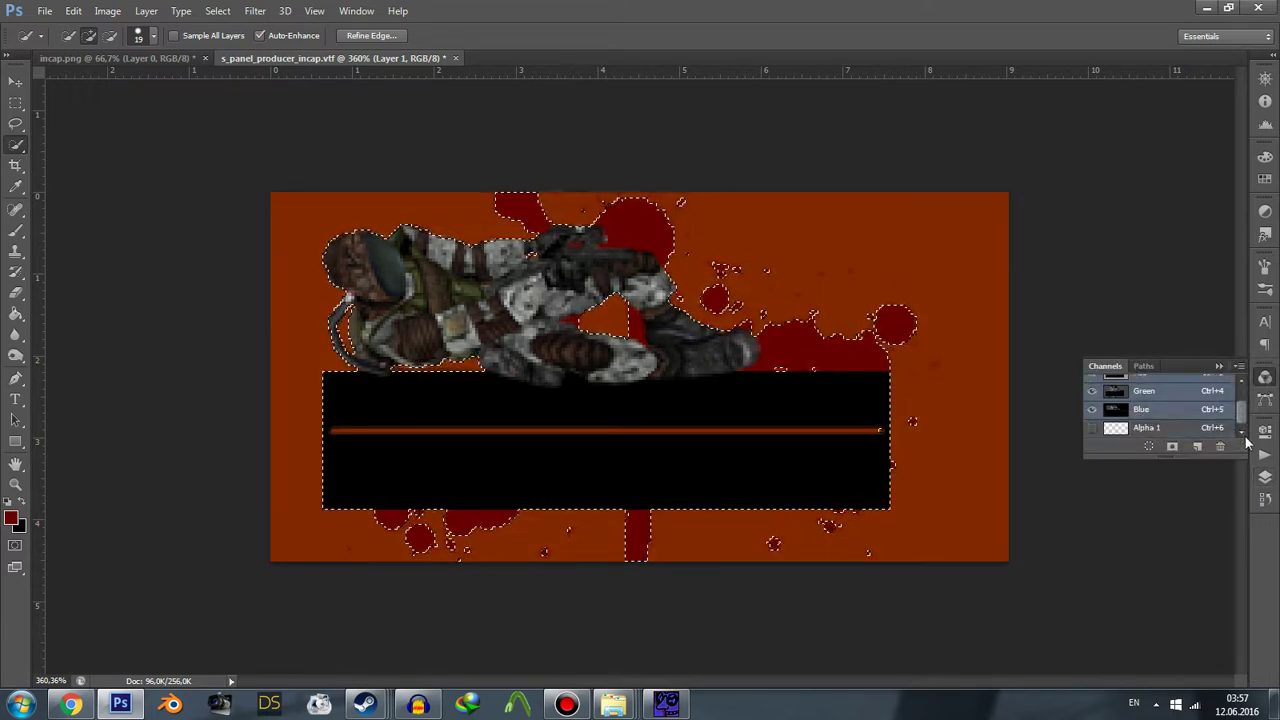
click(1145, 428)
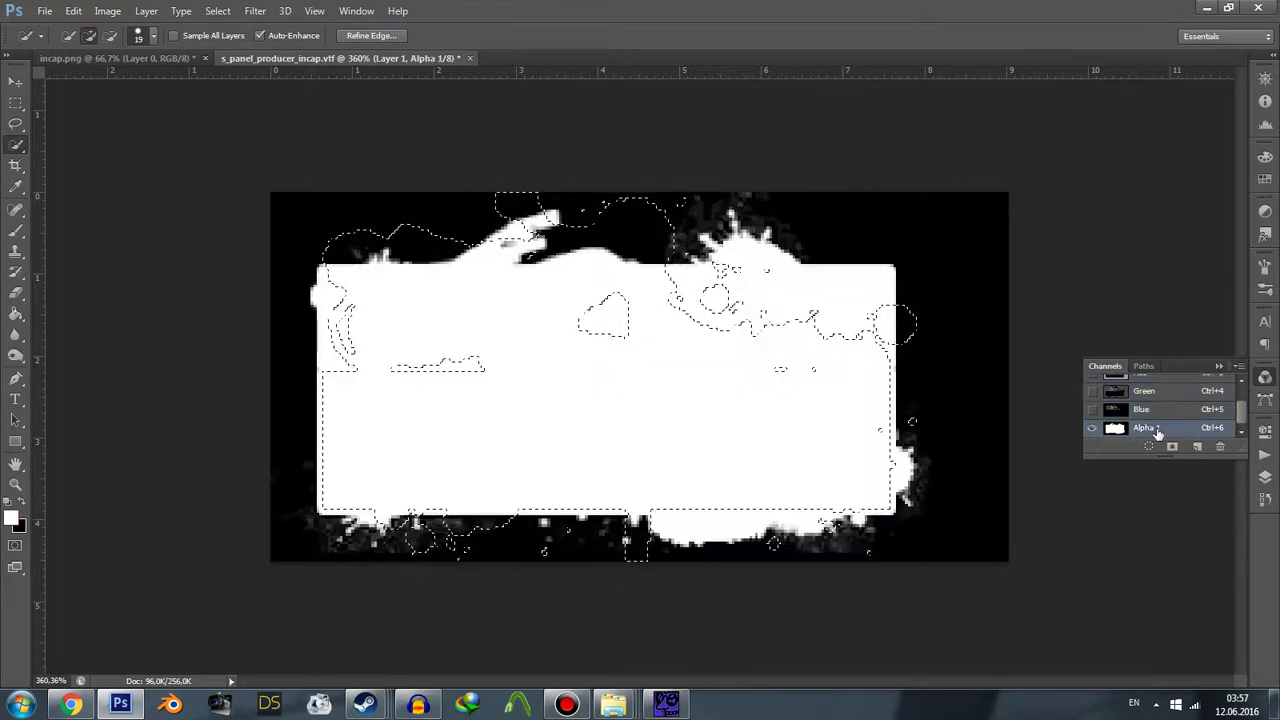
click(1221, 447)
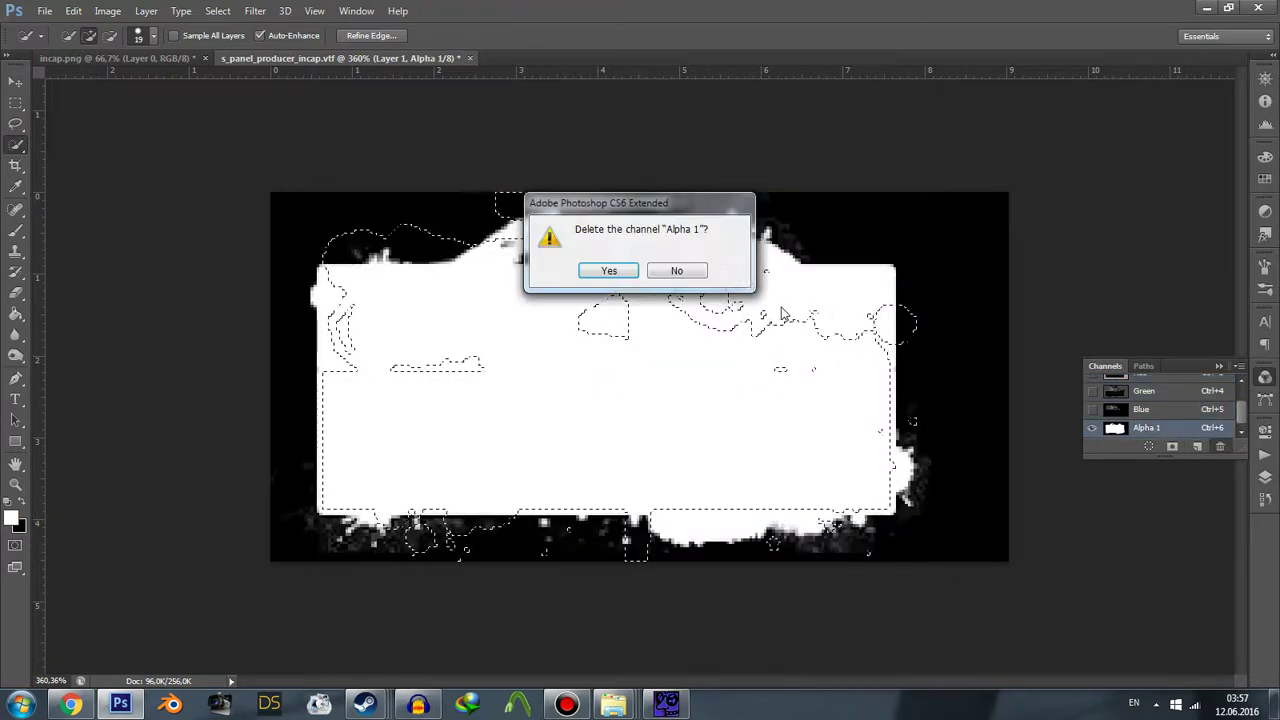
click(636, 272)
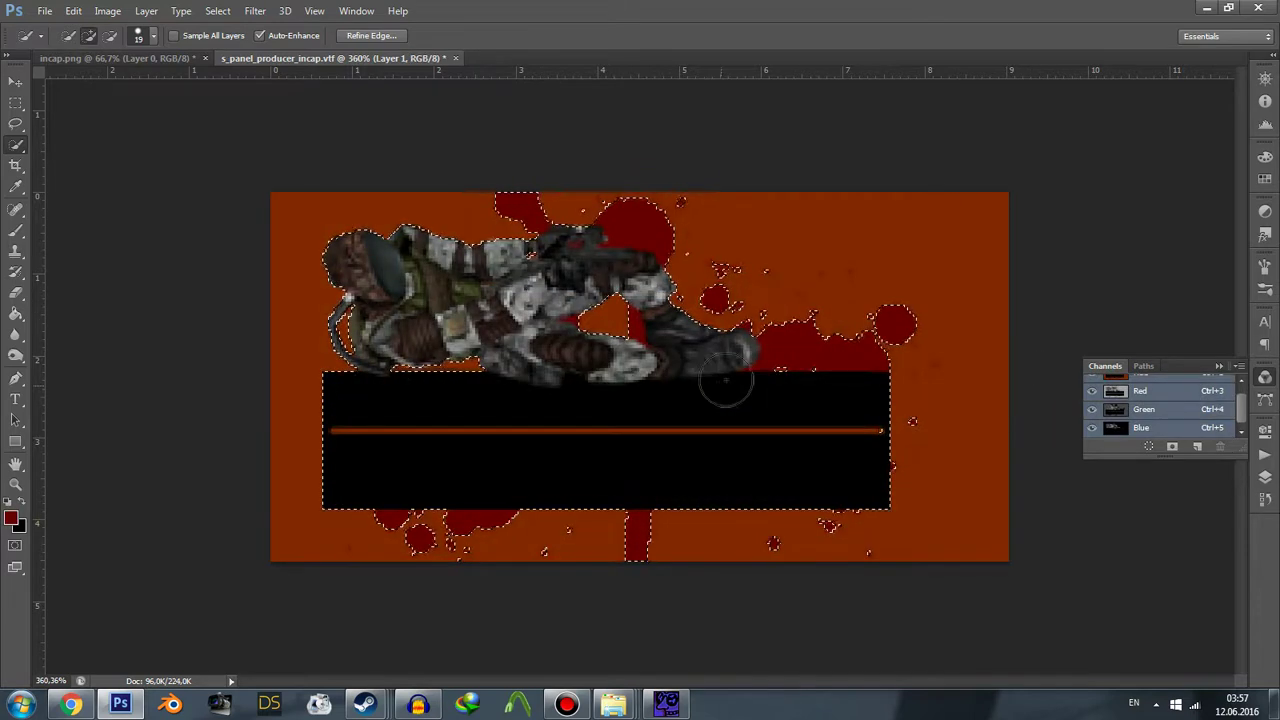
Add a new Alpha 1 channel, fill the selection white, and view RGB with the mask overlaid.
click(1198, 449)
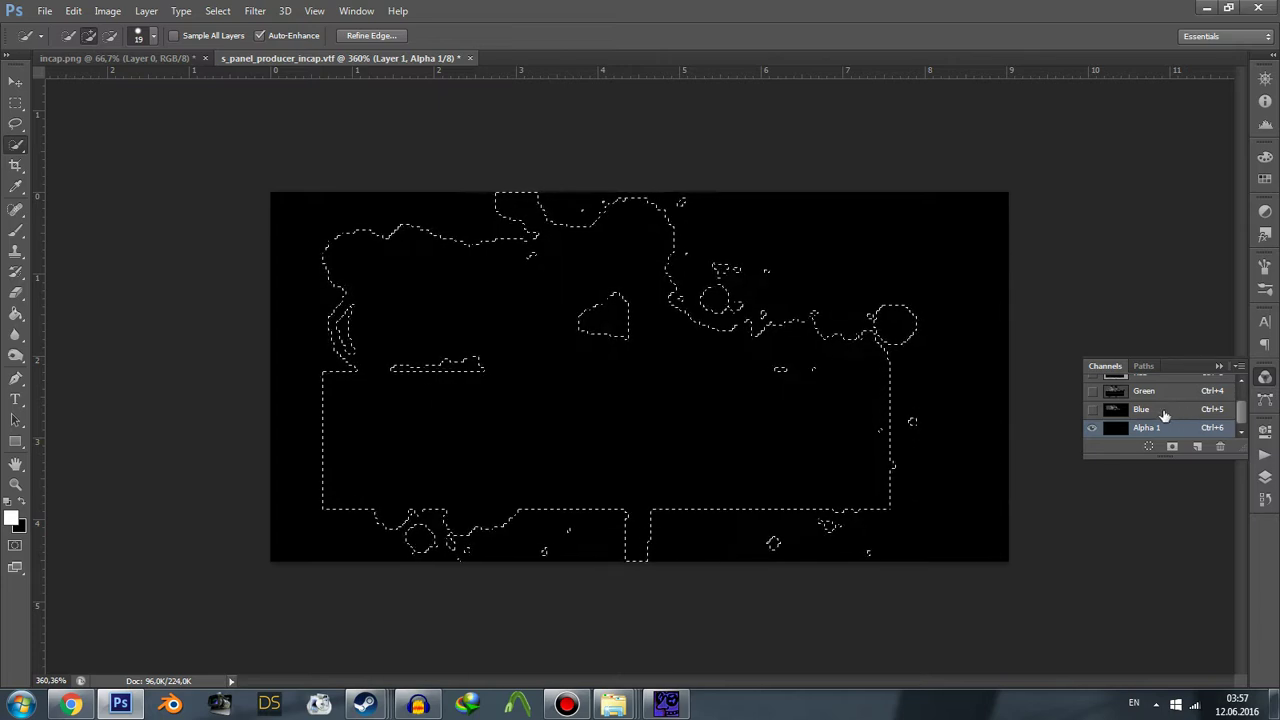
click(1093, 427)
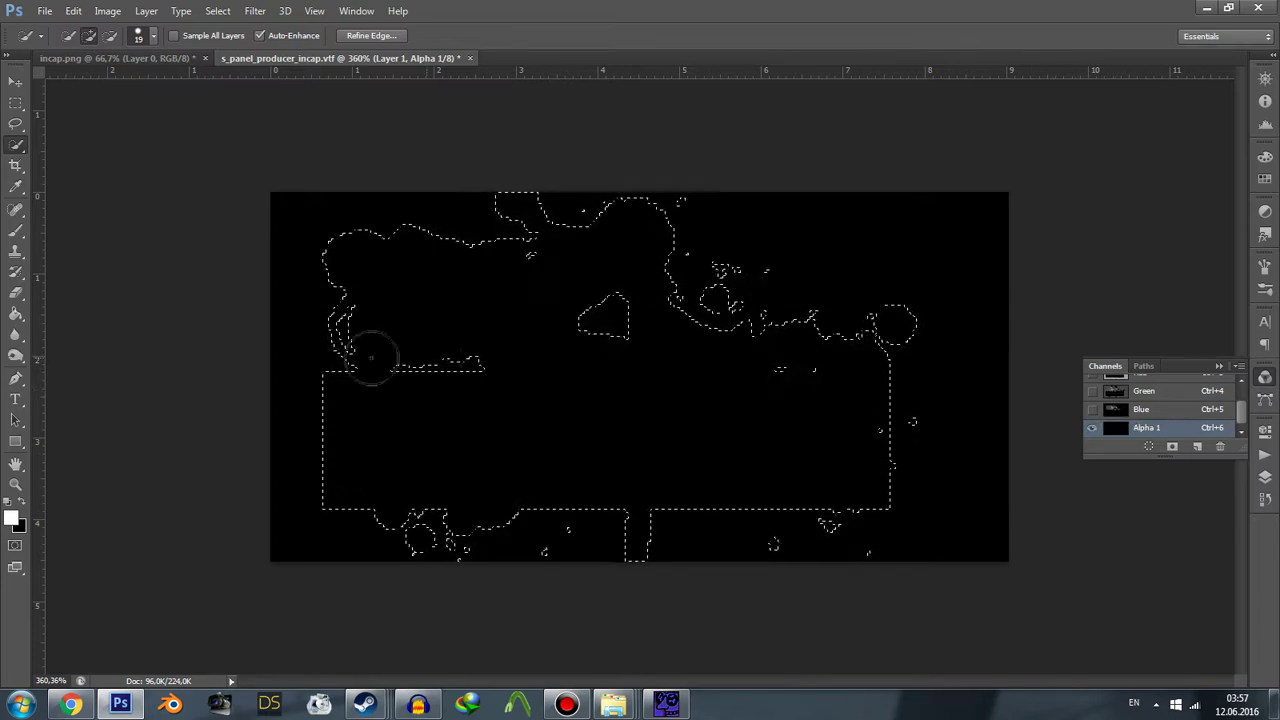
click(15, 316)
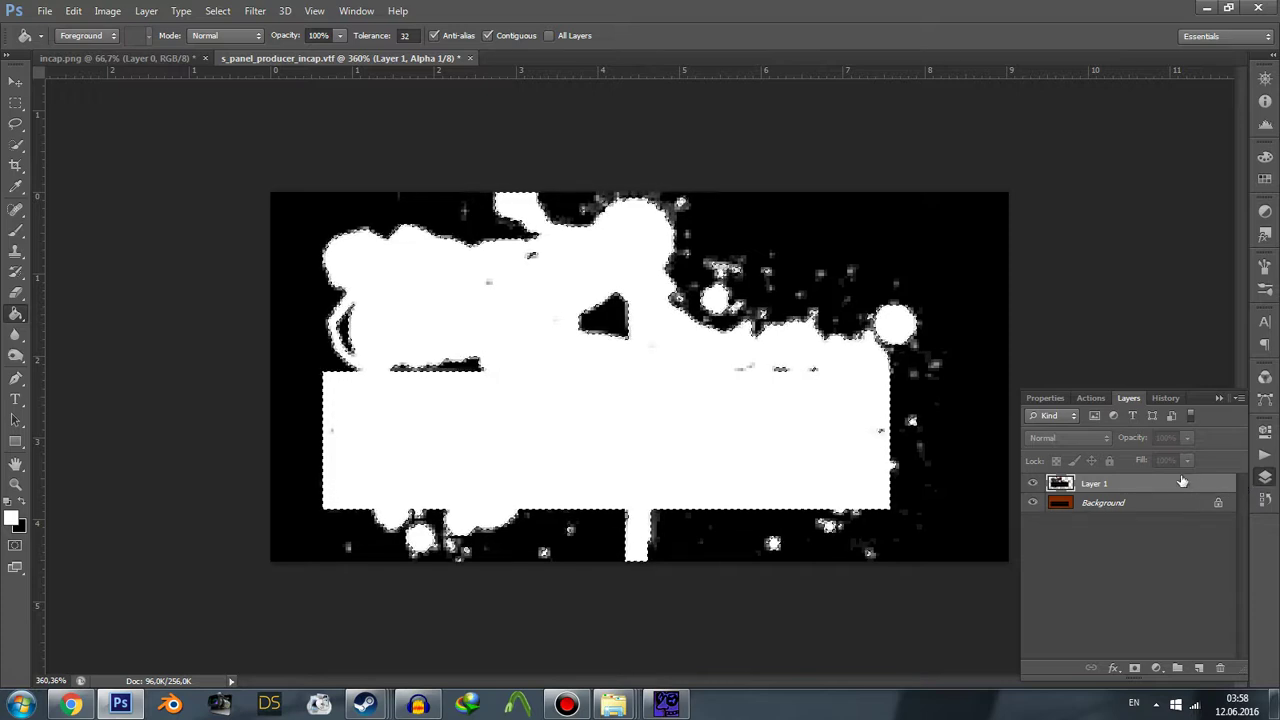
click(1265, 377)
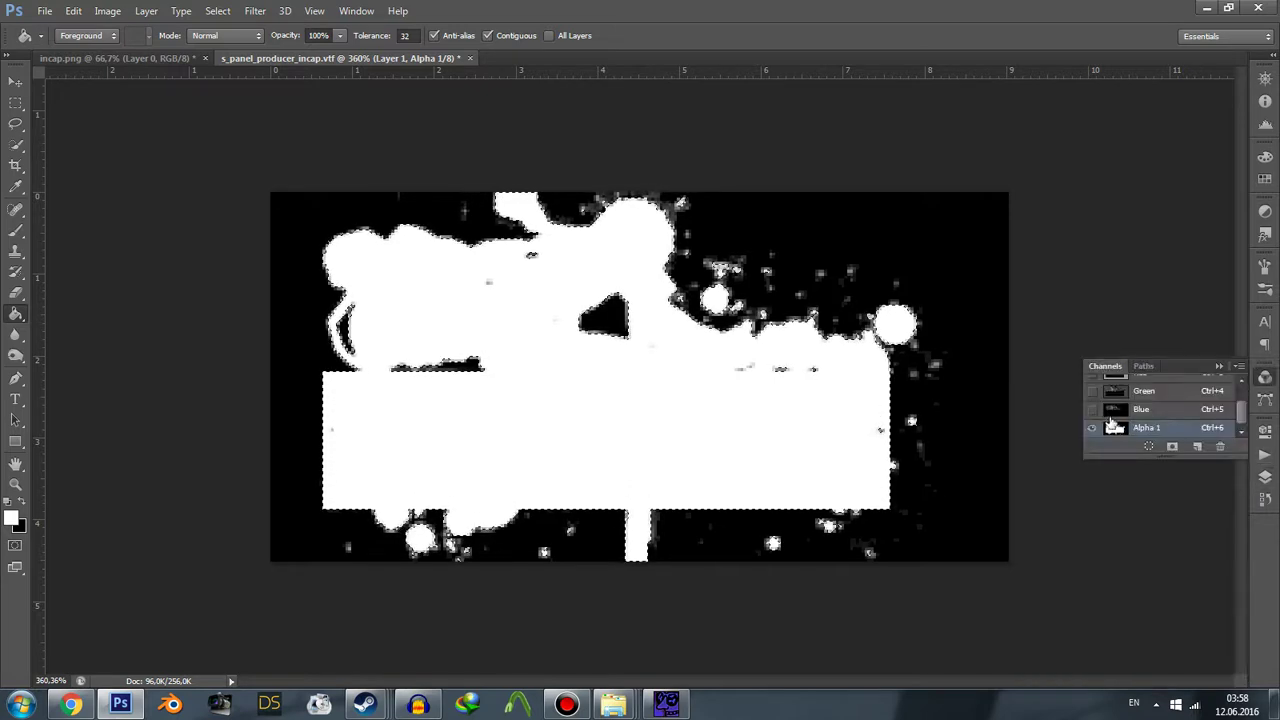
click(1092, 383)
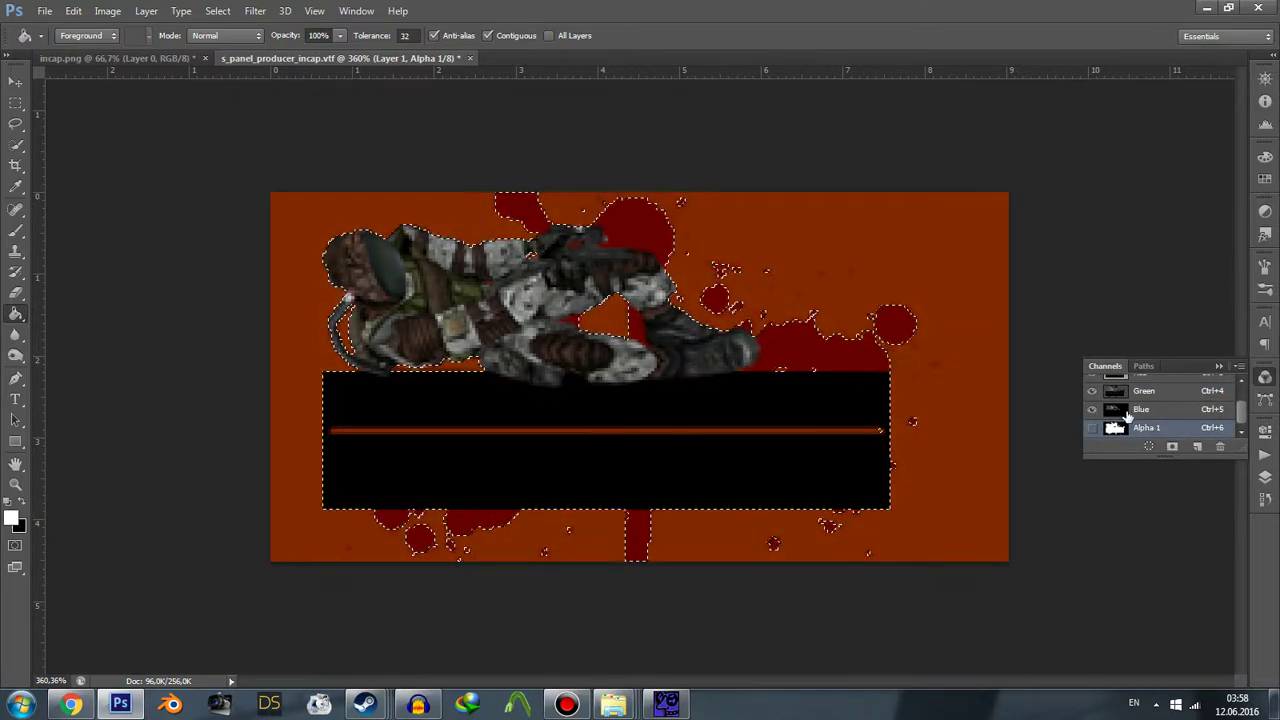
Hide the mask overlay and flatten both layers into a single Background layer.
click(1093, 429)
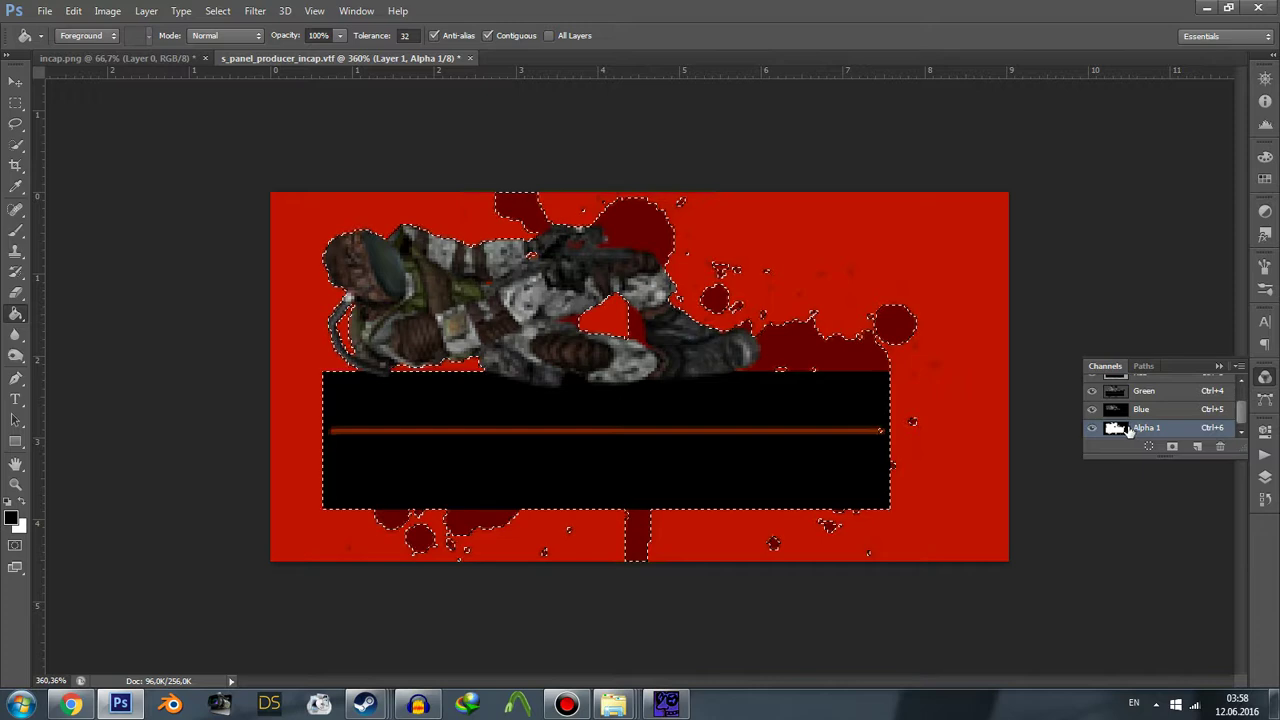
scroll(1095, 433, up, 2)
scroll(1095, 433, down, 2)
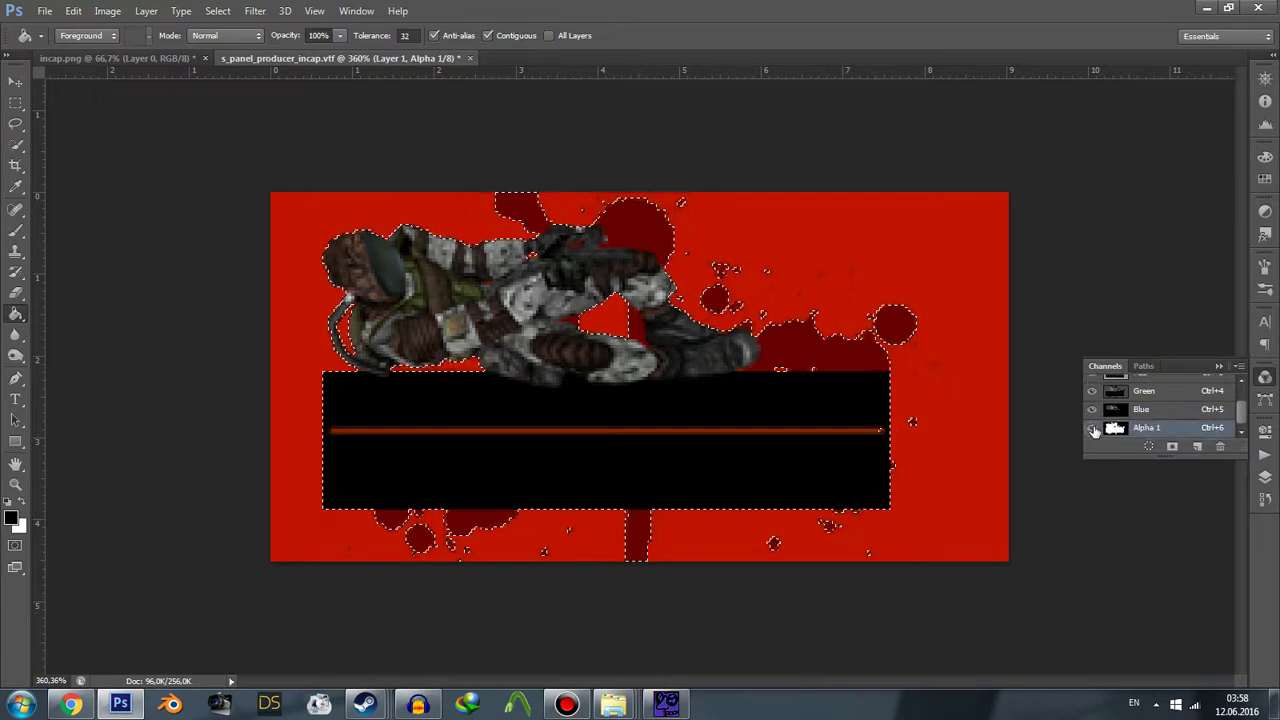
click(1264, 478)
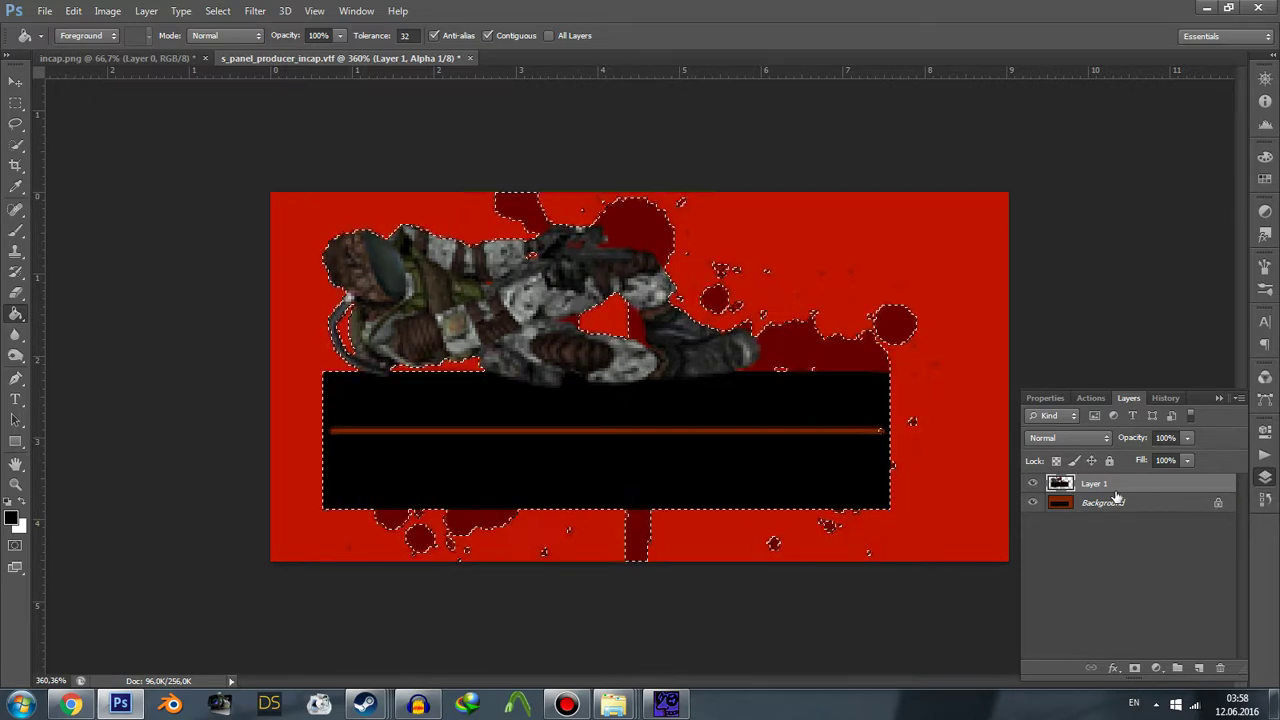
shift+click(1118, 506)
right_click(1117, 501)
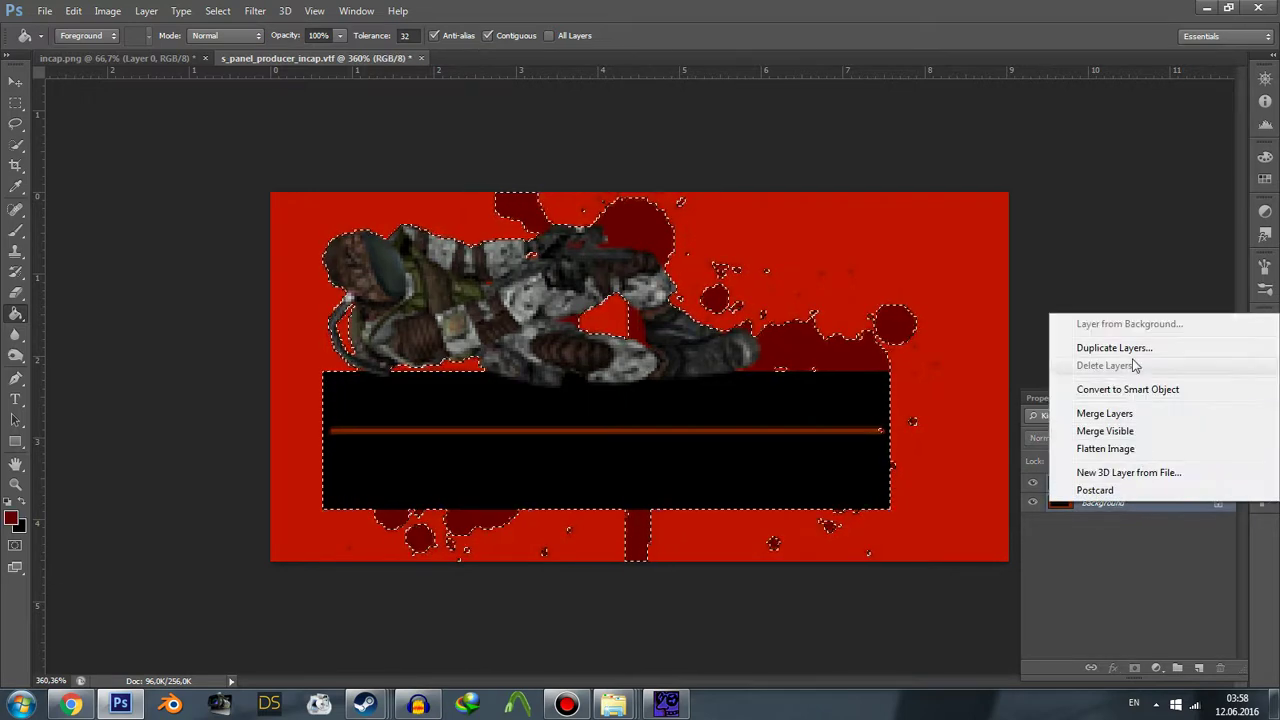
click(1117, 415)
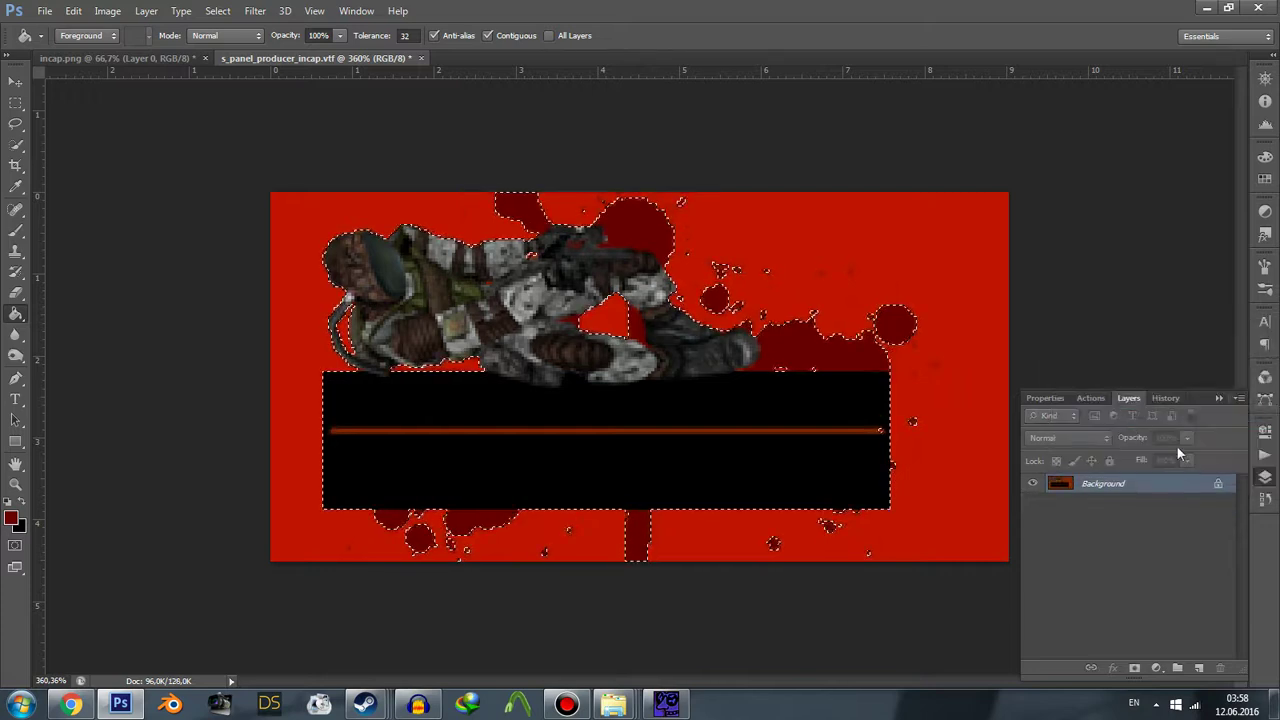
Show the Alpha 1 mask as an overlay on the flattened artwork.
click(1263, 478)
click(1265, 376)
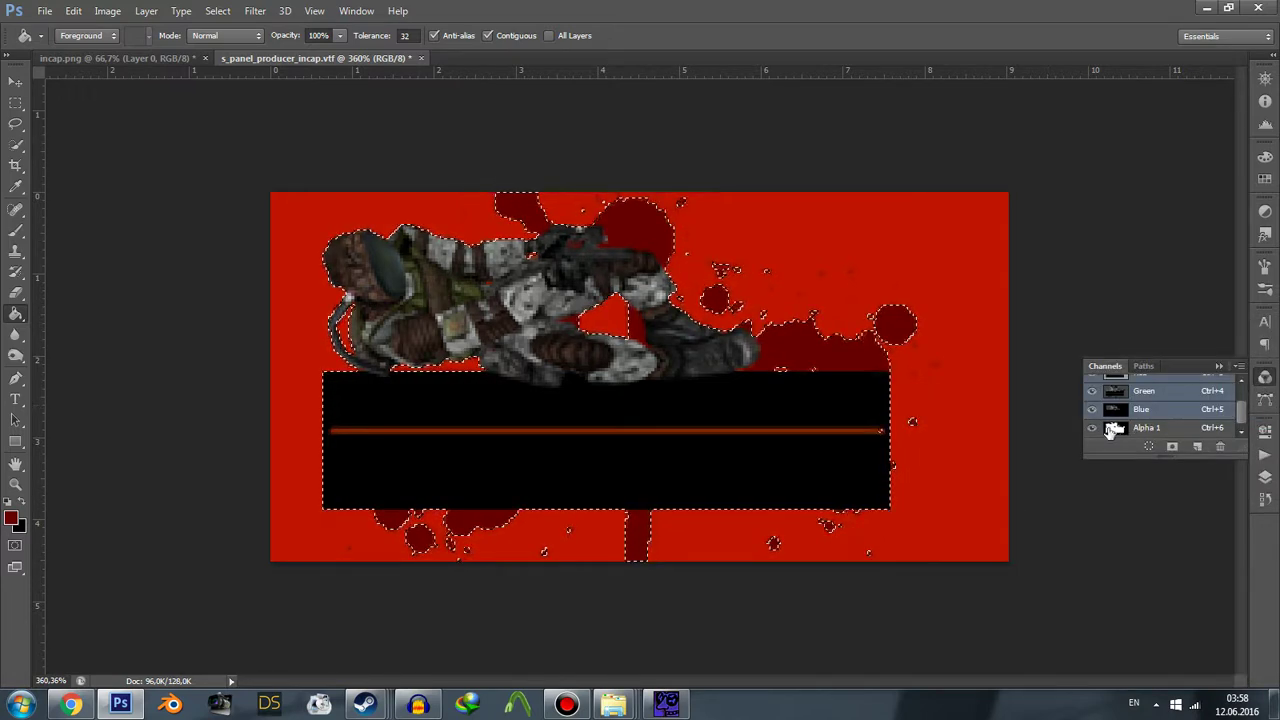
click(1093, 428)
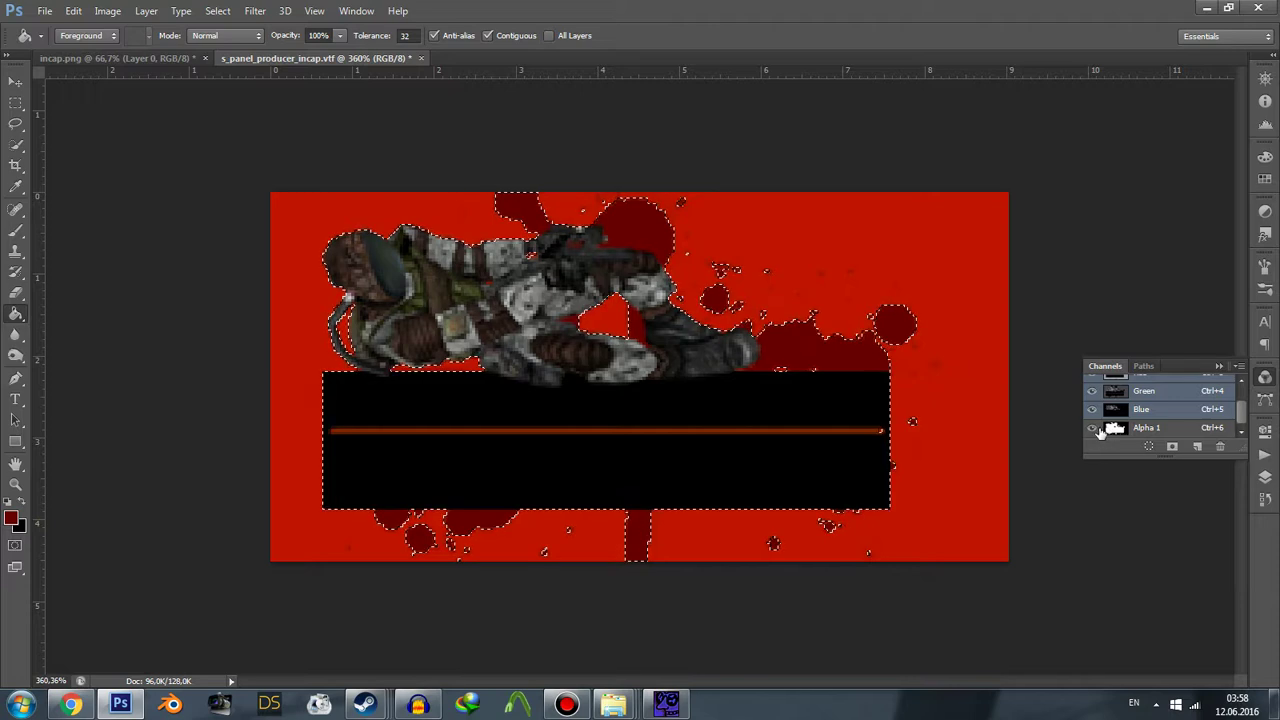
Close the channels view and deselect the current selection on the canvas.
click(1265, 384)
click(15, 147)
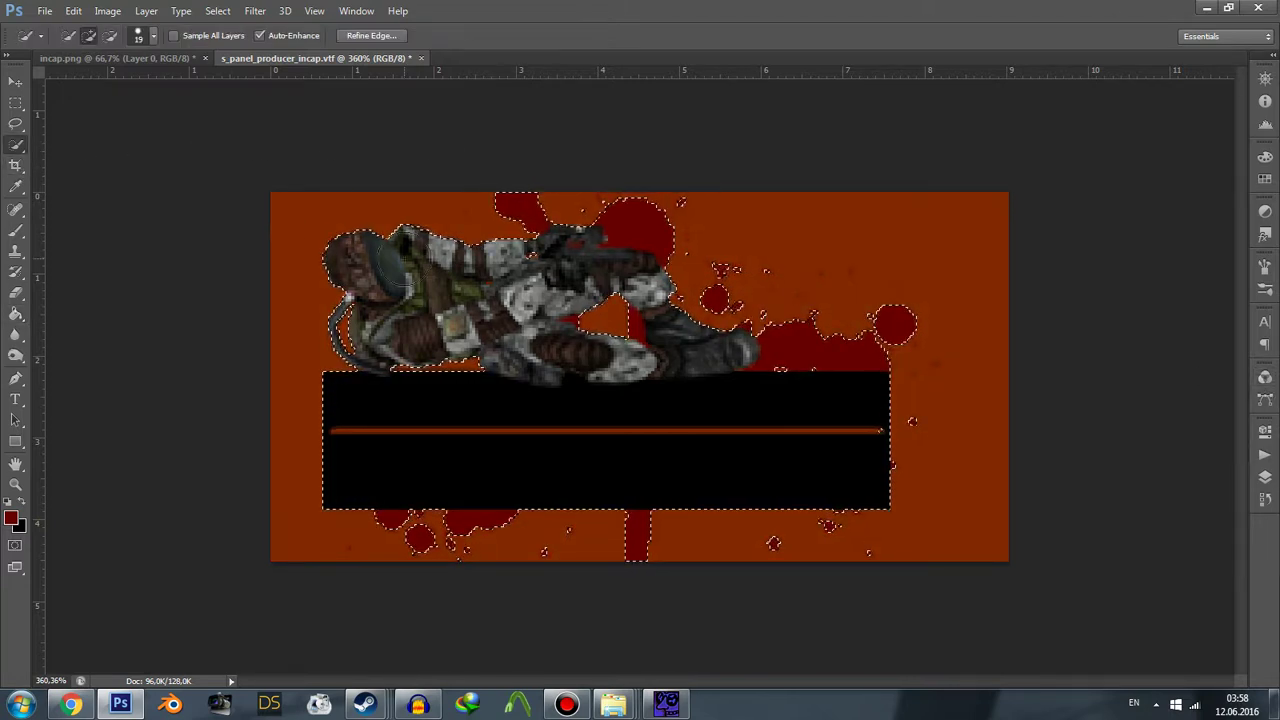
right_click(407, 261)
click(437, 273)
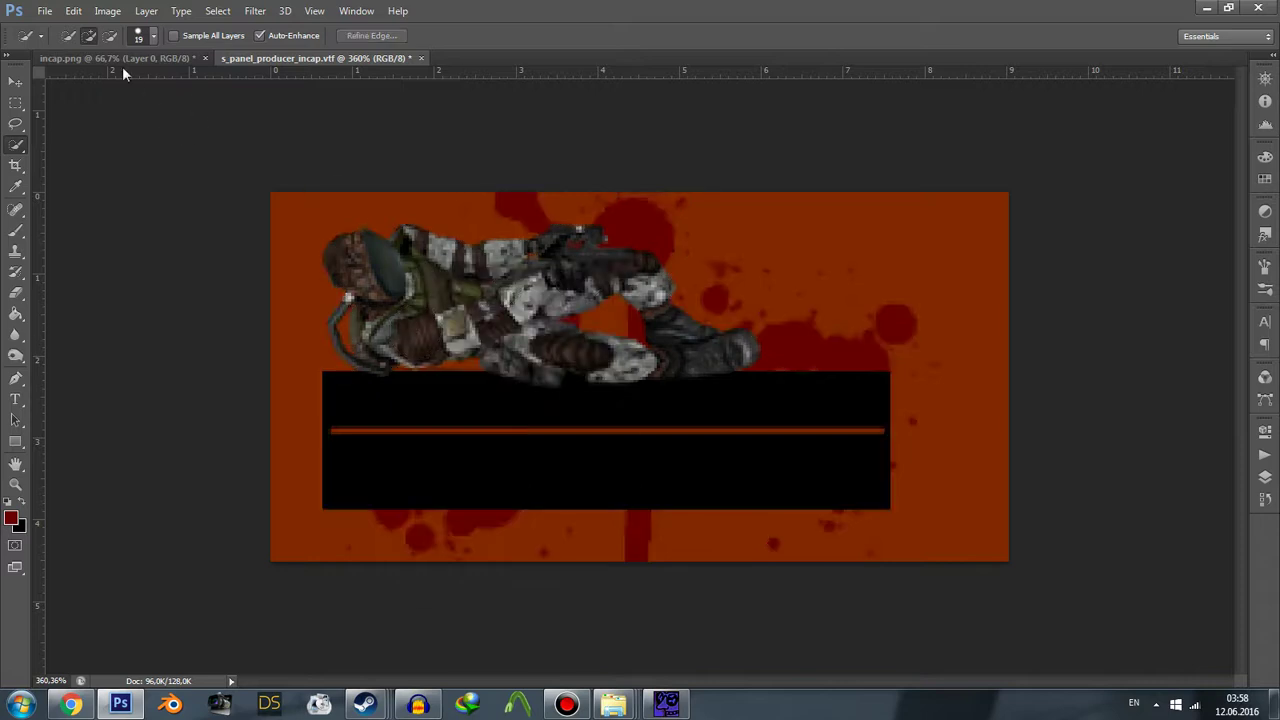
scroll(440, 262, down, 3)
Replace s_panel_producer_incap.vtf without mipmaps or thumbnail, then open it from the tutorial folder.
click(45, 11)
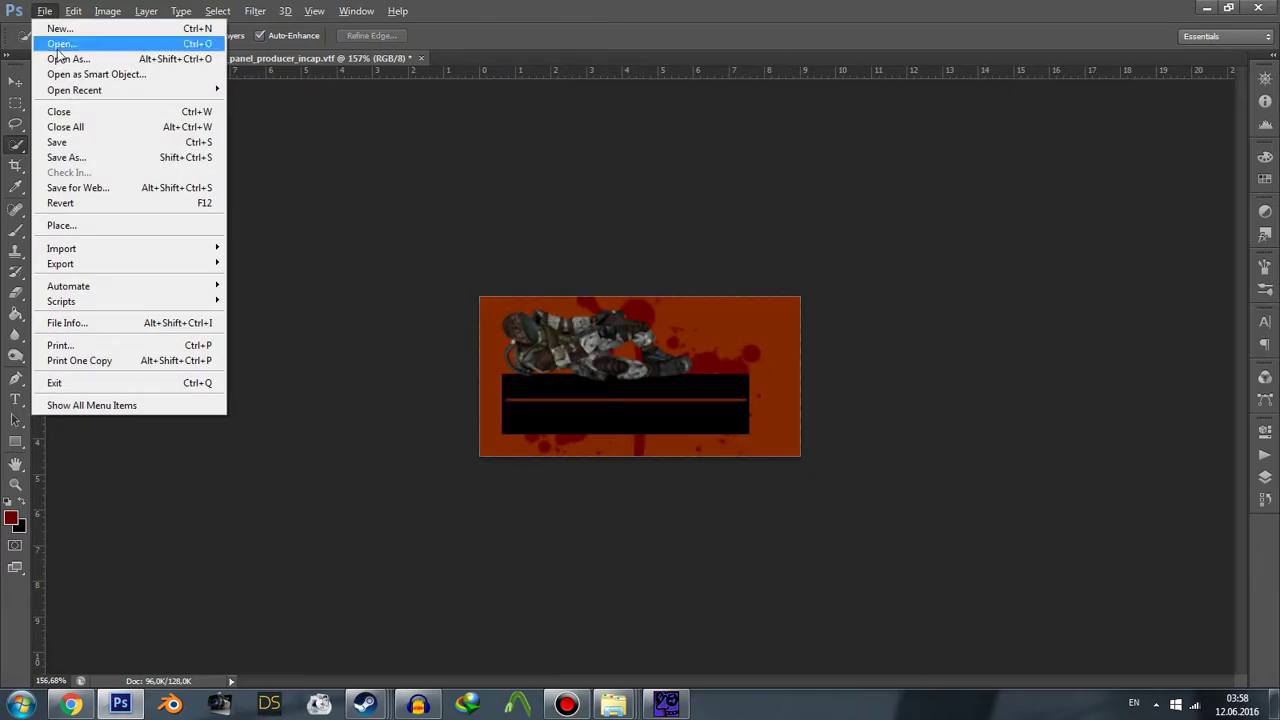
click(75, 158)
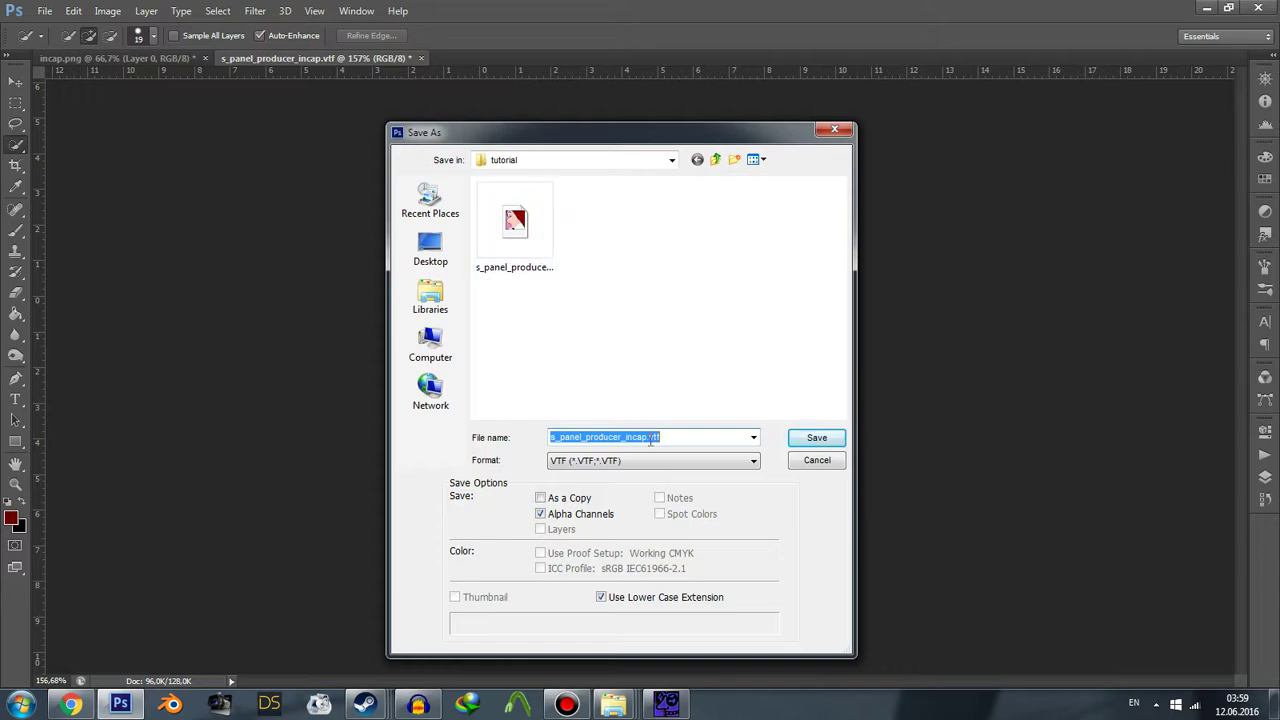
click(527, 246)
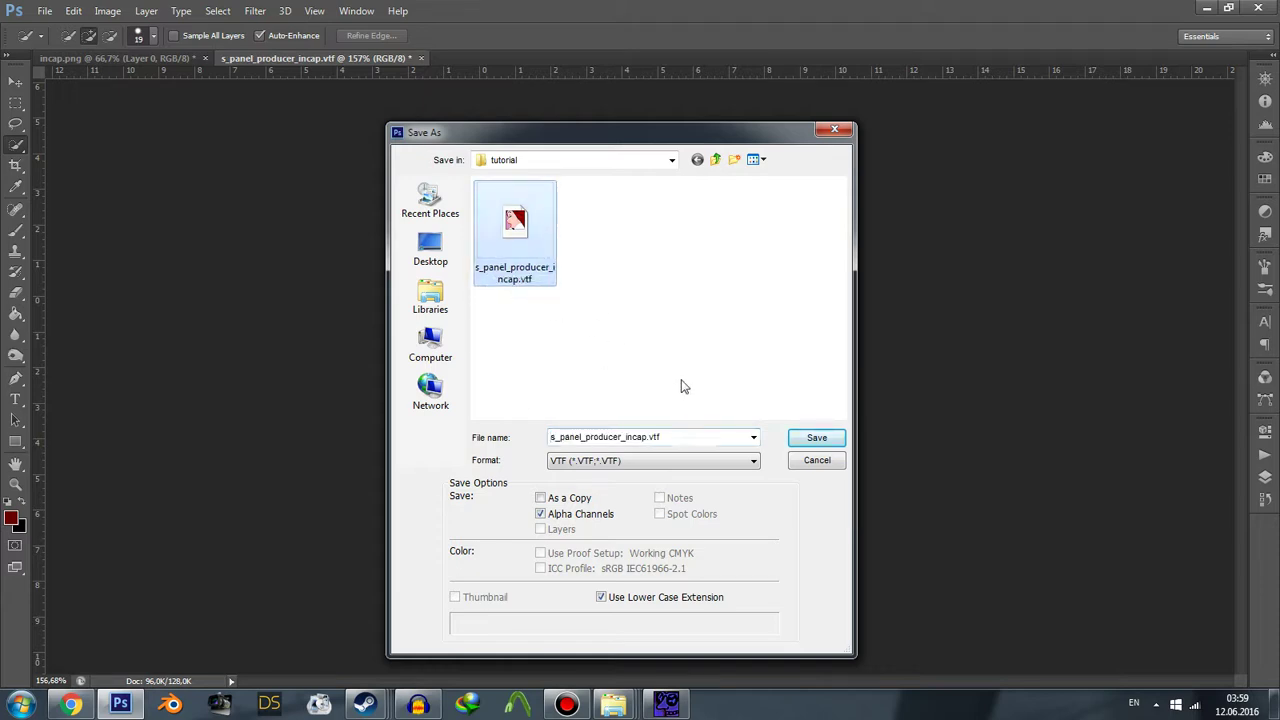
click(810, 439)
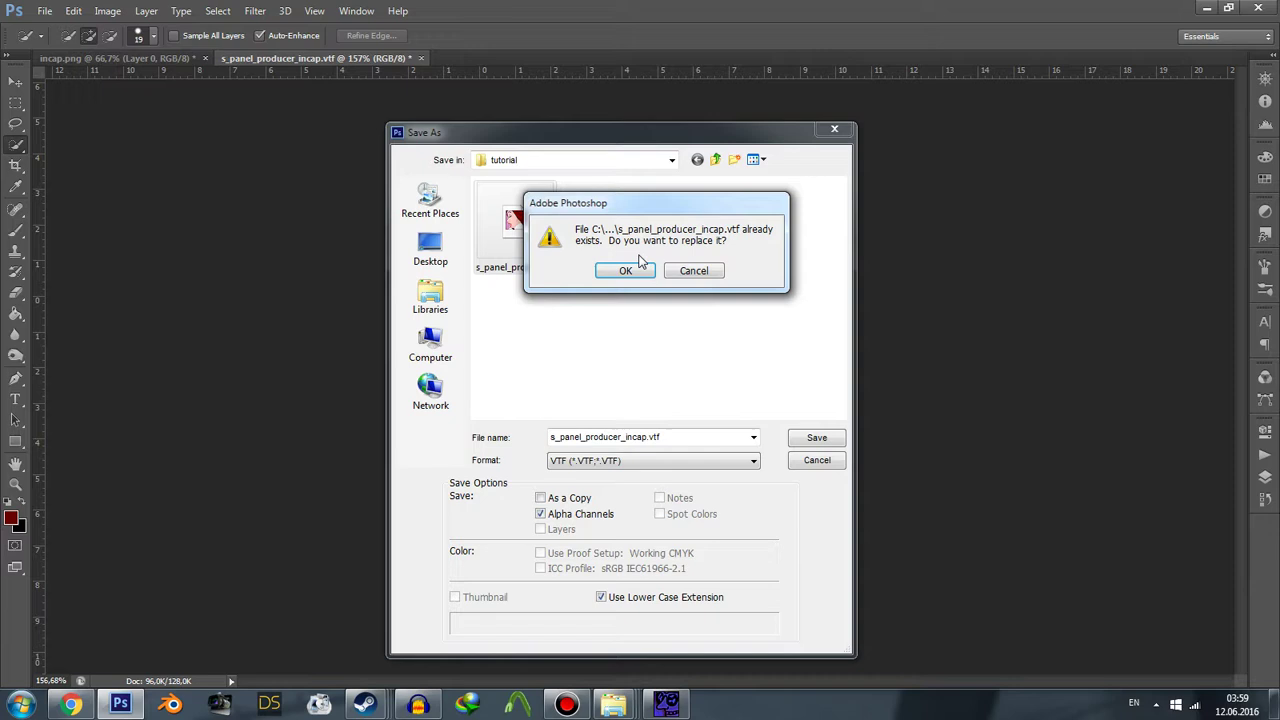
click(626, 271)
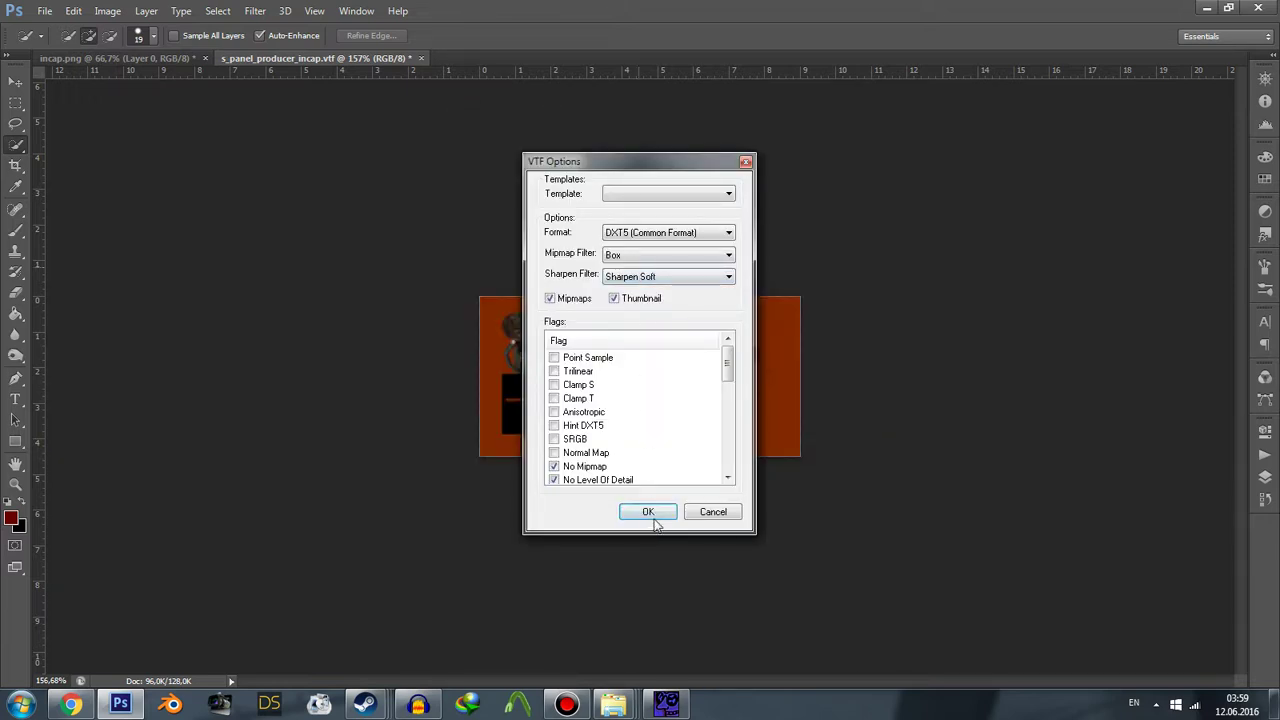
click(612, 299)
click(648, 511)
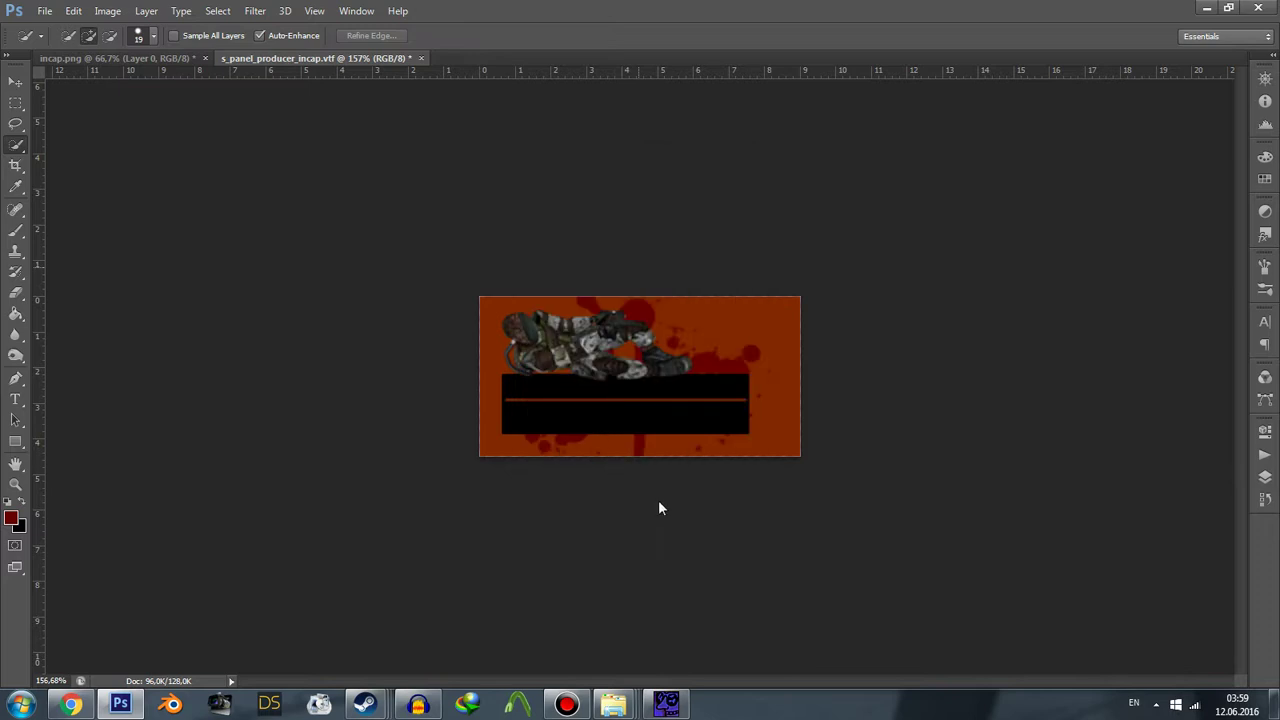
mouse_move(614, 705)
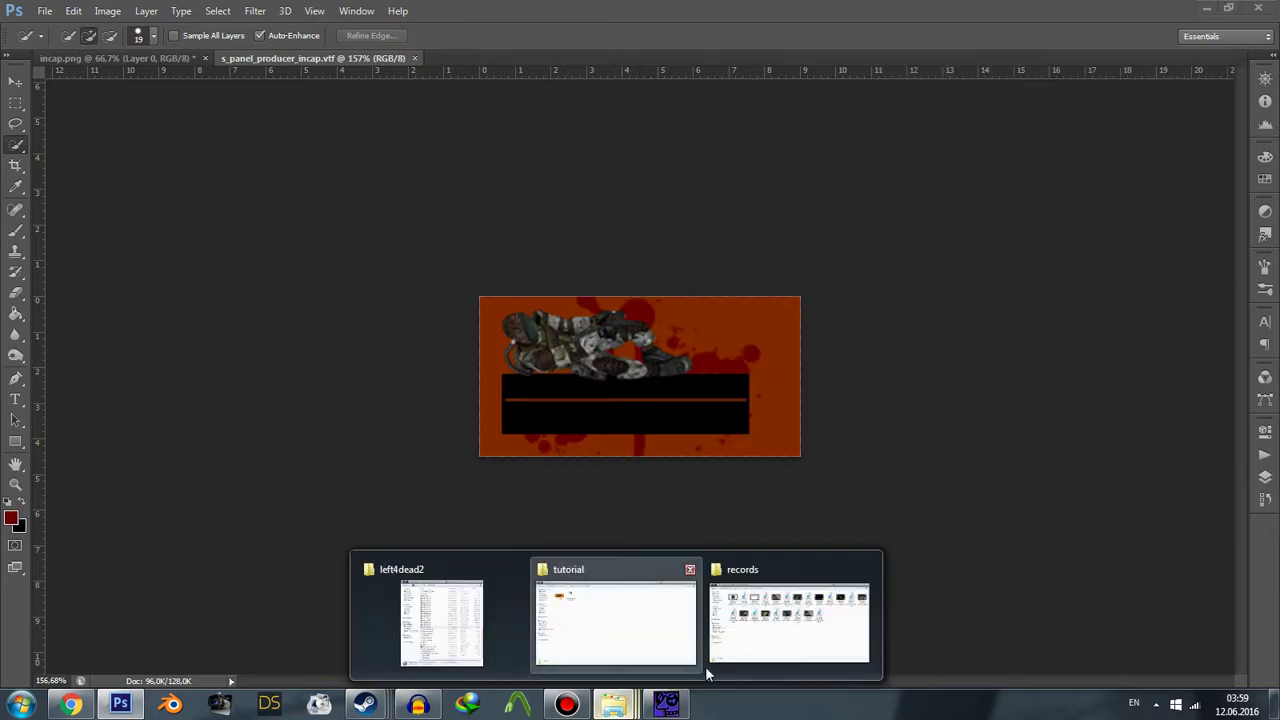
click(563, 598)
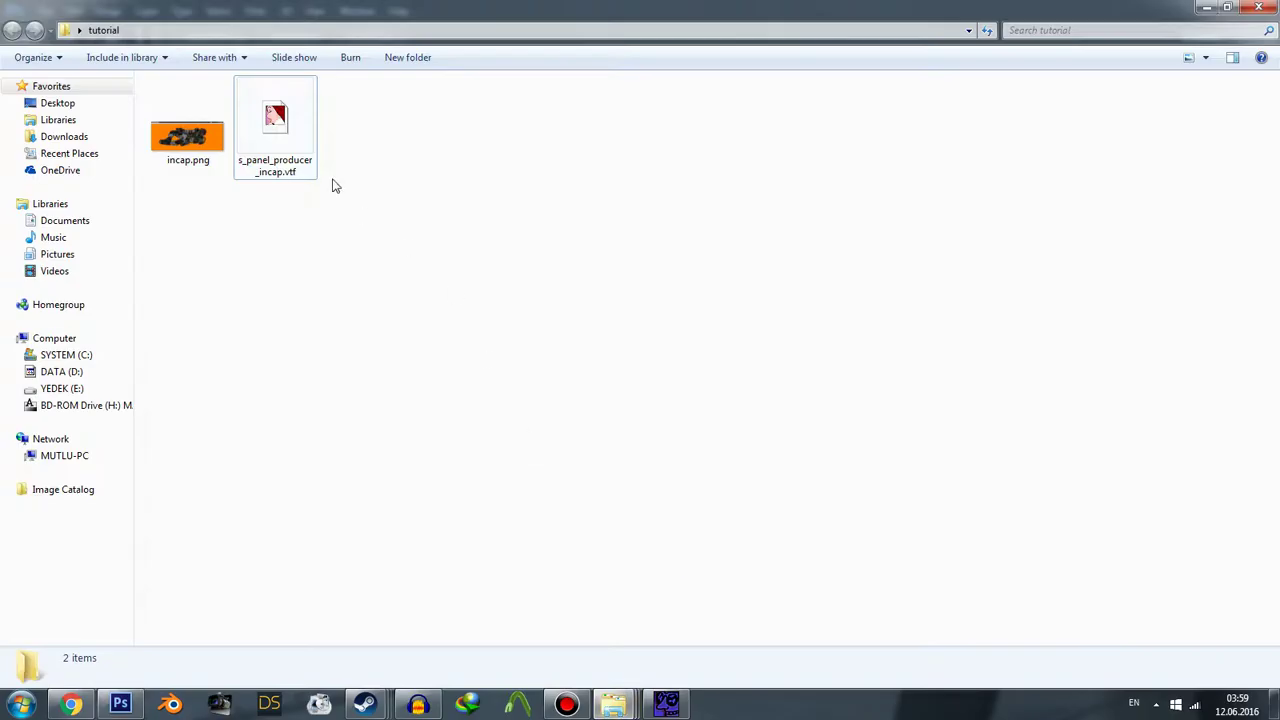
click(288, 122)
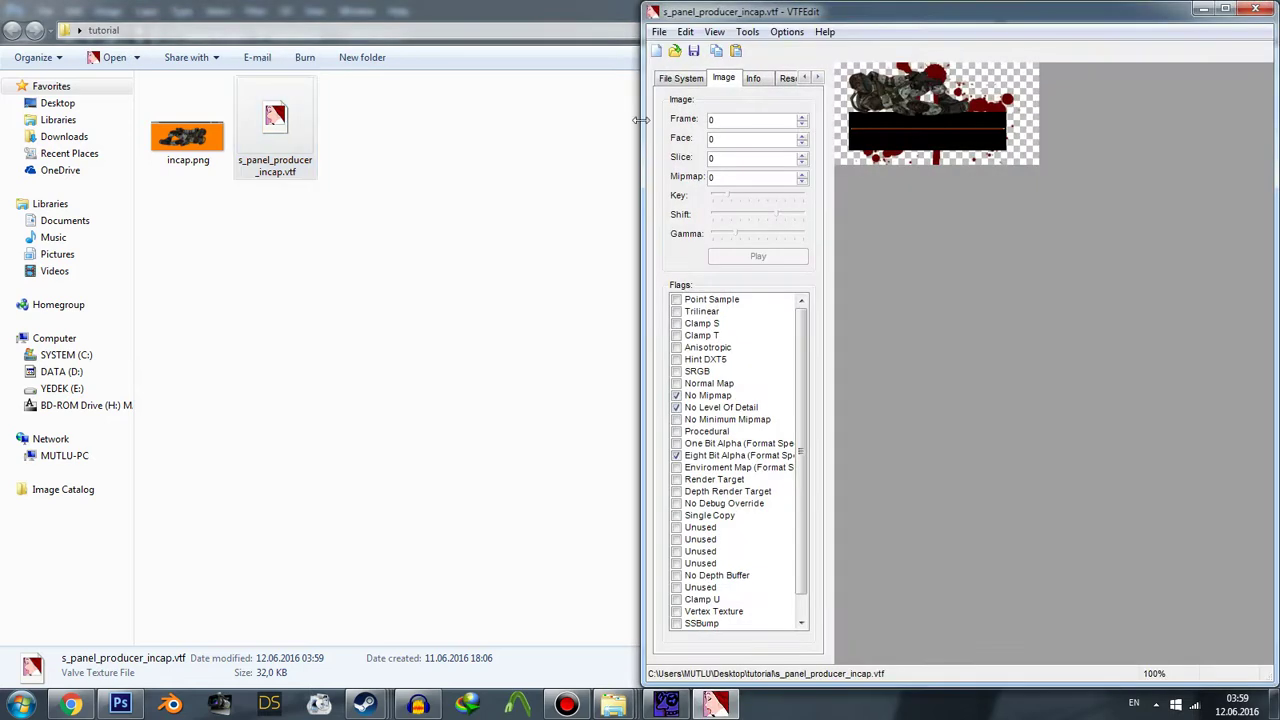
Maximize VTFEdit and inspect the texture's transparency at 400%, actual size, then 200%.
drag(925, 7, 712, 7)
double_click(712, 7)
right_click(301, 102)
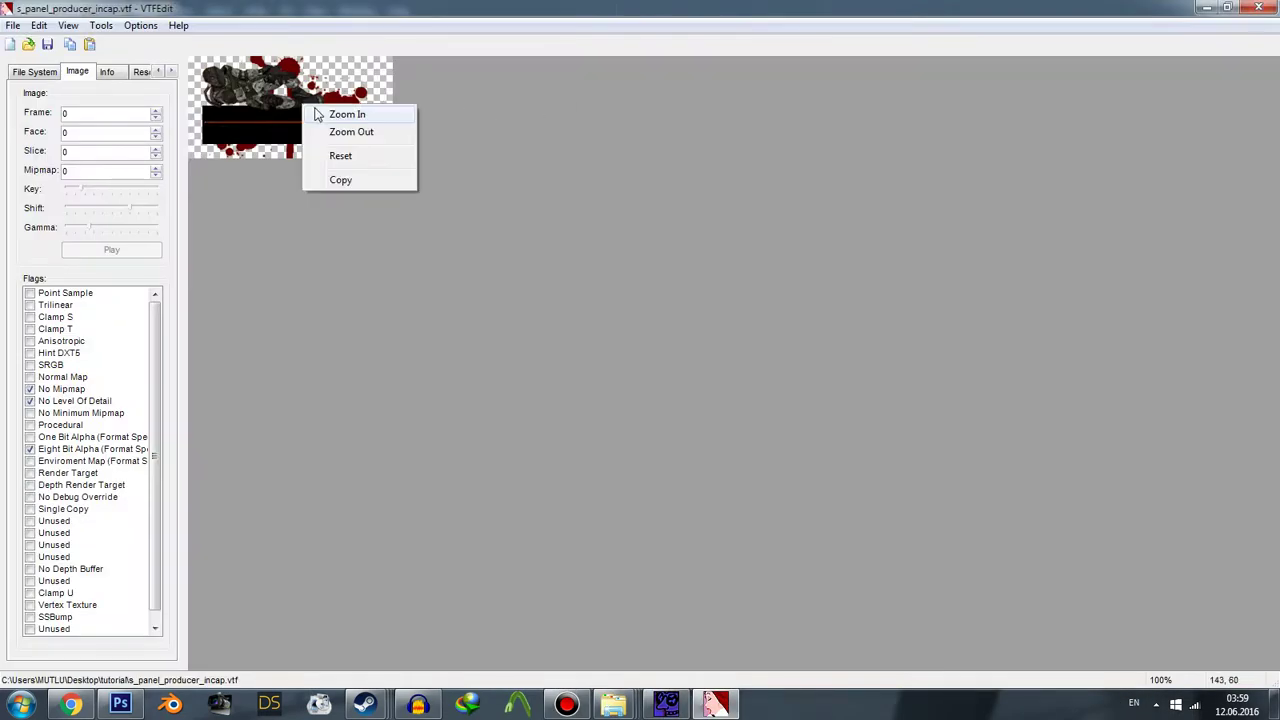
click(327, 115)
right_click(325, 117)
click(348, 131)
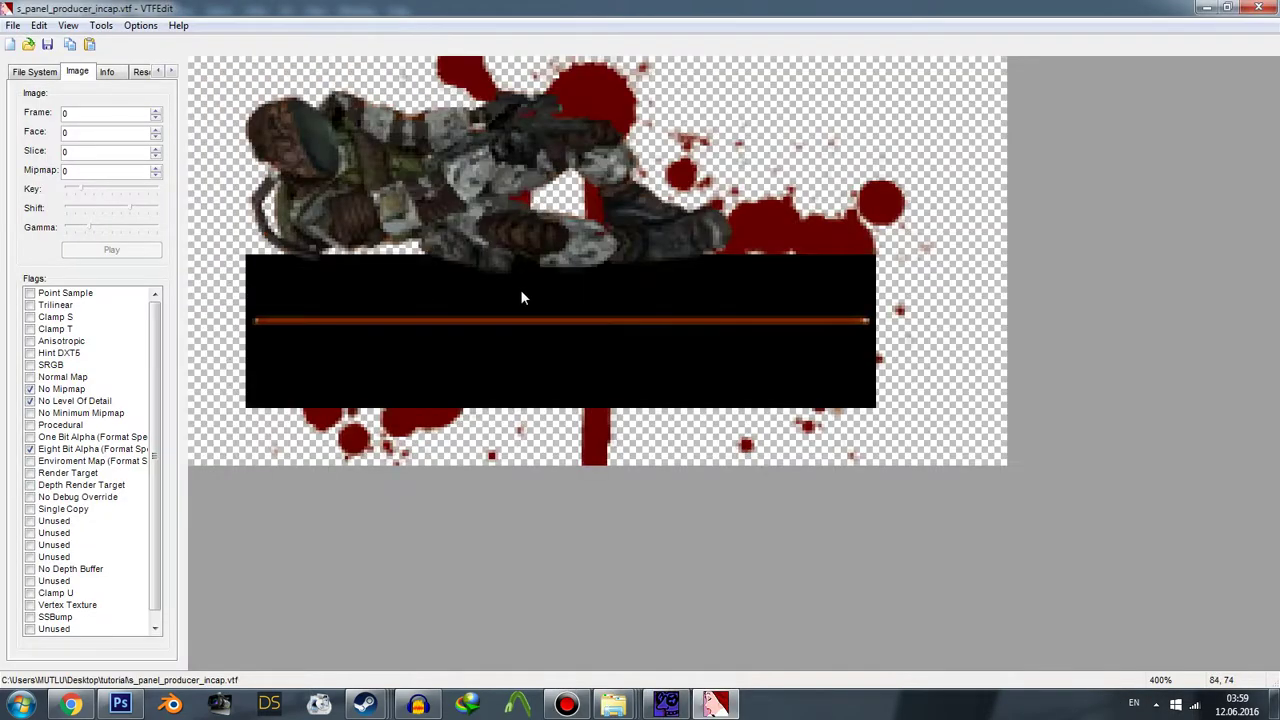
right_click(540, 180)
click(563, 205)
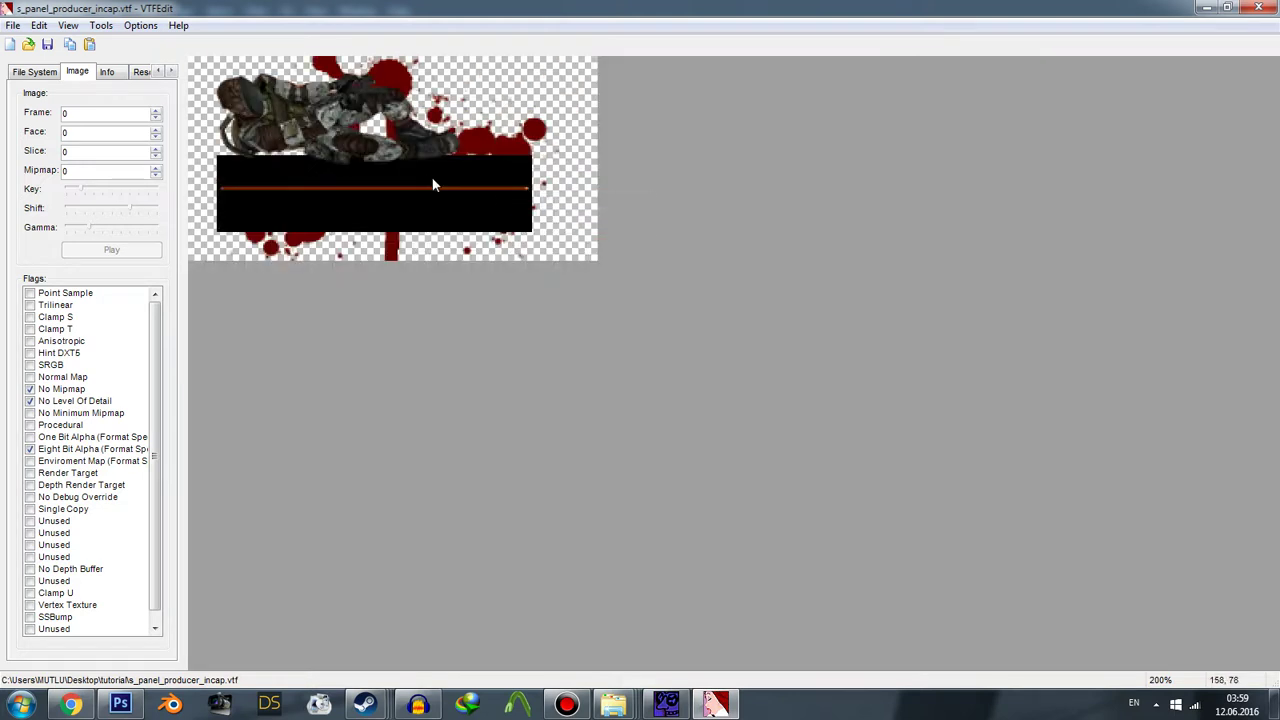
right_click(417, 172)
click(447, 200)
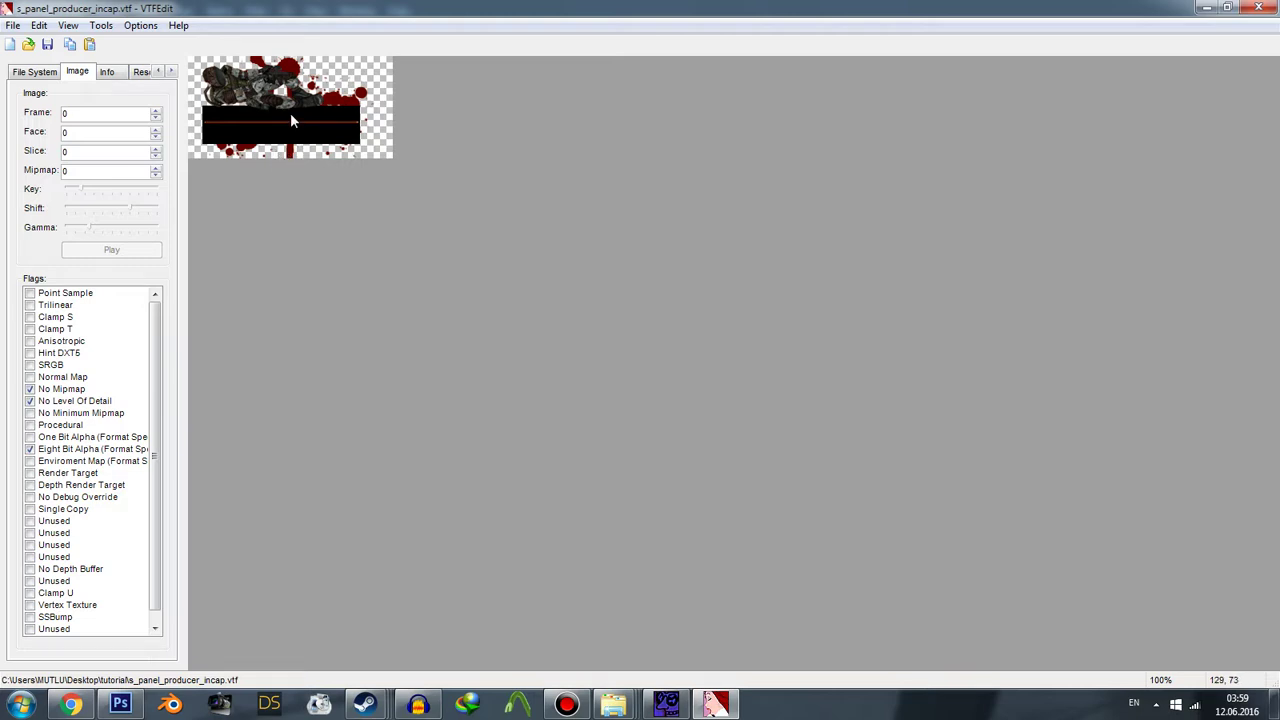
right_click(290, 114)
click(302, 121)
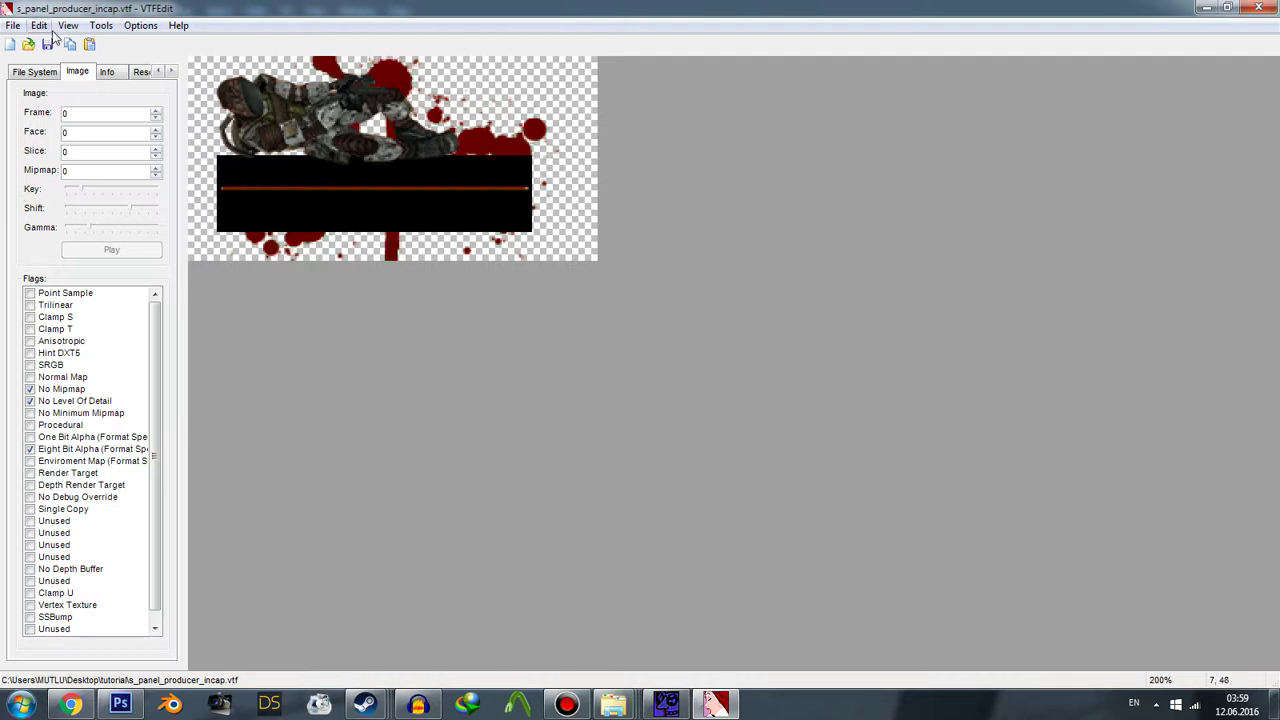
Turn off the alpha mask to show the full orange panel, viewing it at 200%.
click(100, 25)
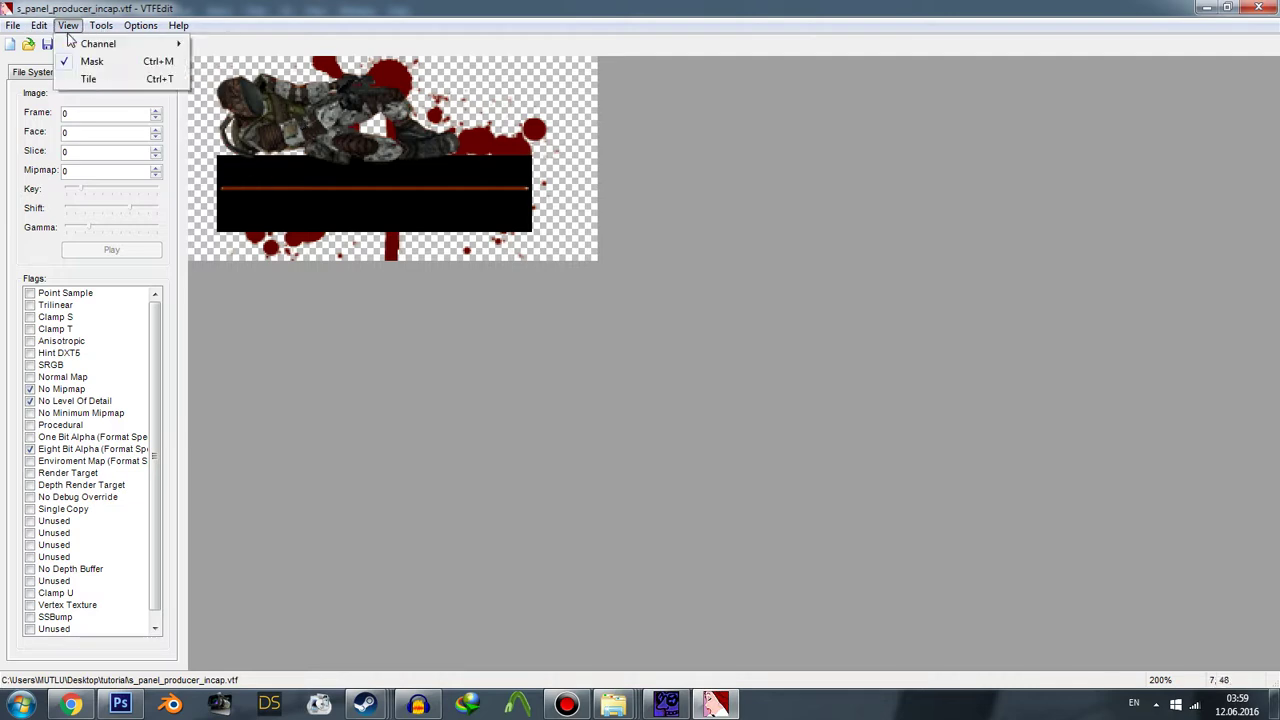
click(80, 61)
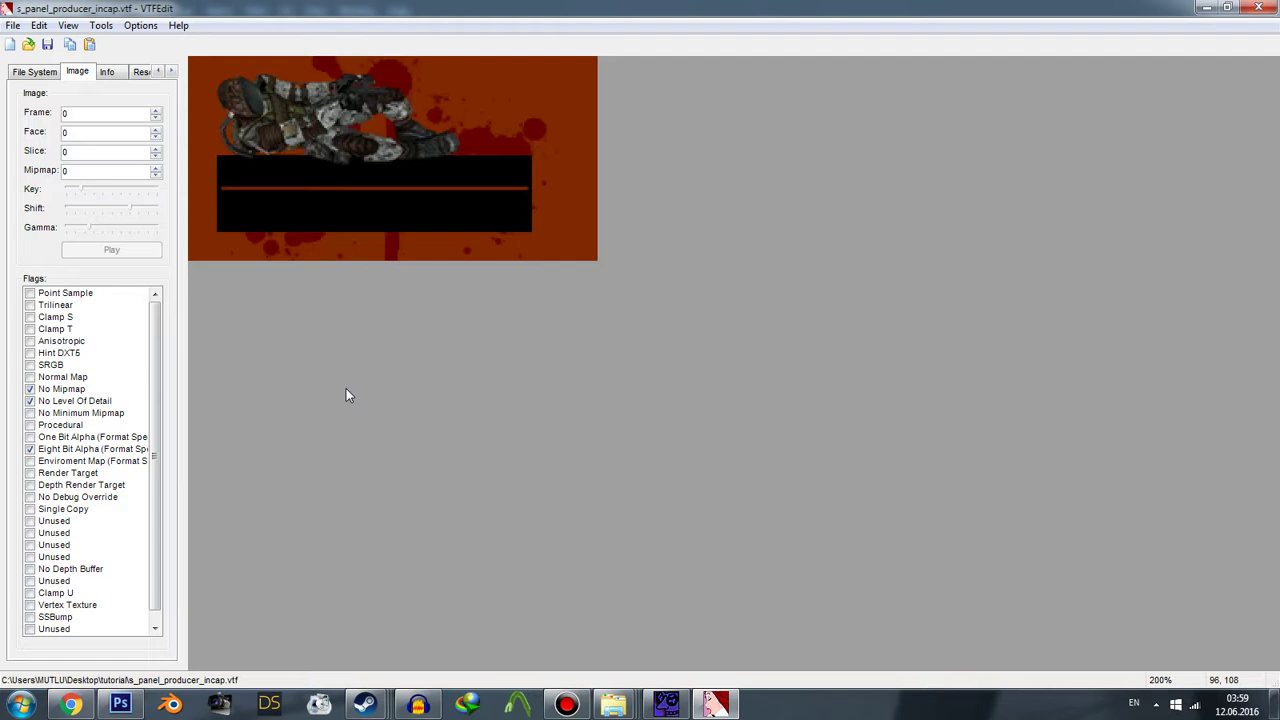
right_click(349, 116)
click(372, 140)
right_click(334, 104)
click(380, 115)
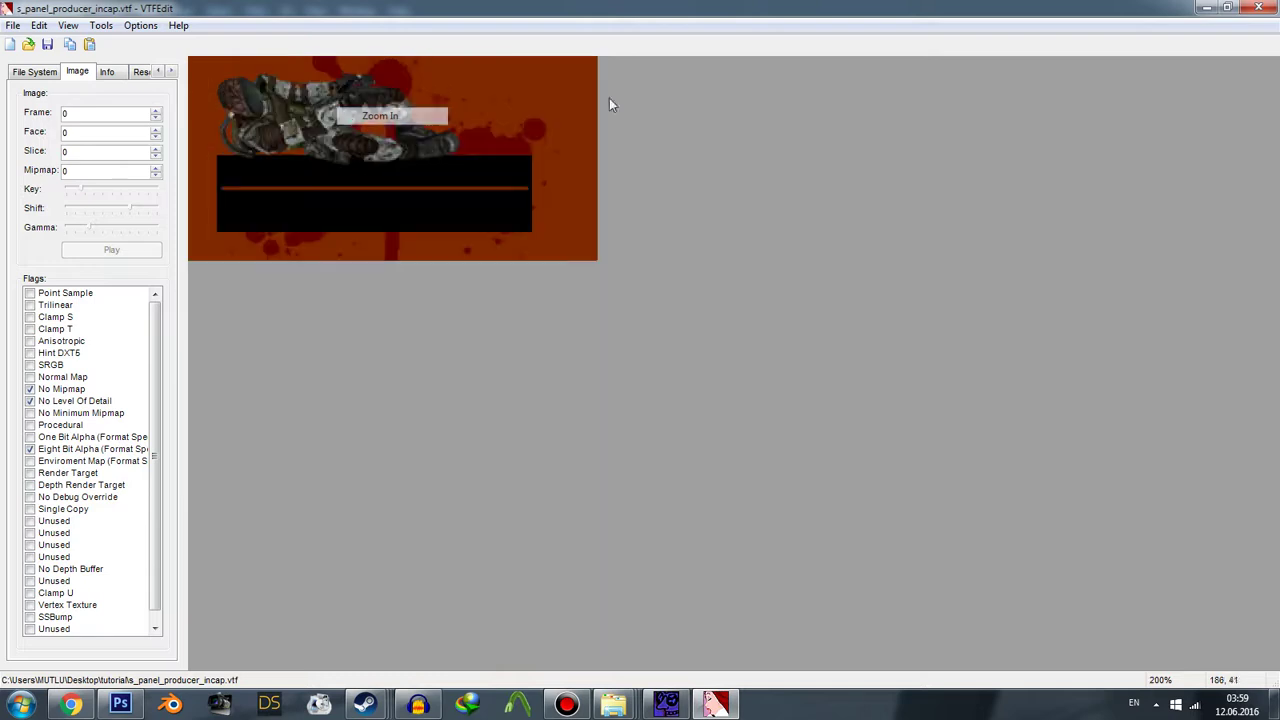
right_click(262, 121)
click(300, 148)
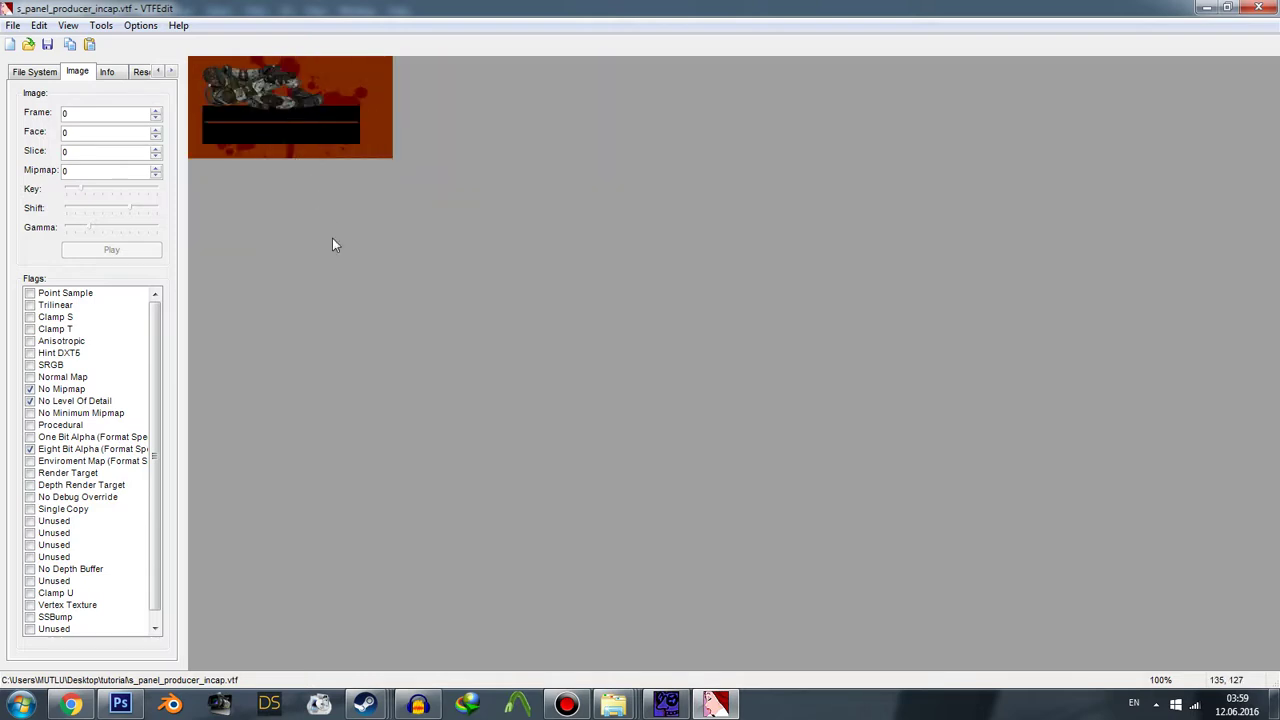
right_click(294, 112)
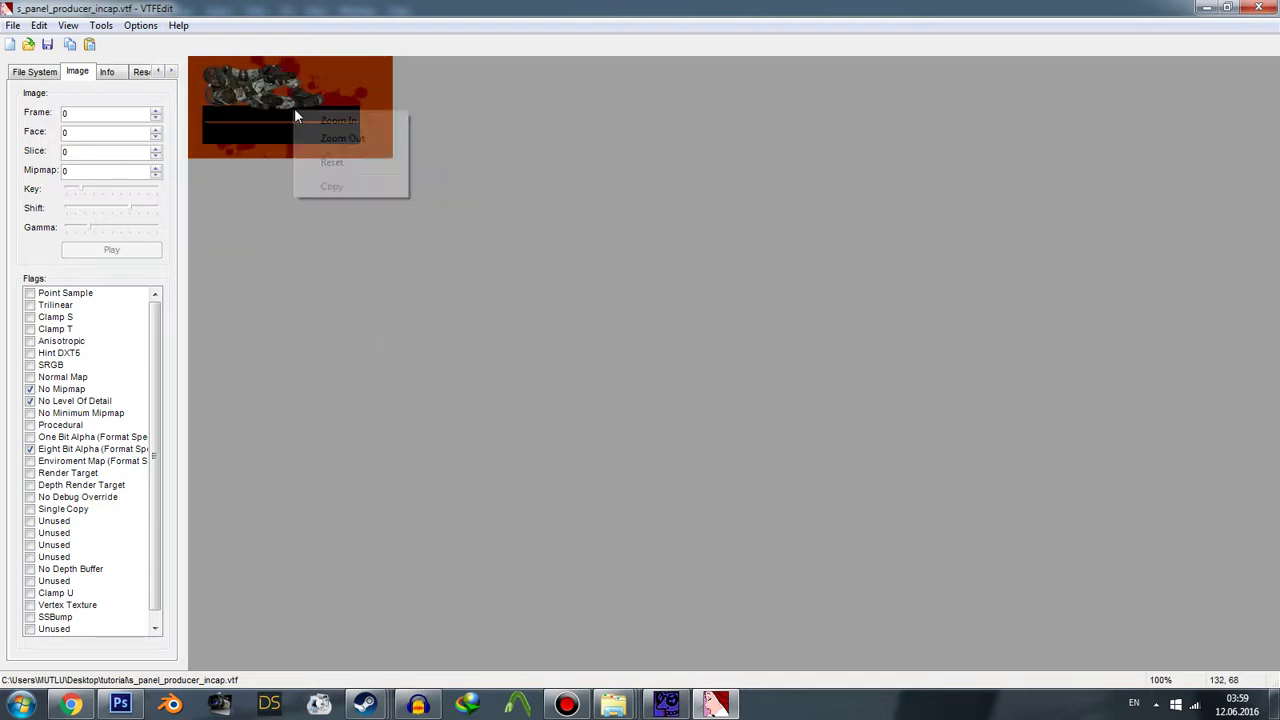
click(310, 121)
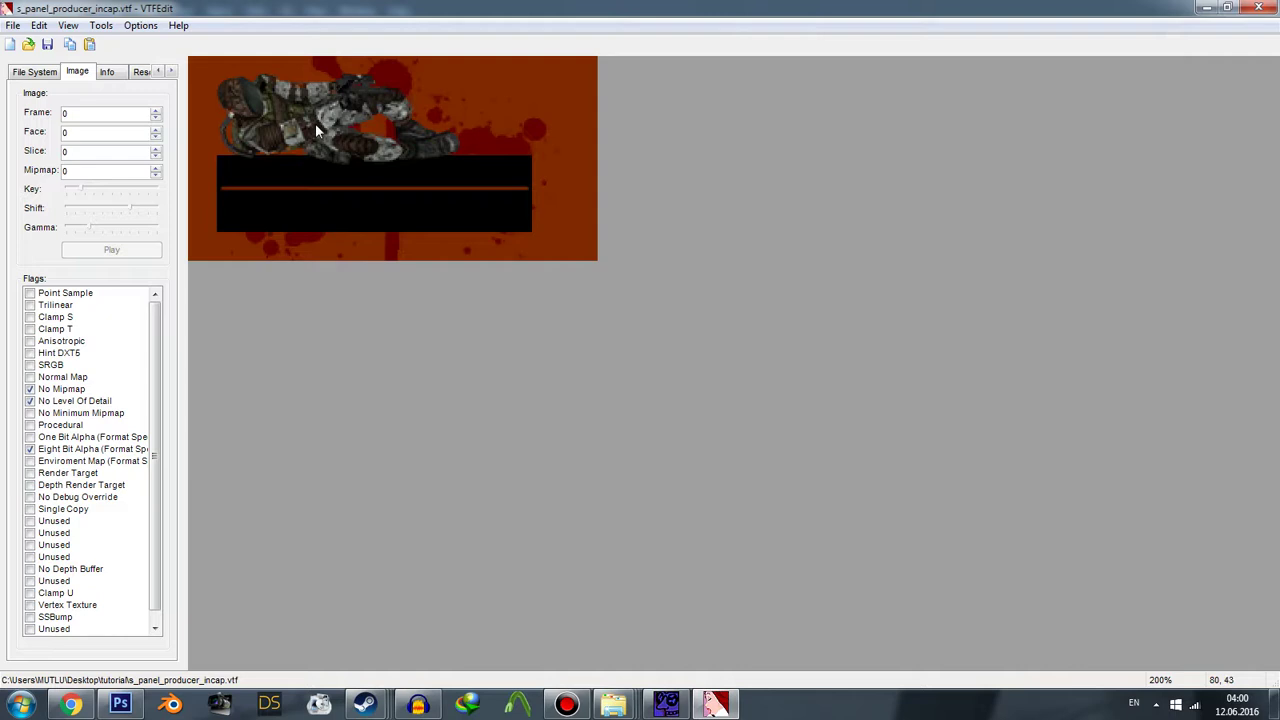
Leave VTFEdit and bring Photoshop back to the front.
click(100, 25)
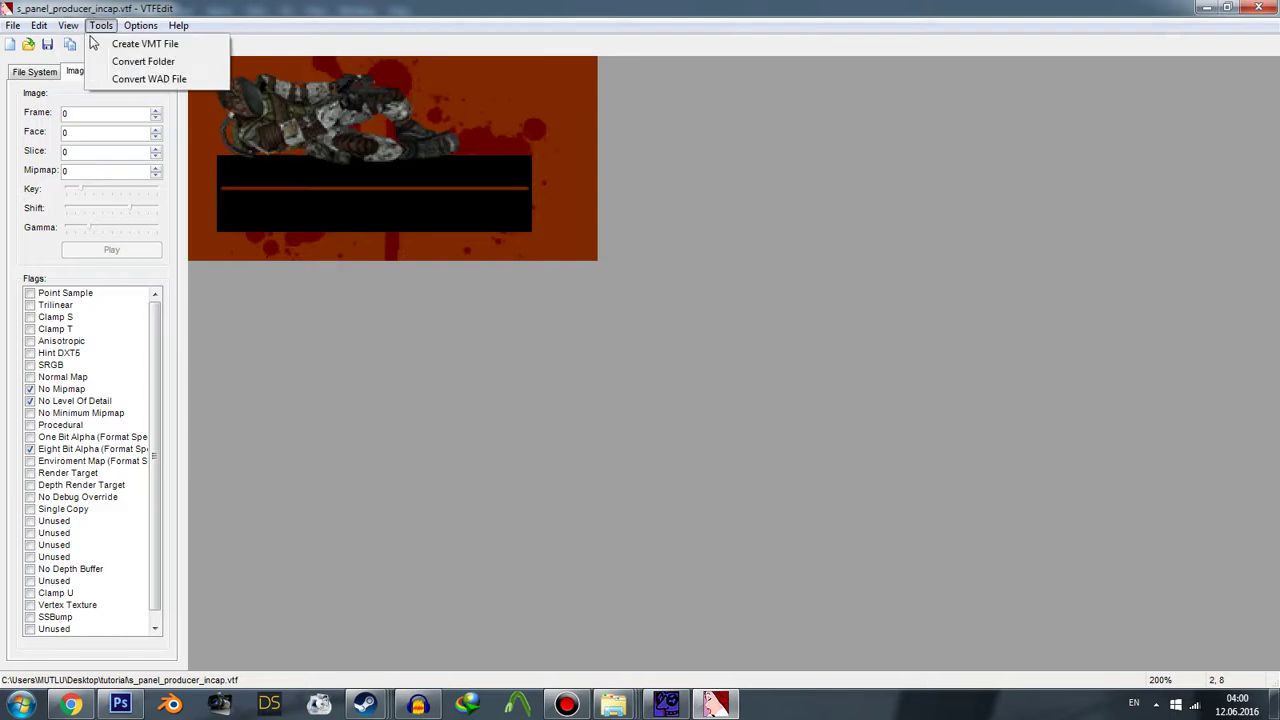
click(364, 705)
click(121, 704)
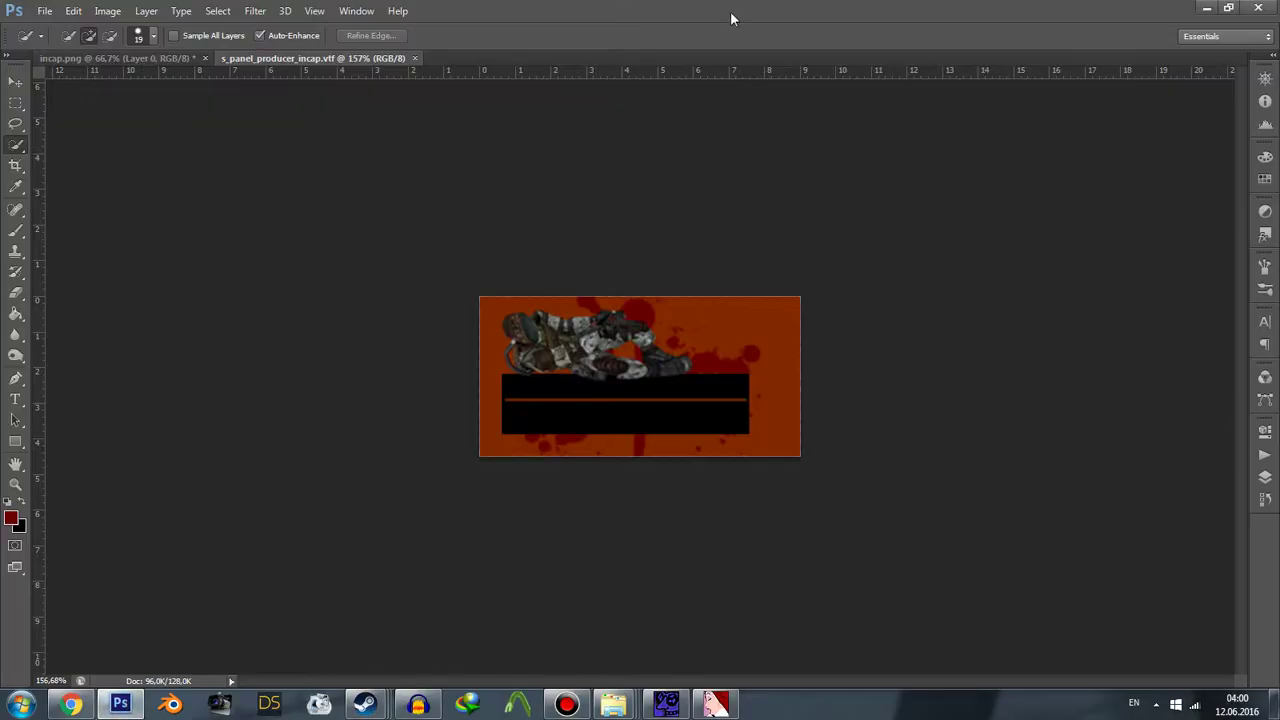
click(1206, 7)
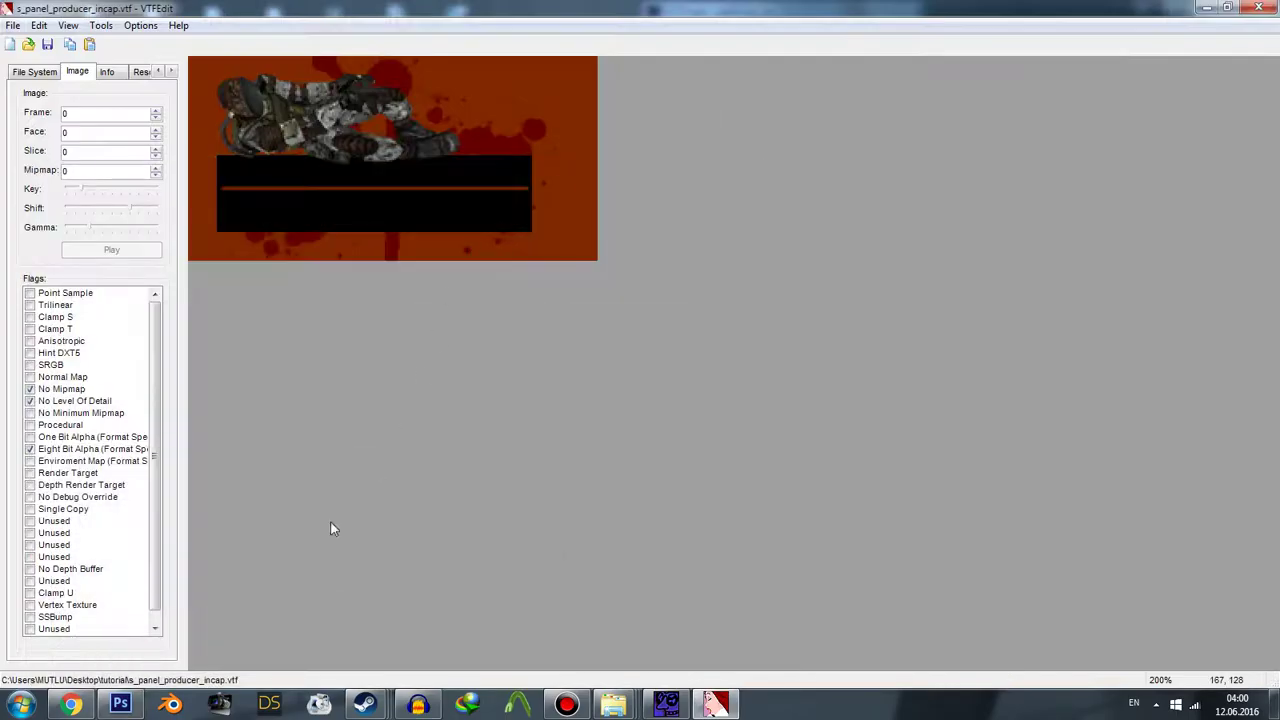
click(102, 27)
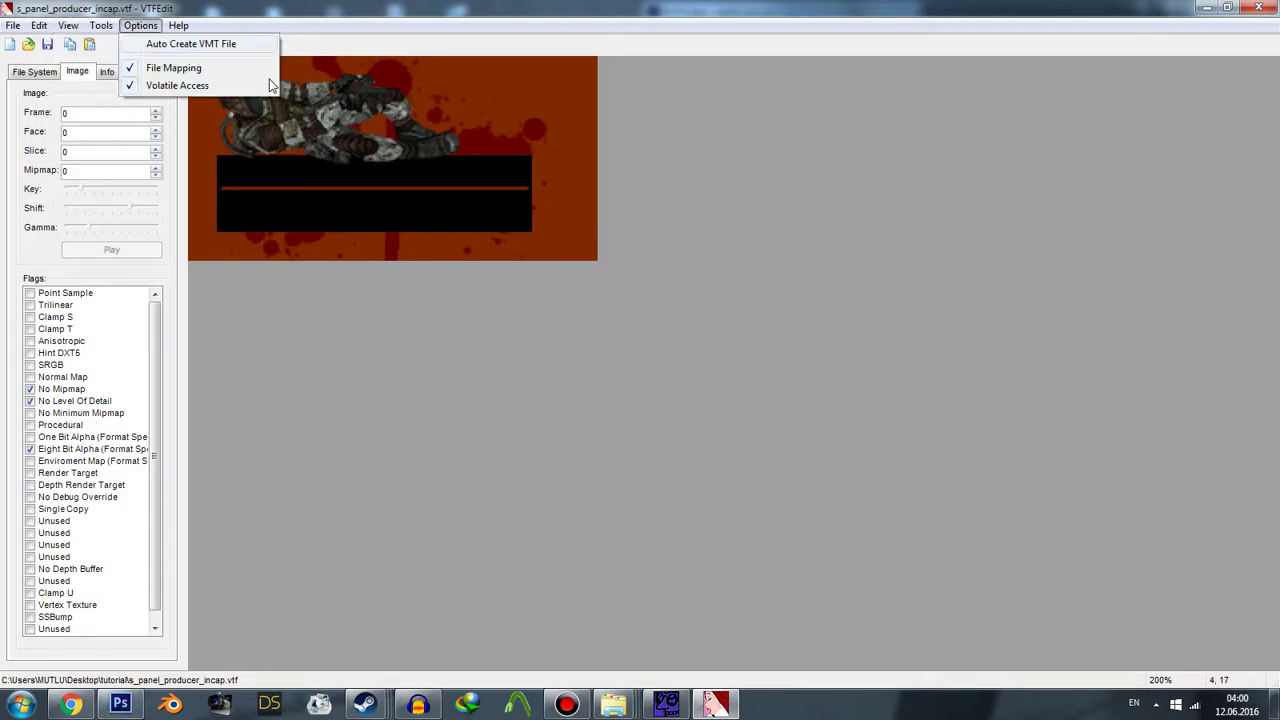
click(515, 399)
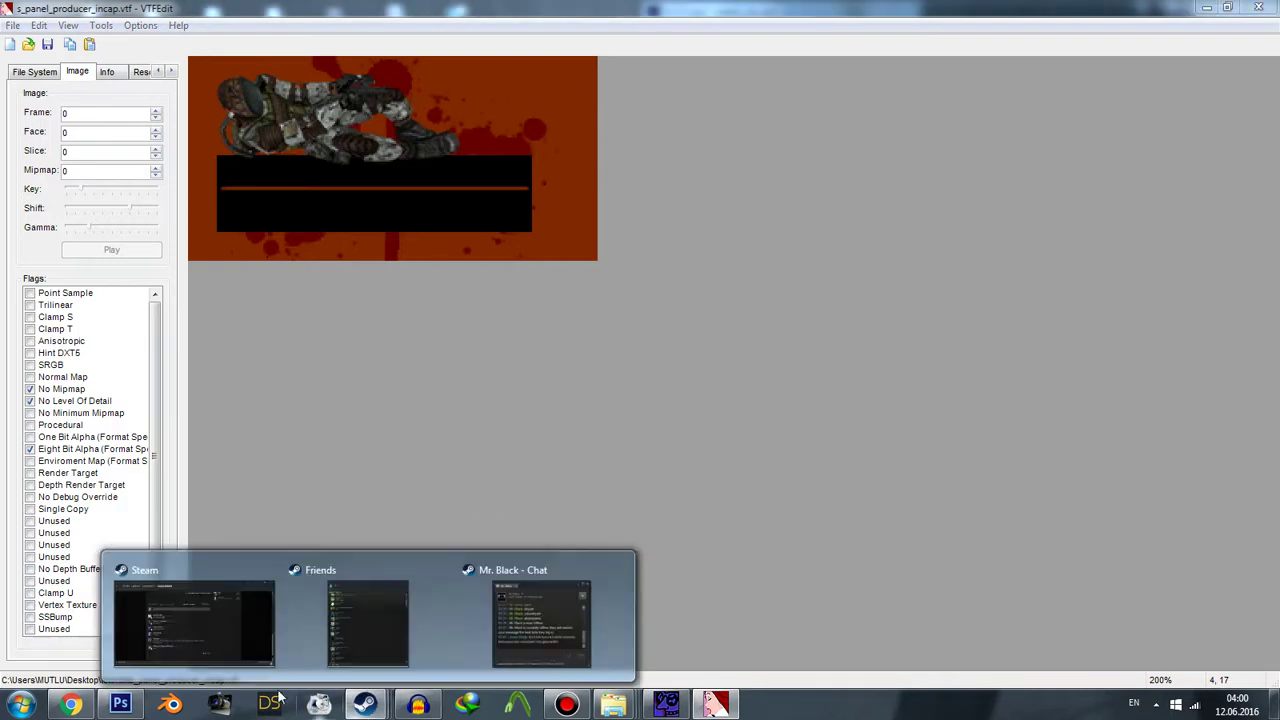
click(120, 705)
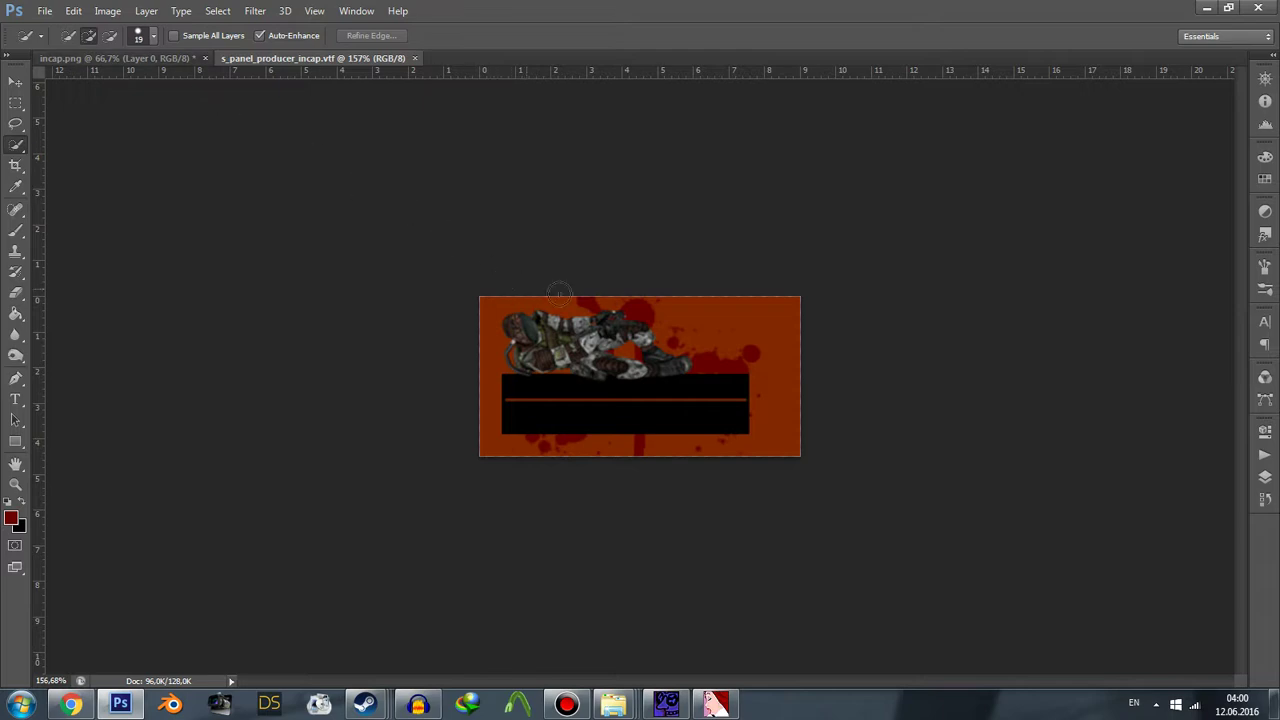
Zoom in on the incap panel canvas to about 241%.
scroll(670, 343, up, 3)
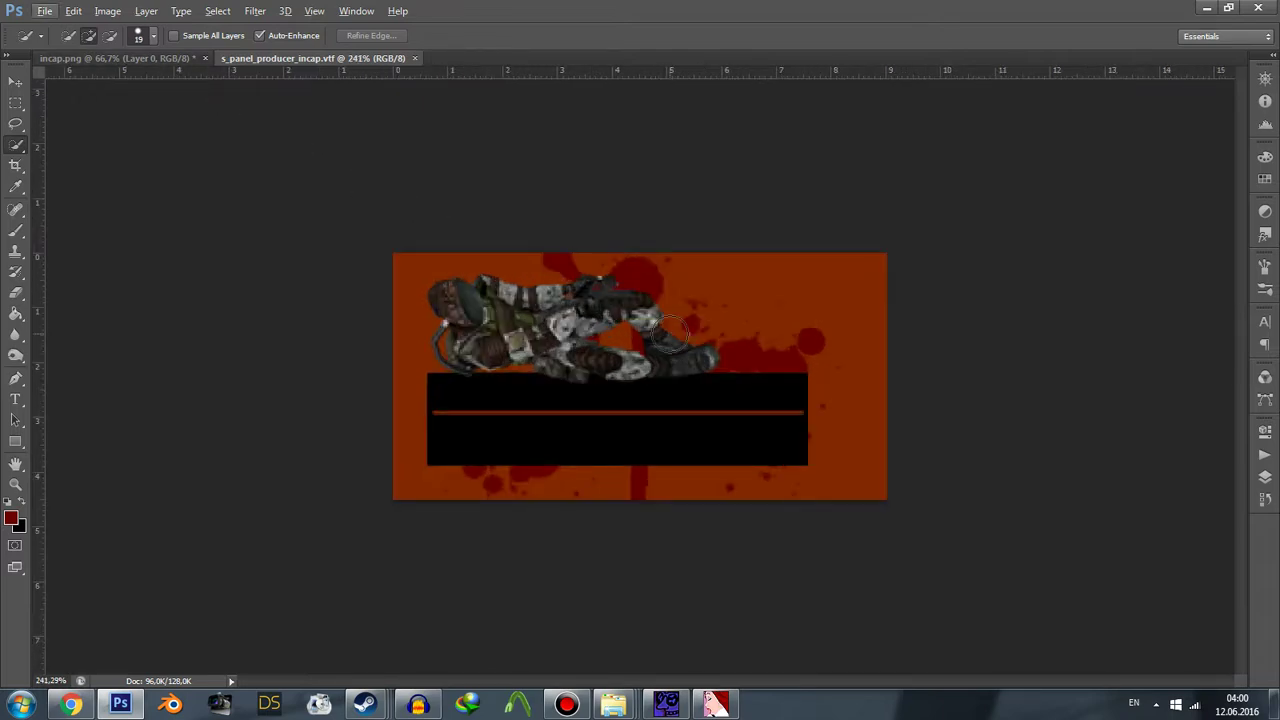